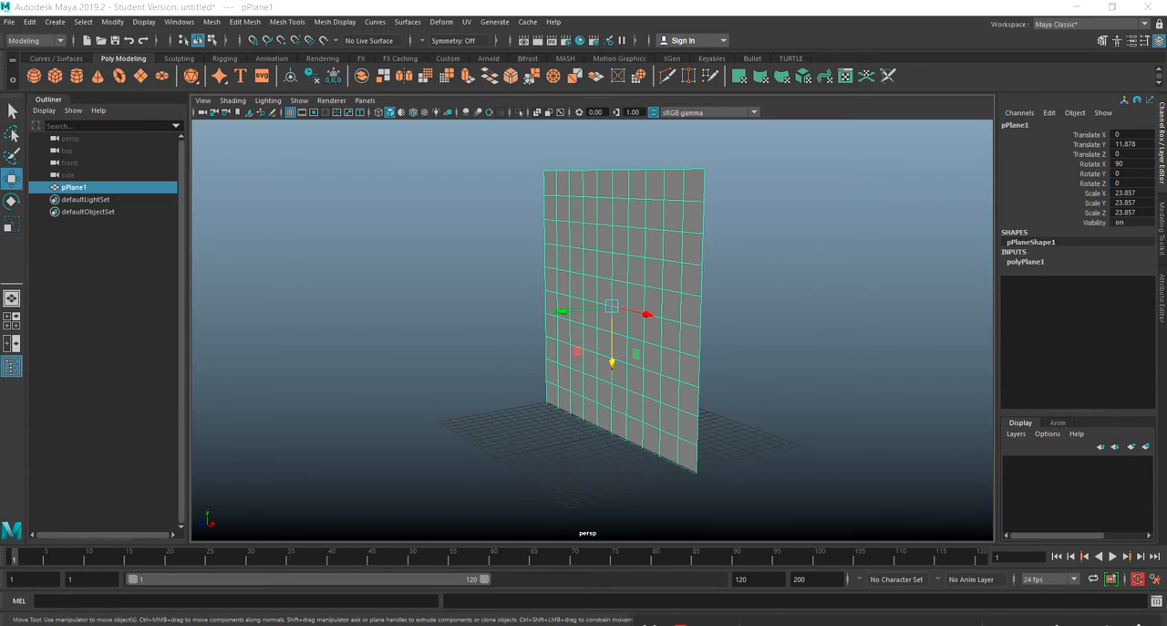
Look through the rendered unicycle image sequence in the occlusion folder in File Explorer.
{"action": "left_click_drag", "start_coordinate": [1166, 217], "coordinate": [739, 74]}
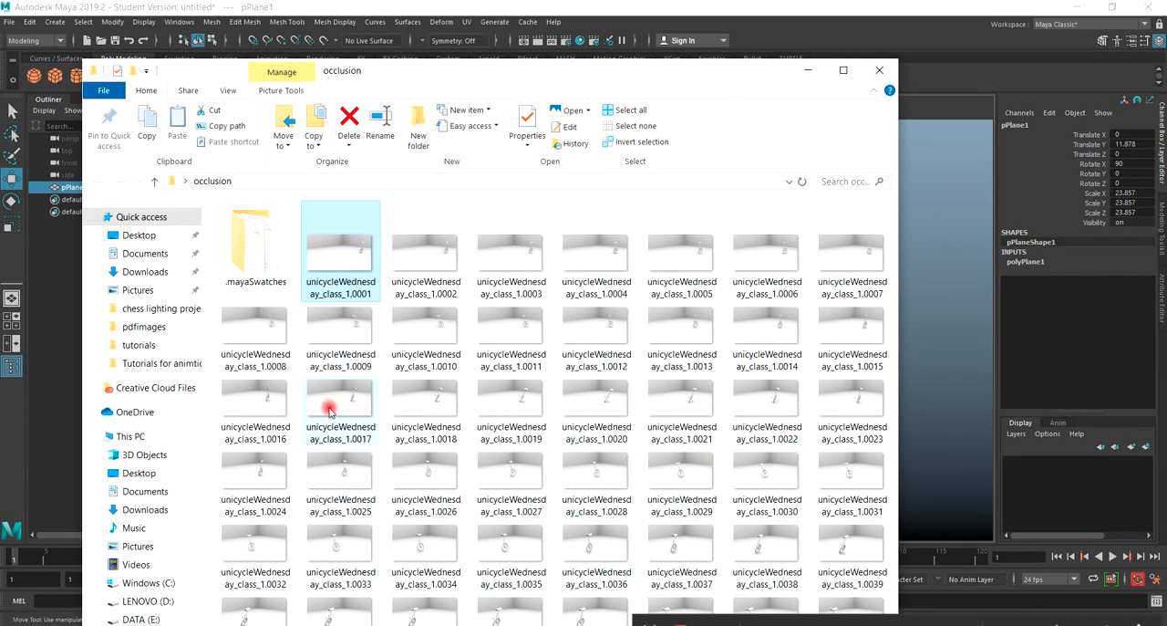
{"action": "left_click", "coordinate": [842, 70]}
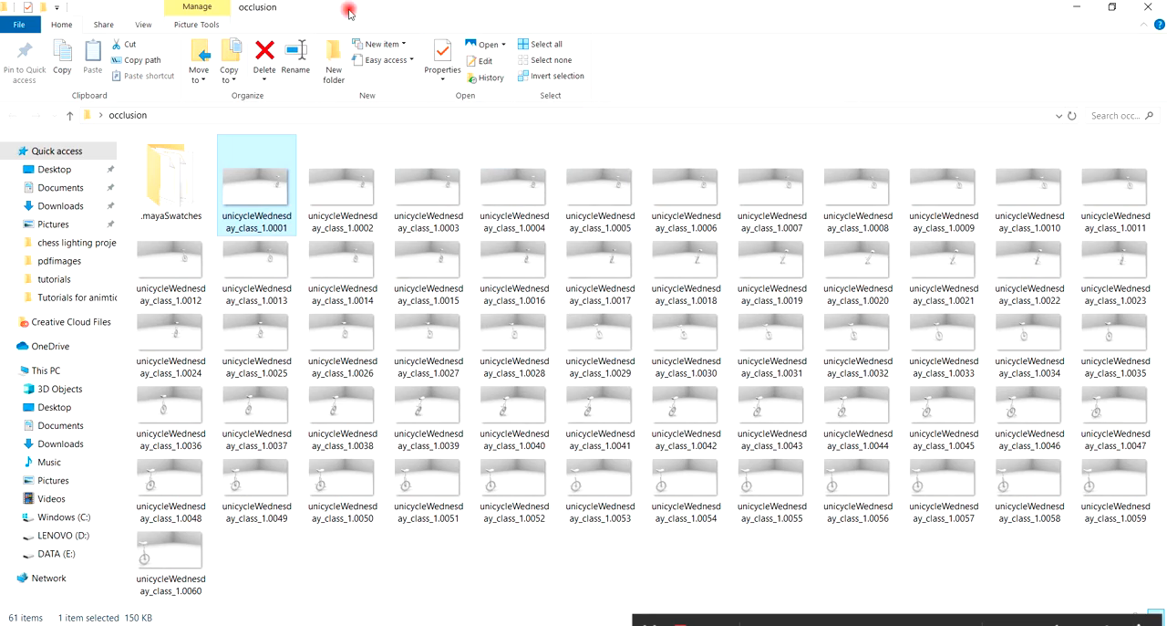
{"action": "left_click_drag", "start_coordinate": [338, 18], "coordinate": [419, 102]}
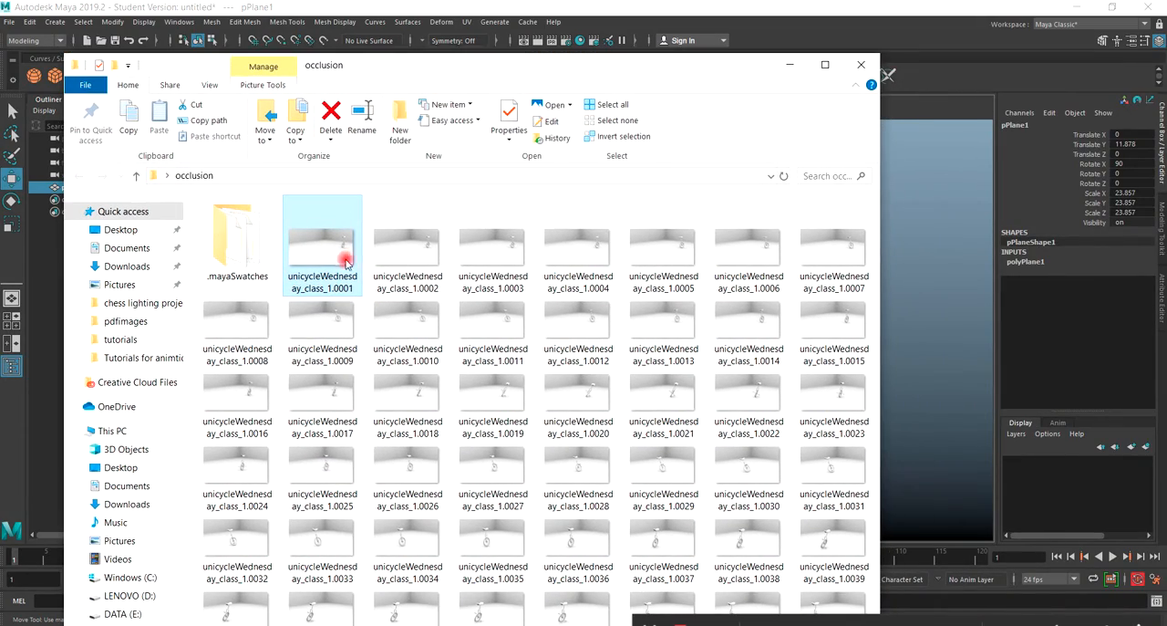
{"action": "left_click_drag", "start_coordinate": [401, 69], "coordinate": [1166, 149]}
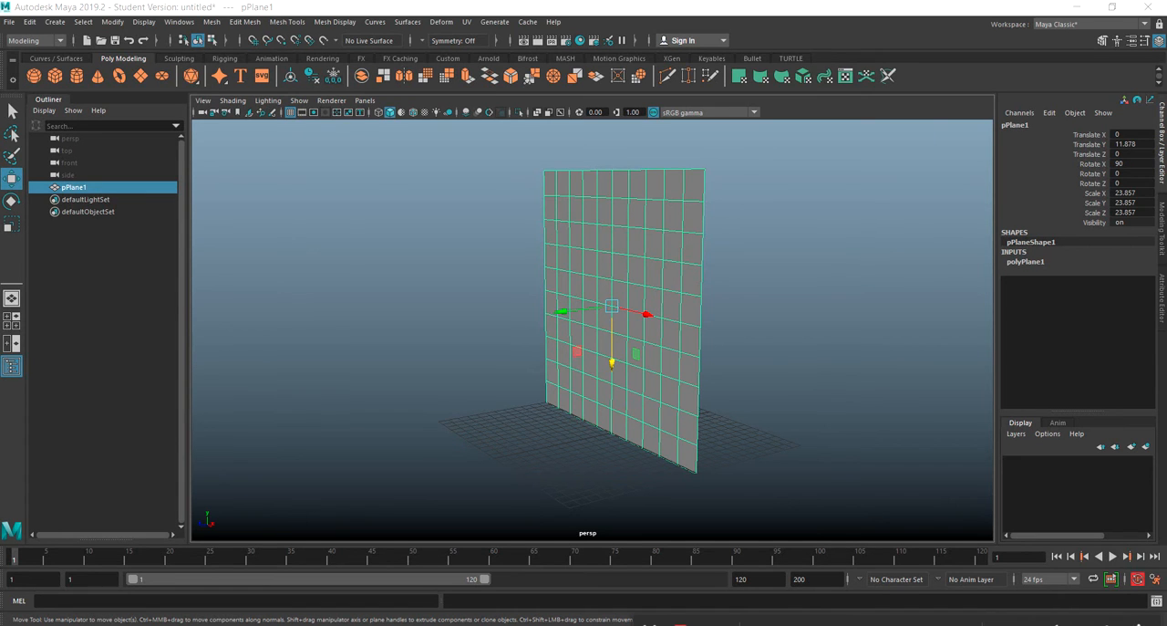
{"action": "left_click_drag", "start_coordinate": [1166, 127], "coordinate": [625, 71]}
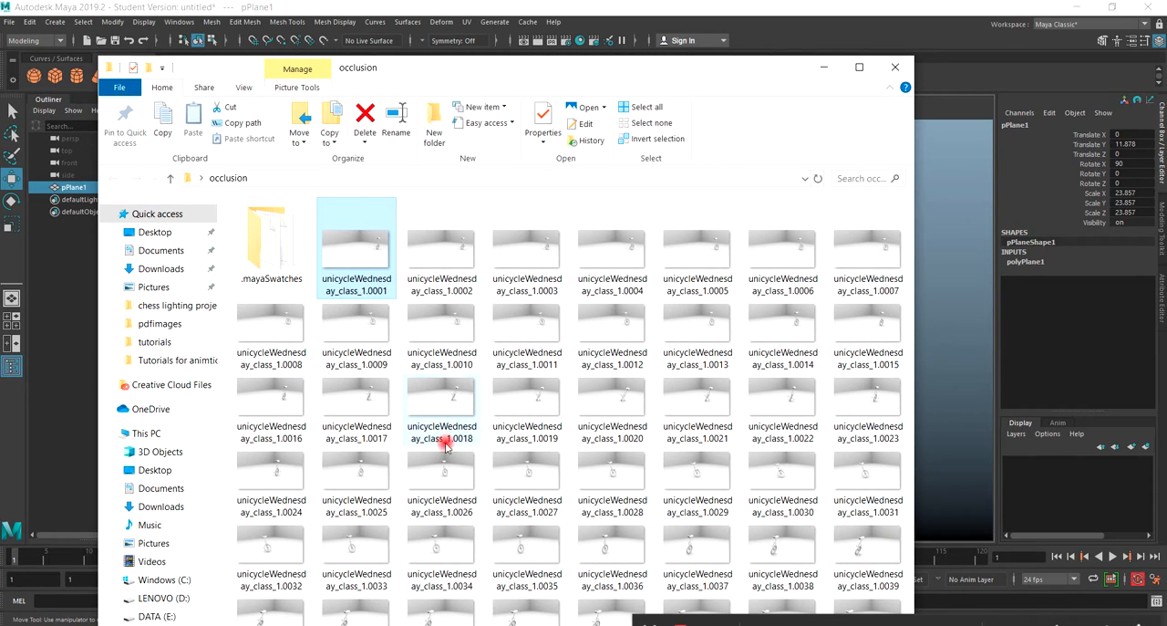
{"action": "left_click_drag", "start_coordinate": [505, 73], "coordinate": [539, 72]}
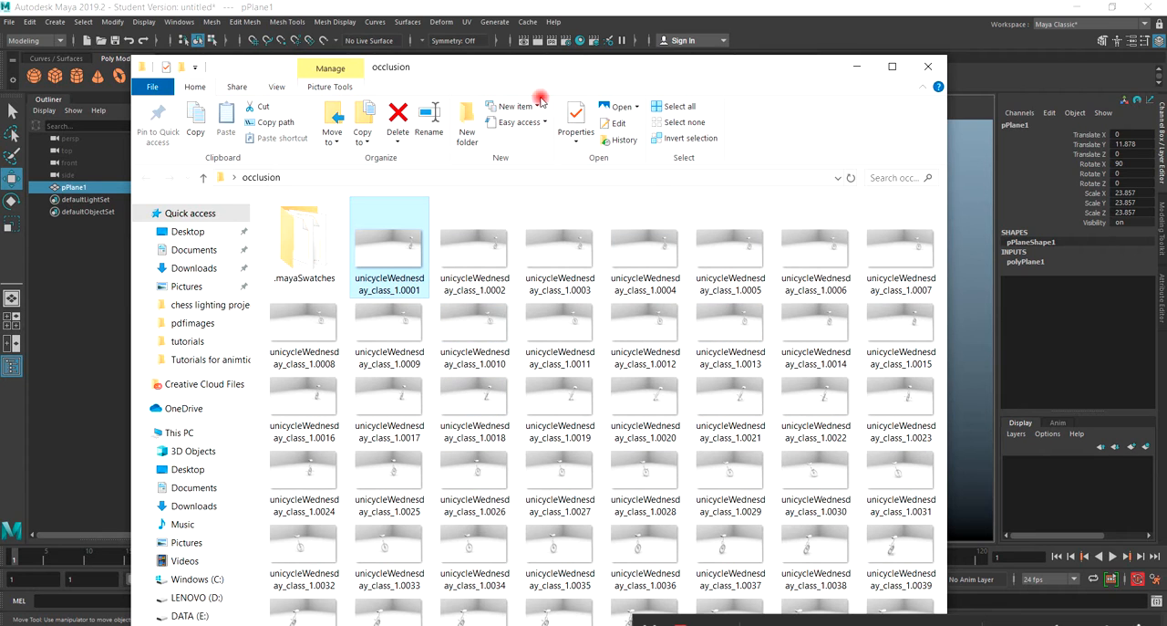
{"action": "left_click_drag", "start_coordinate": [566, 72], "coordinate": [1166, 118]}
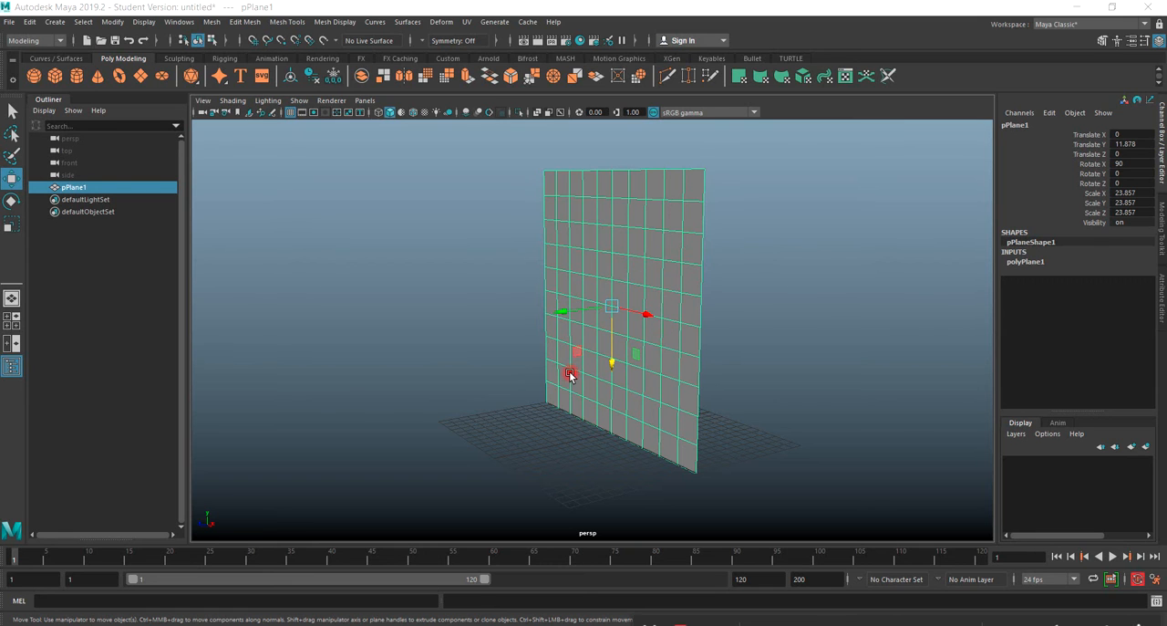
Check the pixel dimensions of the first sequence image, unicycleWednesday_class_1.0001, in its file properties.
{"action": "left_click_drag", "start_coordinate": [569, 375], "coordinate": [720, 386], "text": "alt"}
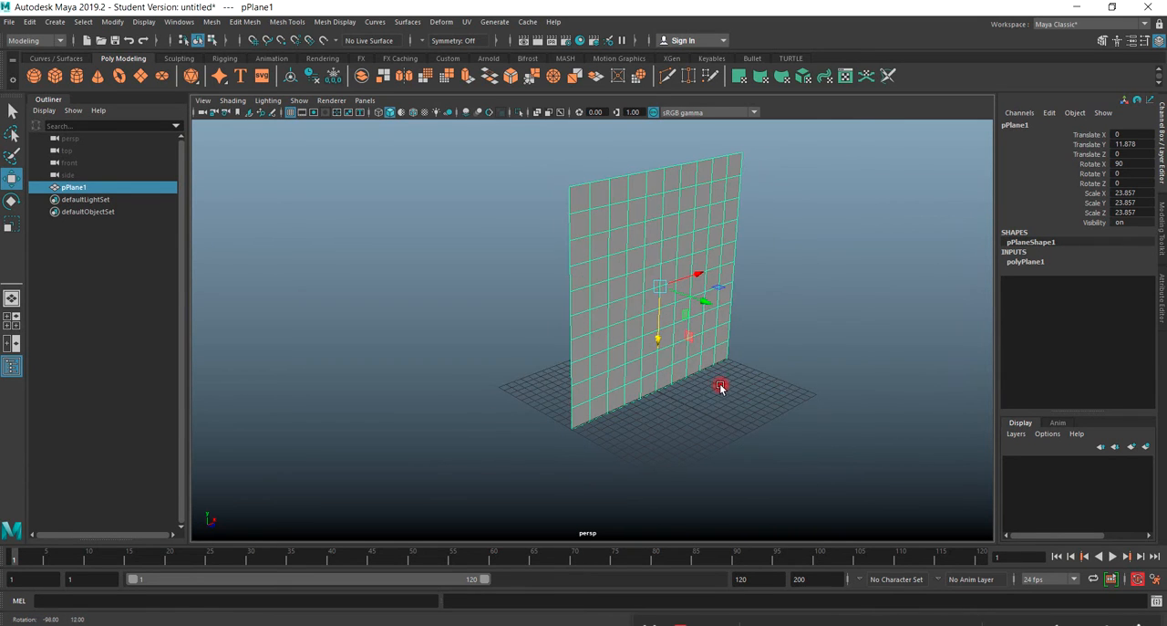
{"action": "left_click_drag", "start_coordinate": [674, 350], "coordinate": [438, 370], "text": "alt"}
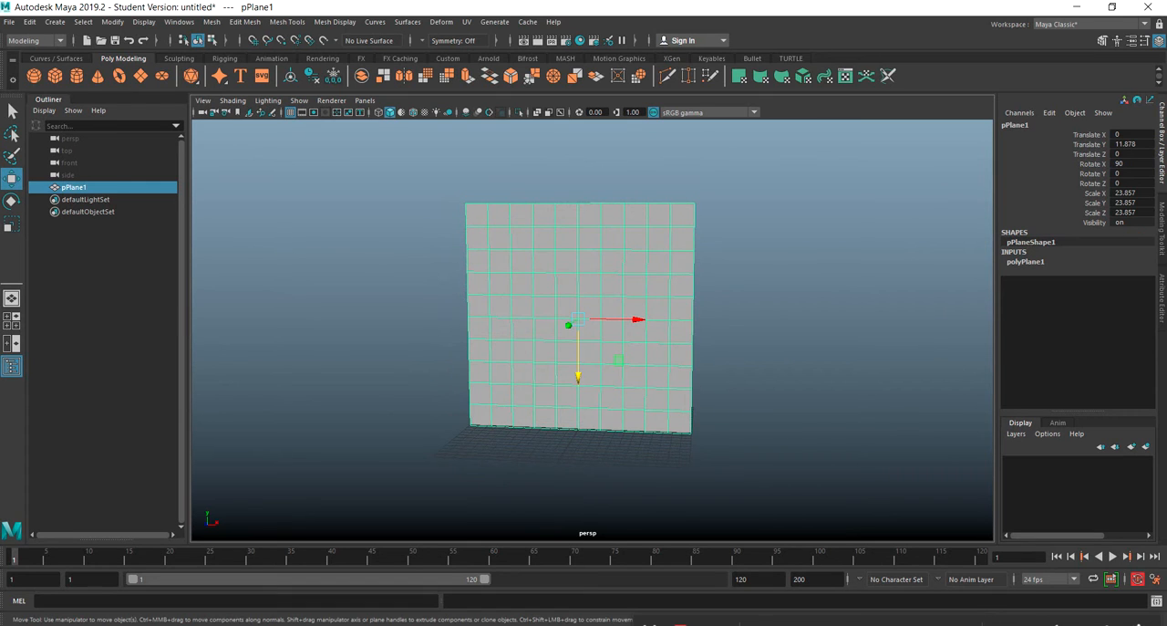
{"action": "left_click_drag", "start_coordinate": [1166, 111], "coordinate": [603, 100]}
{"action": "right_click", "coordinate": [499, 279]}
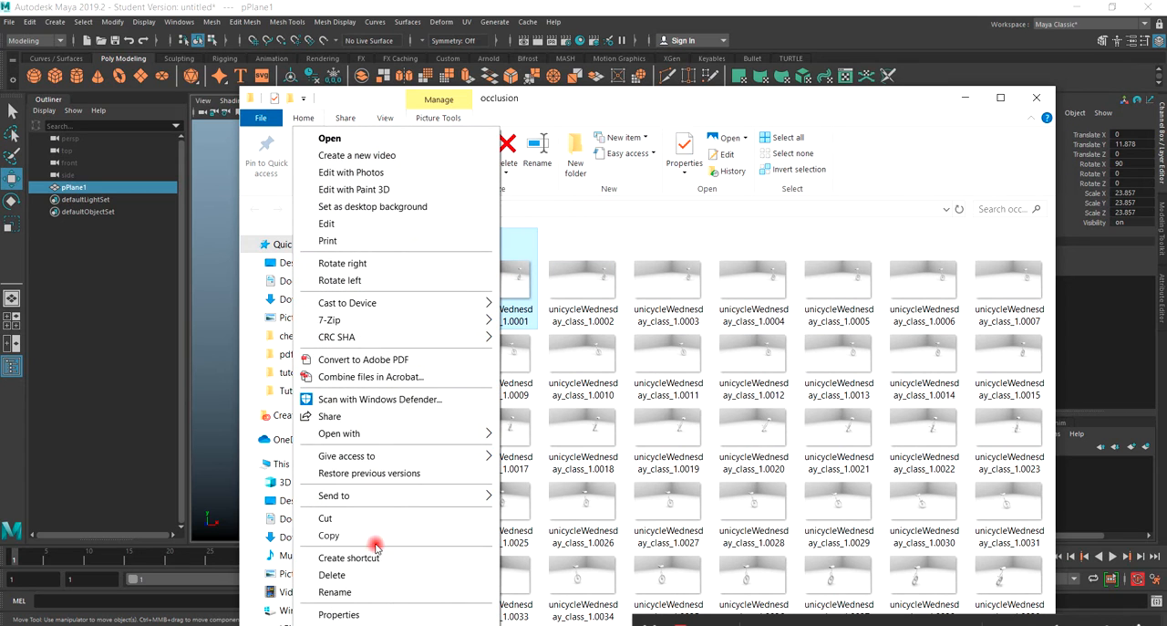
{"action": "left_click", "coordinate": [338, 615]}
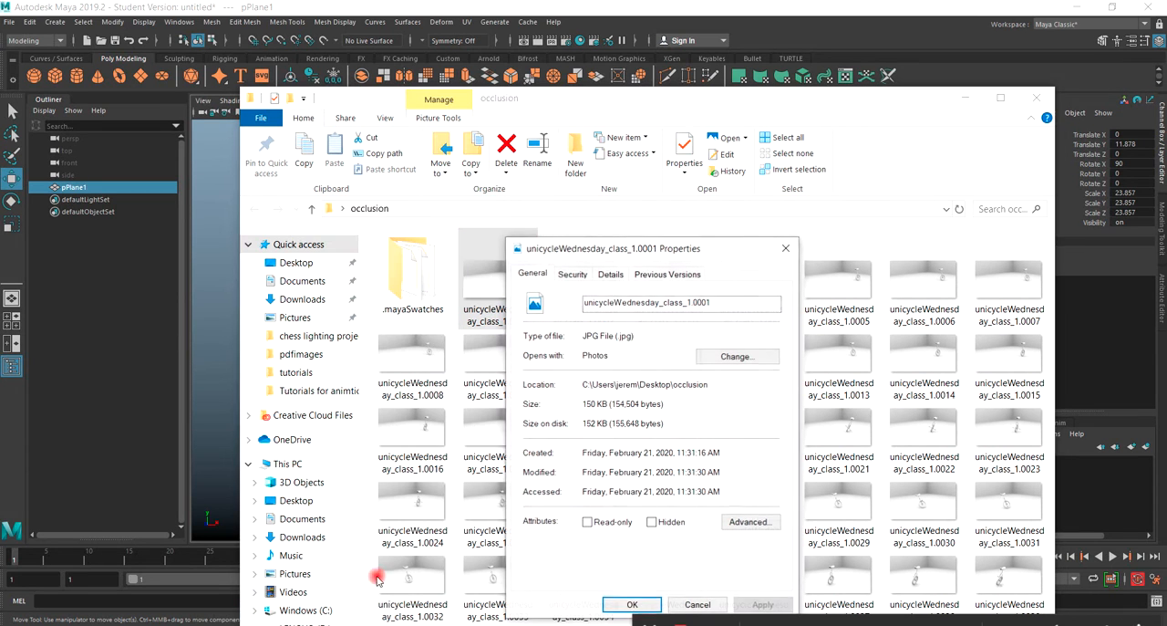
{"action": "left_click", "coordinate": [611, 273]}
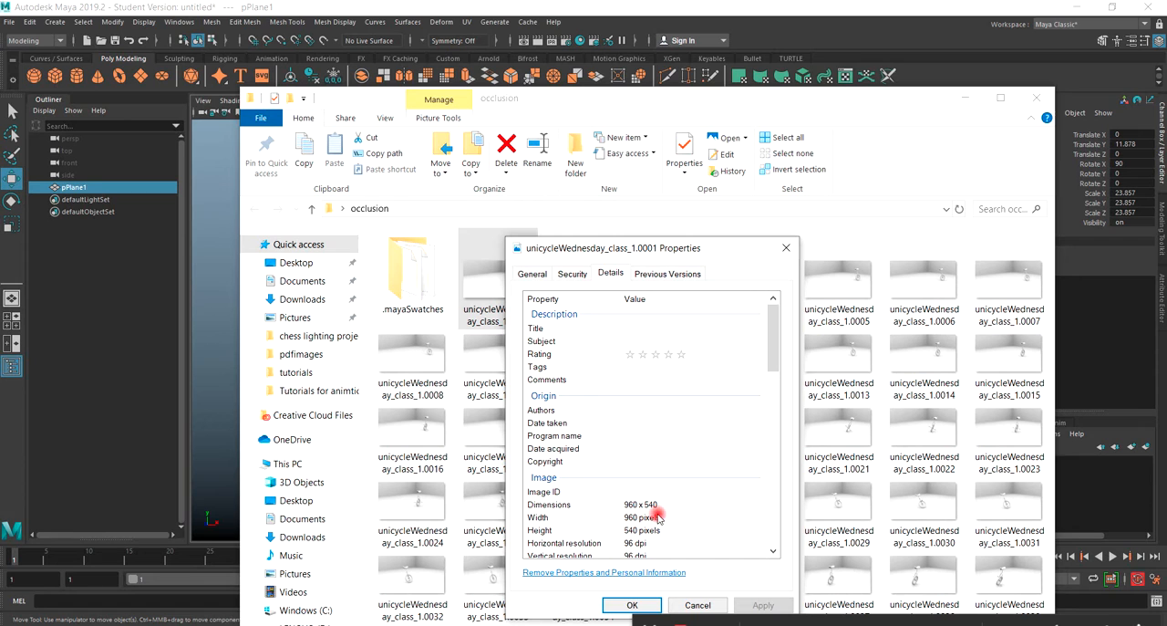
{"action": "left_click_drag", "start_coordinate": [644, 250], "coordinate": [1166, 214]}
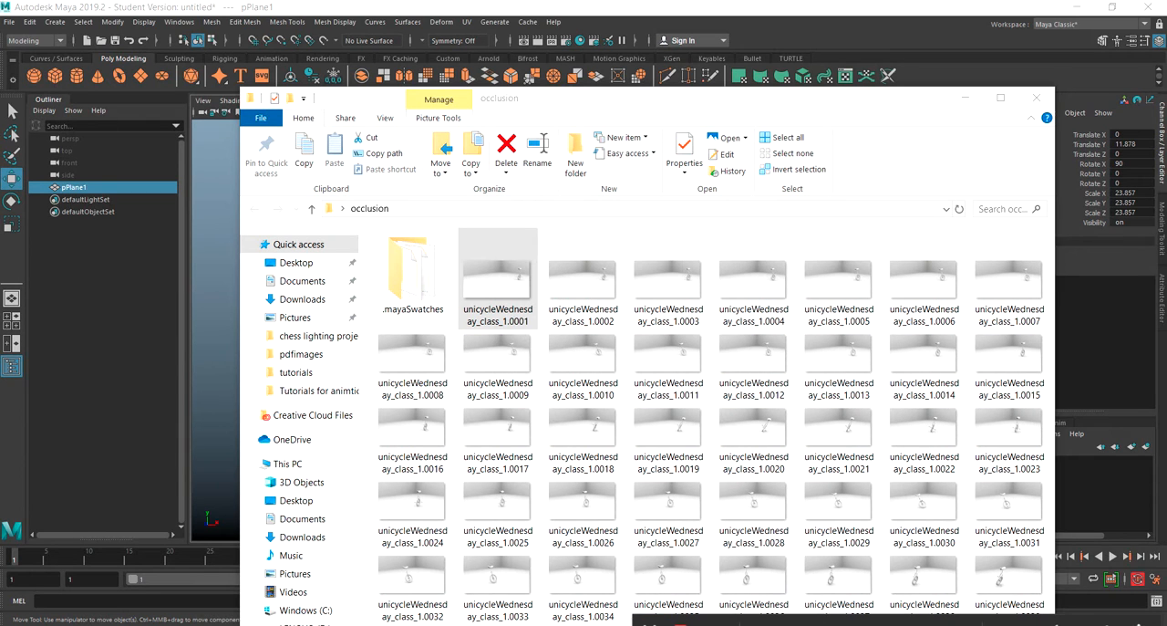
{"action": "left_click", "coordinate": [900, 125]}
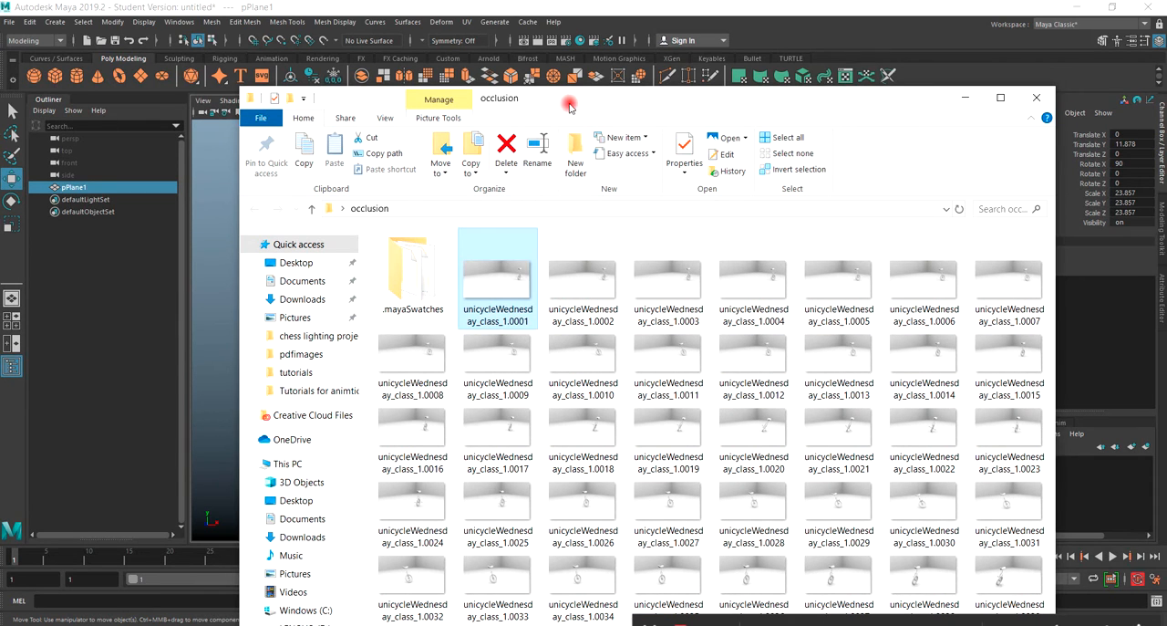
{"action": "left_click_drag", "start_coordinate": [568, 101], "coordinate": [694, 114]}
{"action": "left_click_drag", "start_coordinate": [805, 112], "coordinate": [1166, 126]}
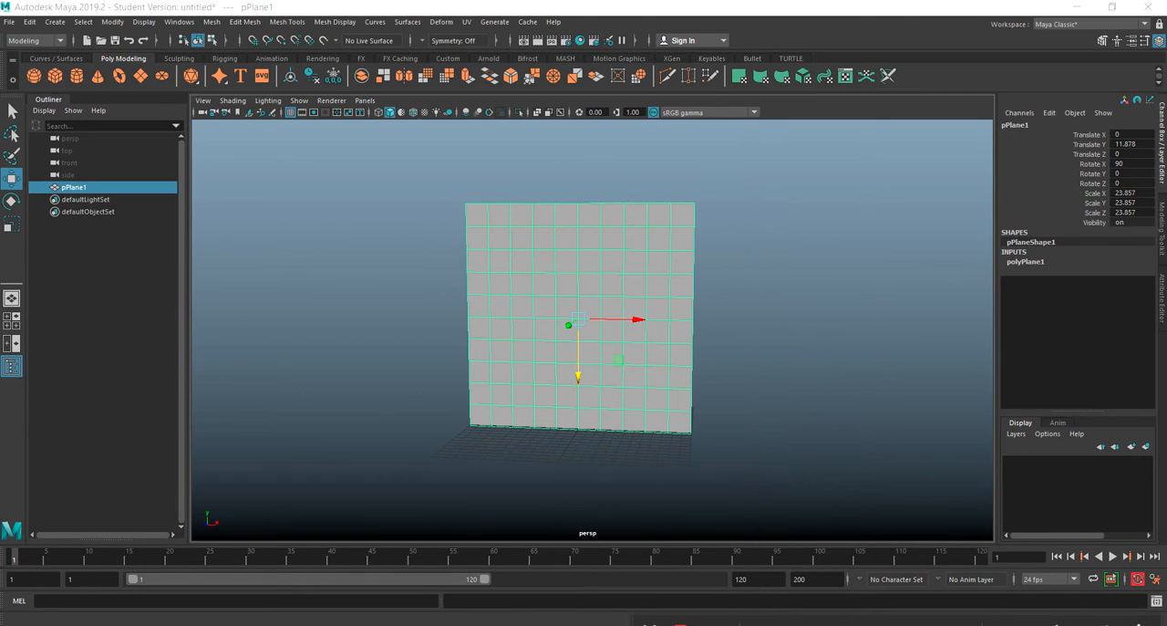
Assign a new Lambert material to the upright plane.
{"action": "mouse_move", "coordinate": [626, 318]}
{"action": "left_mouse_down", "text": "alt"}
{"action": "mouse_move", "coordinate": [620, 358]}
{"action": "mouse_move", "coordinate": [619, 316]}
{"action": "left_mouse_up", "text": "alt"}
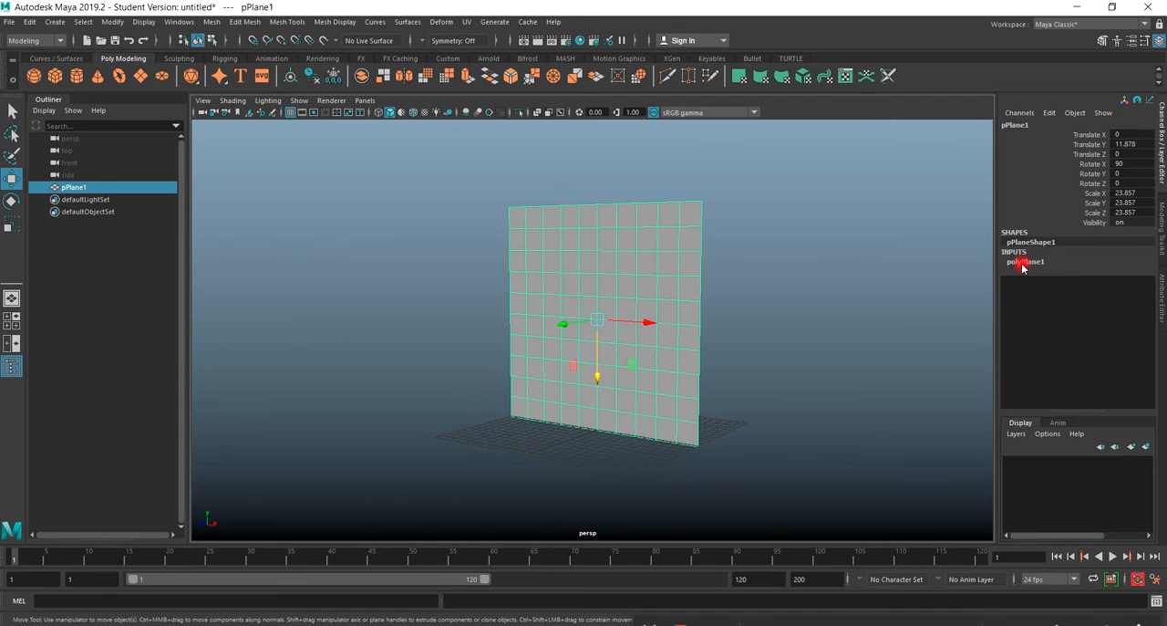
{"action": "right_click_drag", "start_coordinate": [617, 261], "coordinate": [603, 565]}
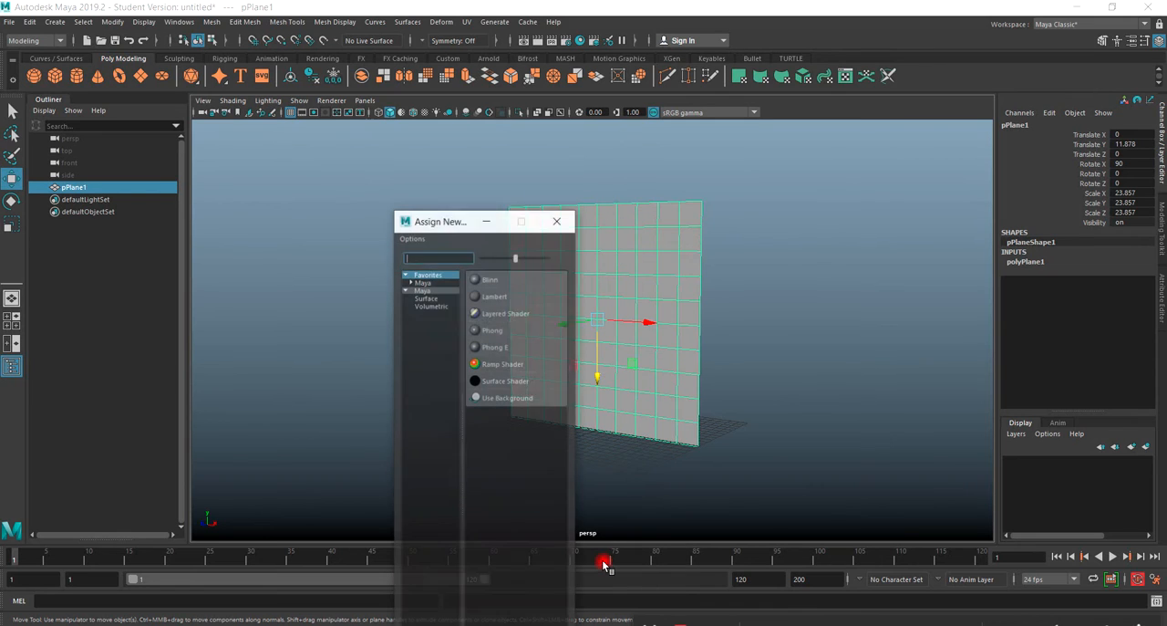
{"action": "left_click", "coordinate": [493, 298]}
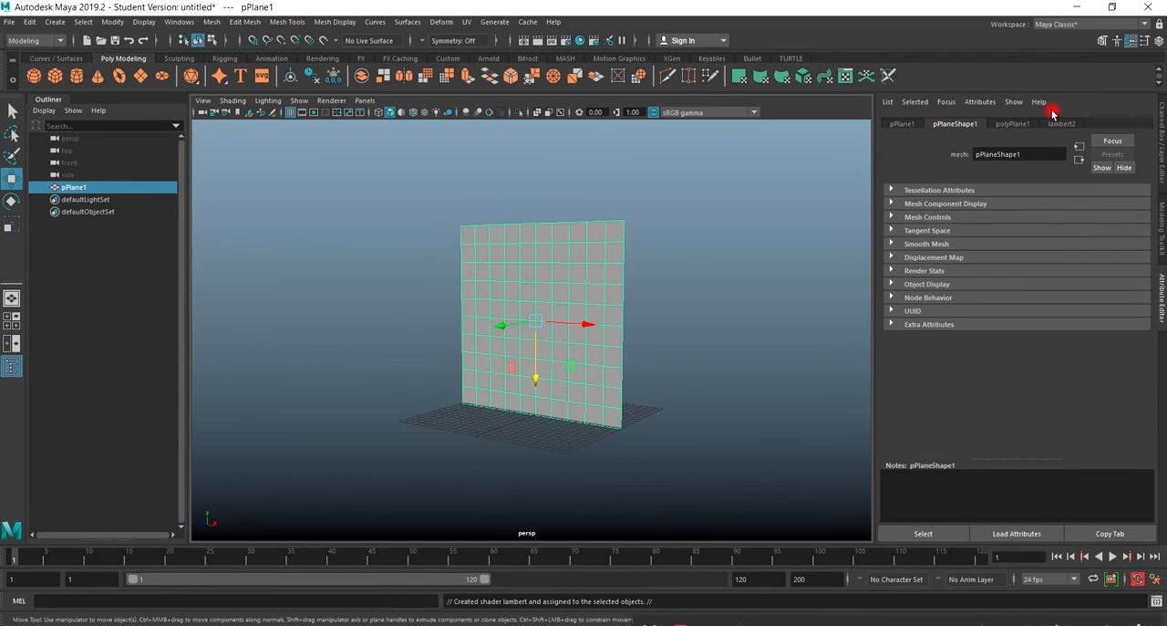
Map a File texture to the Color attribute of the plane's new Lambert material.
{"action": "left_click", "coordinate": [1062, 124]}
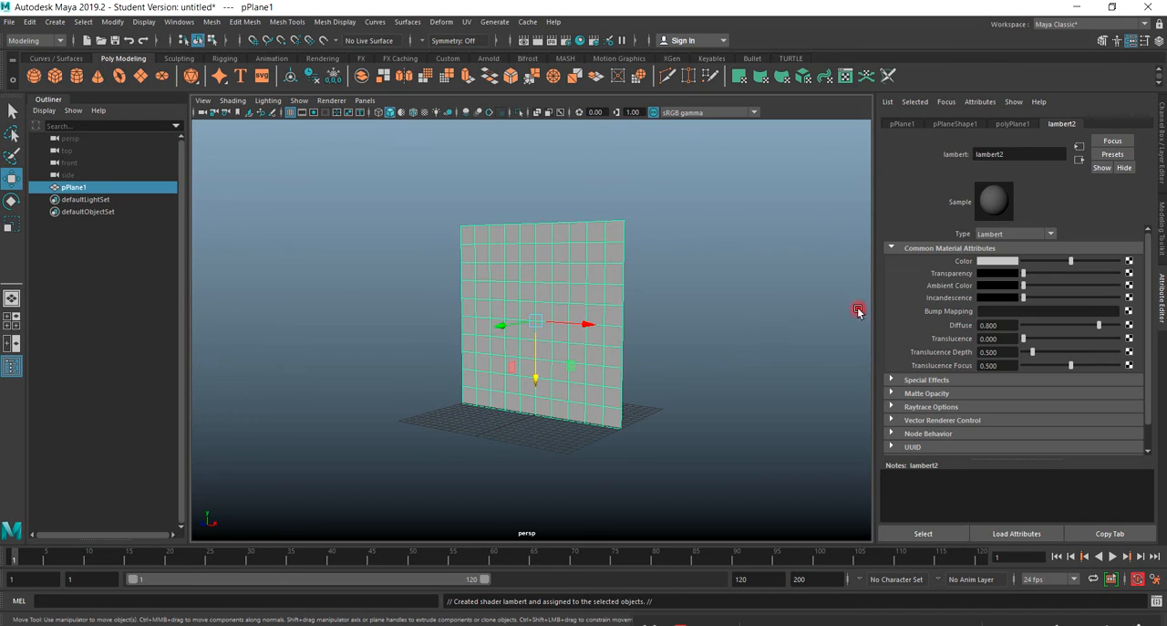
{"action": "left_click", "coordinate": [1130, 261]}
{"action": "left_click", "coordinate": [500, 330]}
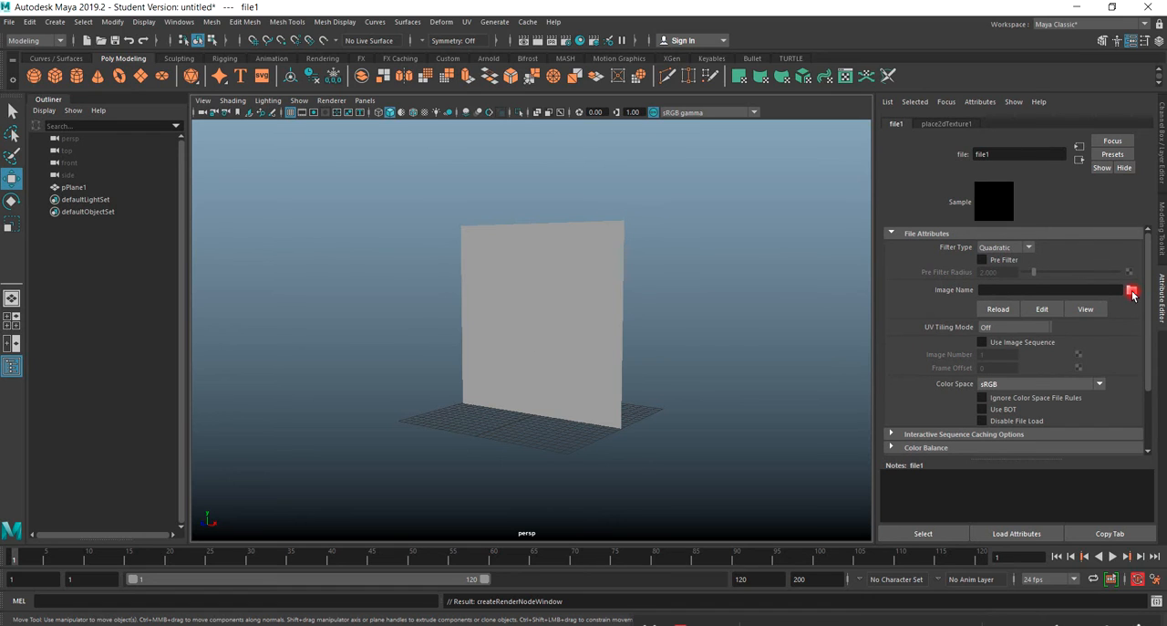
Load unicycleWednesday_class_1.0001.jpg from the Desktop occlusion folder into the file texture and enable Use Image Sequence.
{"action": "left_click", "coordinate": [1131, 290]}
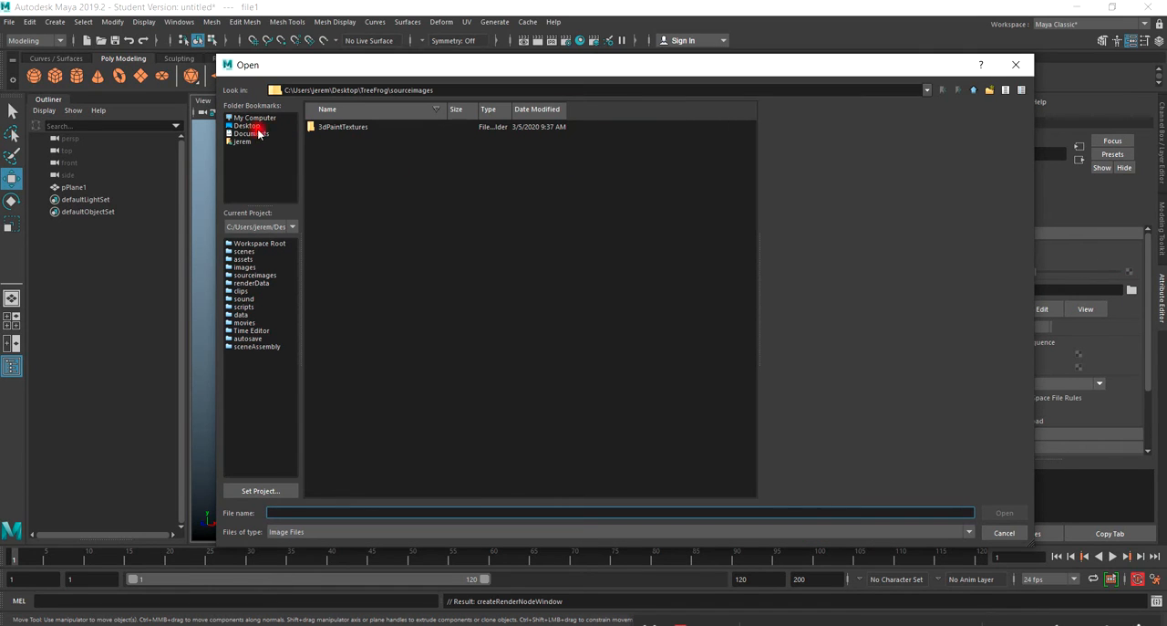
{"action": "left_click", "coordinate": [245, 126]}
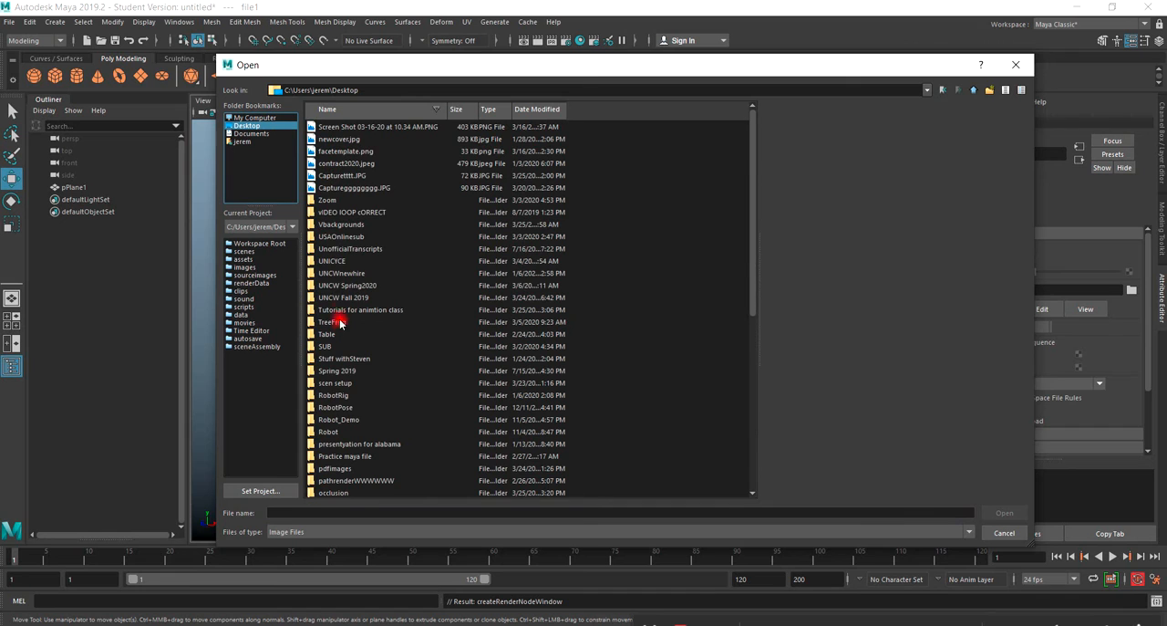
{"action": "scroll", "coordinate": [340, 398], "scroll_direction": "down", "scroll_amount": 3}
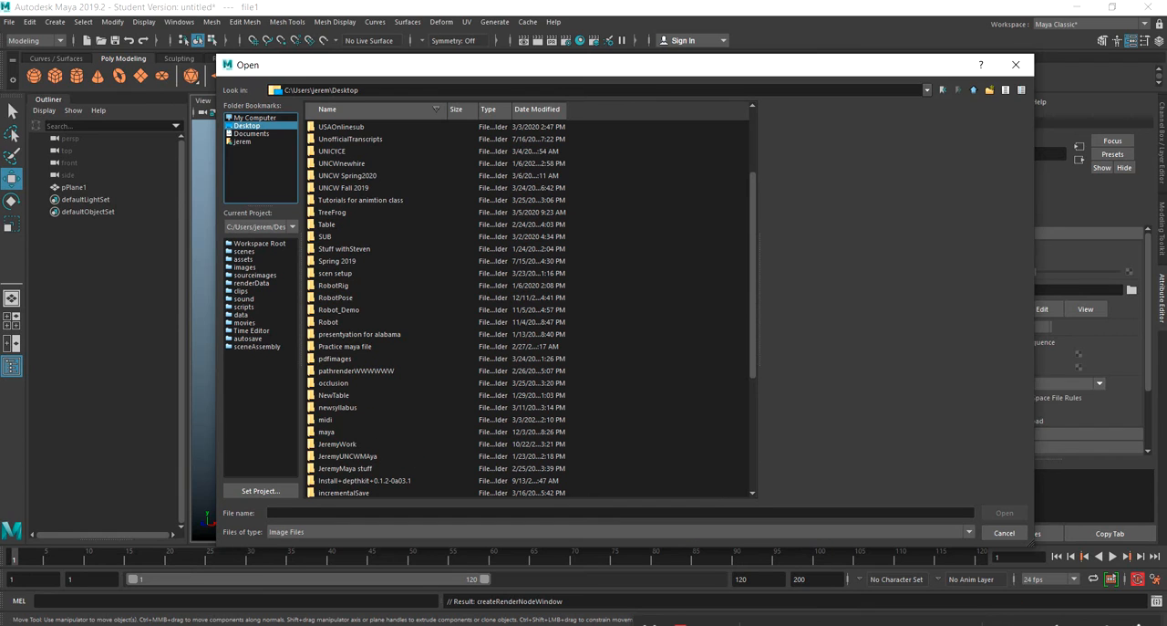
{"action": "left_click", "coordinate": [1038, 624]}
{"action": "scroll", "coordinate": [1038, 625], "scroll_direction": "up", "scroll_amount": 4}
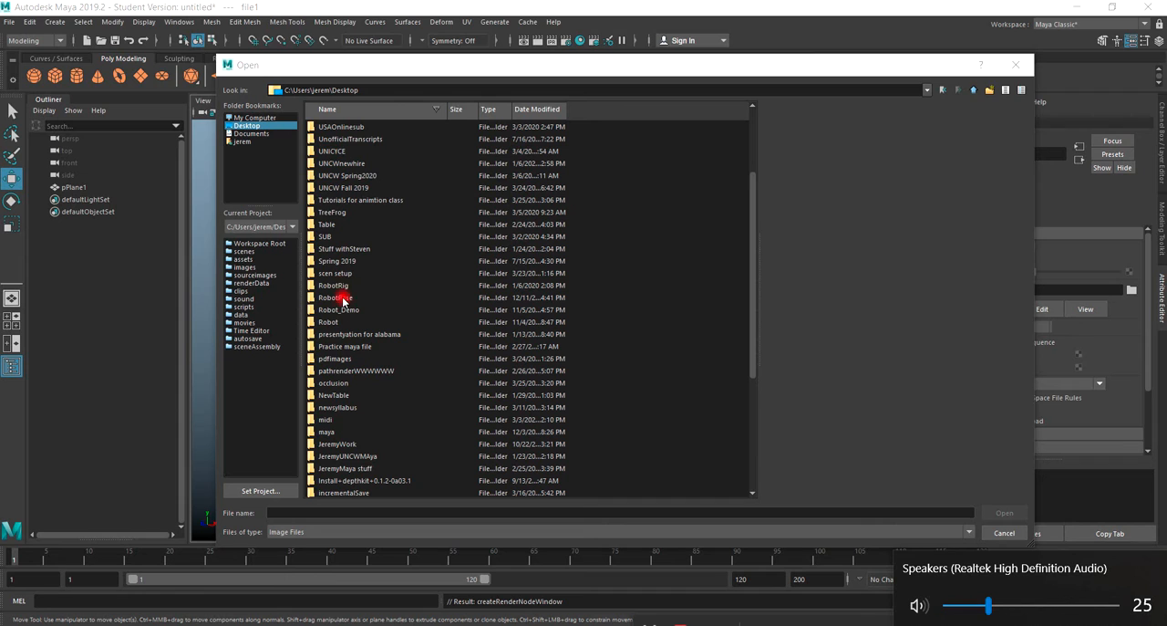
{"action": "left_click", "coordinate": [339, 383]}
{"action": "double_click", "coordinate": [340, 384]}
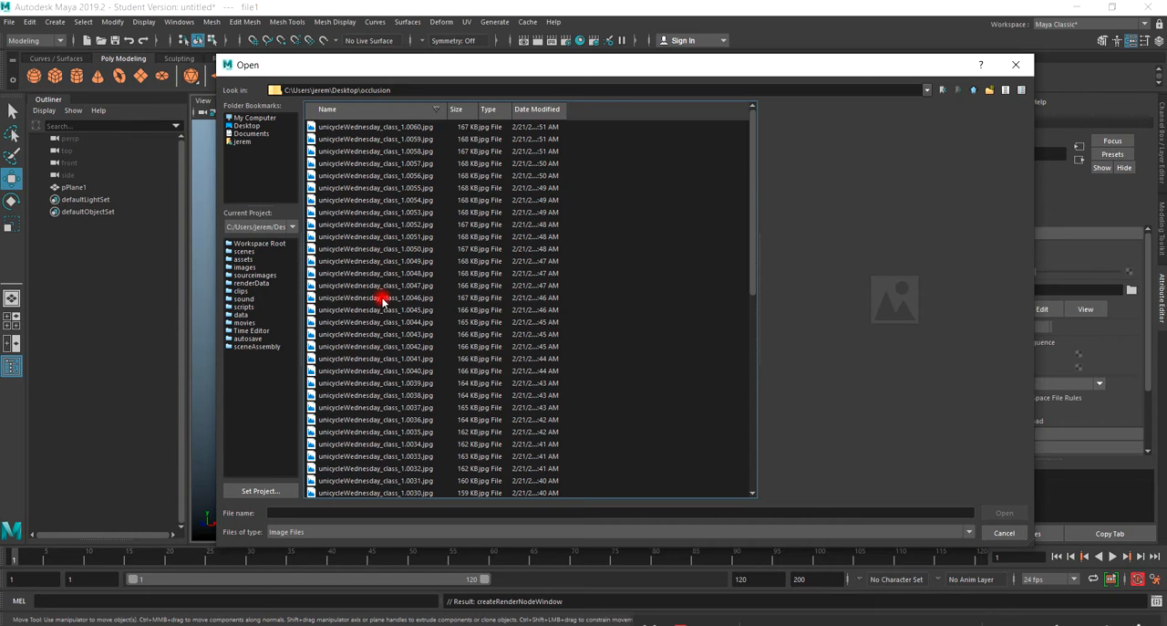
{"action": "scroll", "coordinate": [383, 310], "scroll_direction": "down", "scroll_amount": 10}
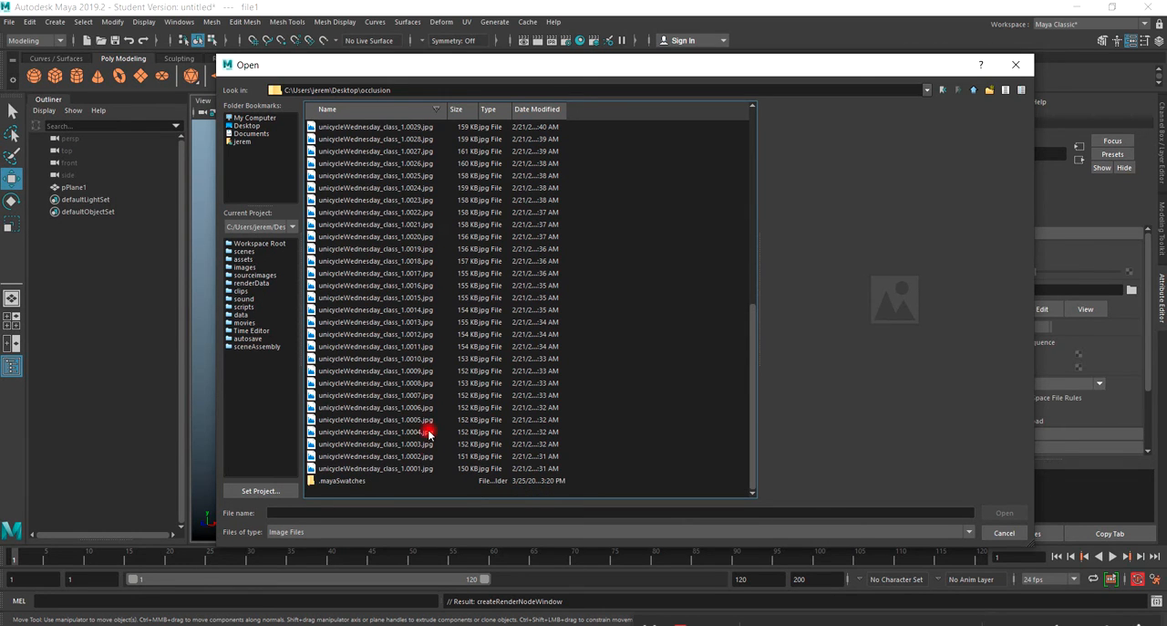
{"action": "left_click", "coordinate": [403, 469]}
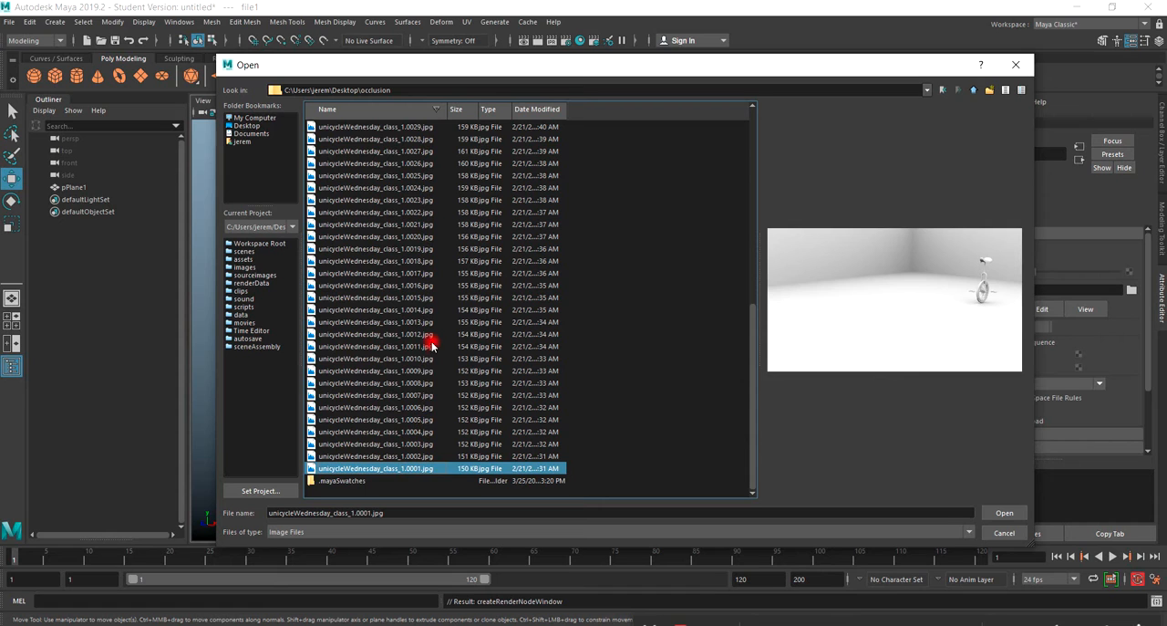
{"action": "left_click", "coordinate": [1006, 513]}
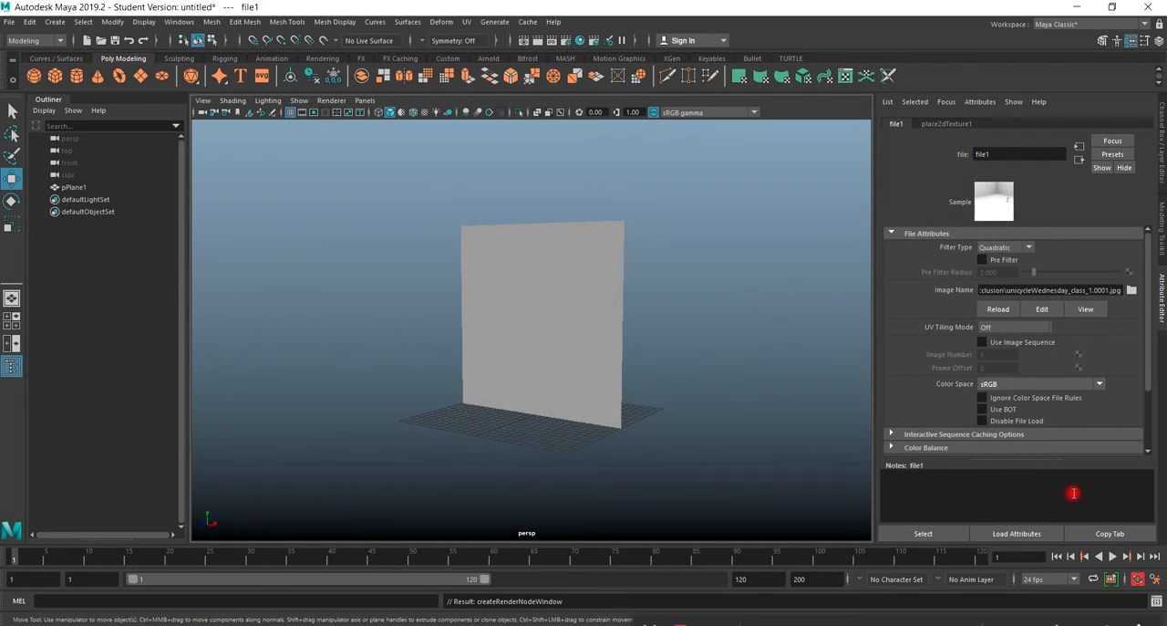
{"action": "left_click", "coordinate": [981, 344]}
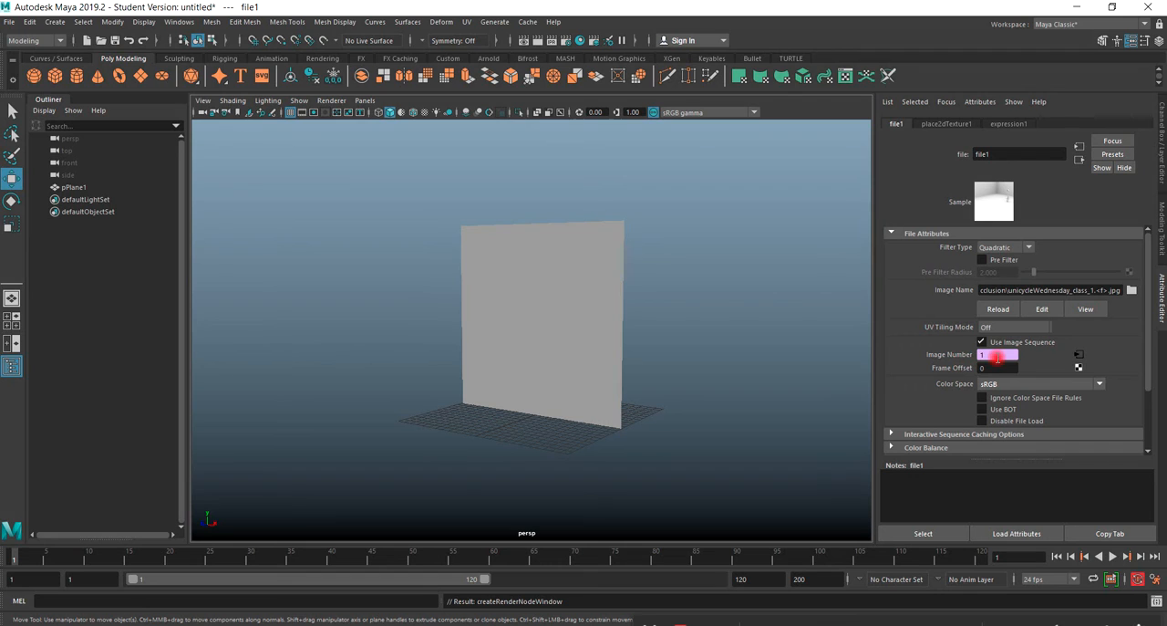
Select the plane and turn on textured shaded display in the perspective view.
{"action": "left_click", "coordinate": [580, 361]}
{"action": "left_click", "coordinate": [578, 360]}
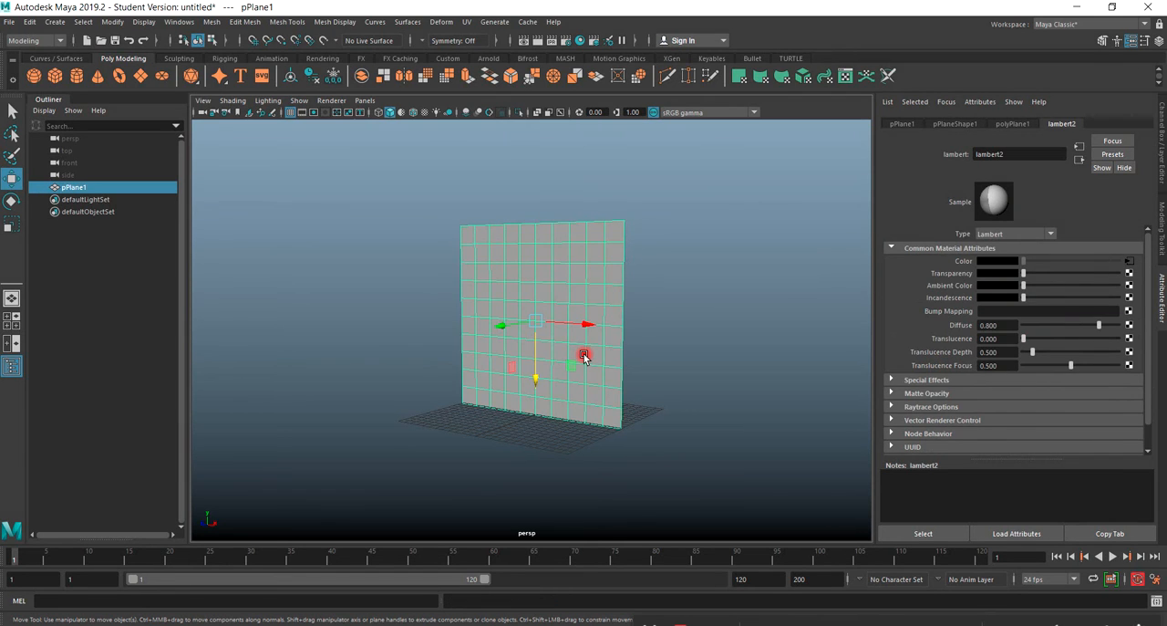
{"action": "key", "text": "6"}
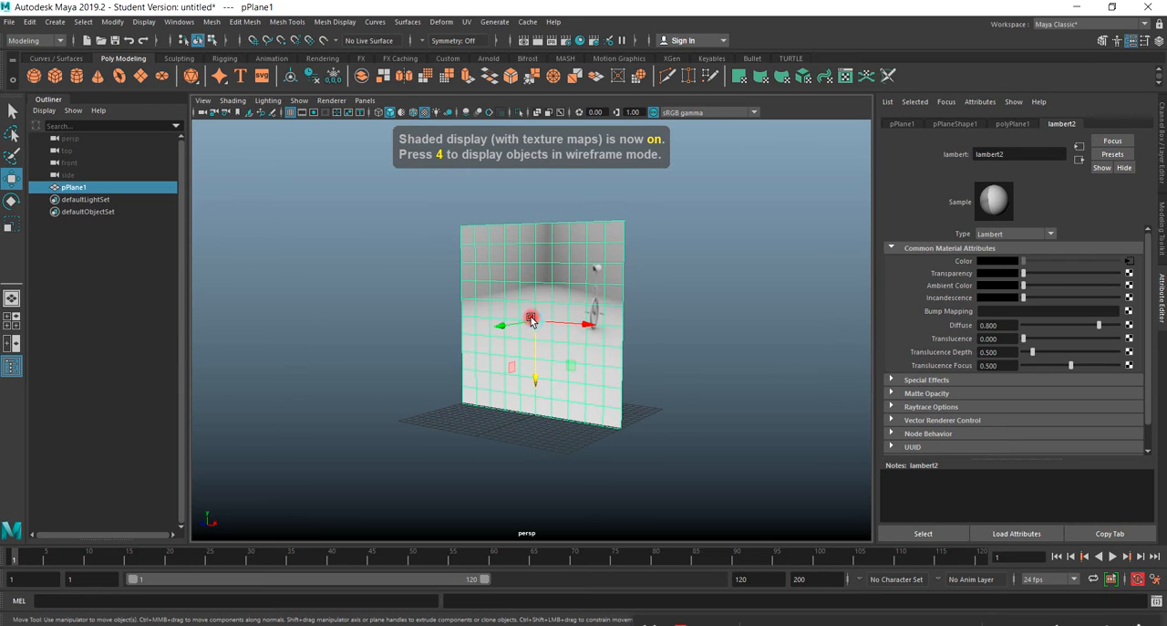
{"action": "left_click_drag", "start_coordinate": [547, 339], "coordinate": [542, 294], "text": "alt"}
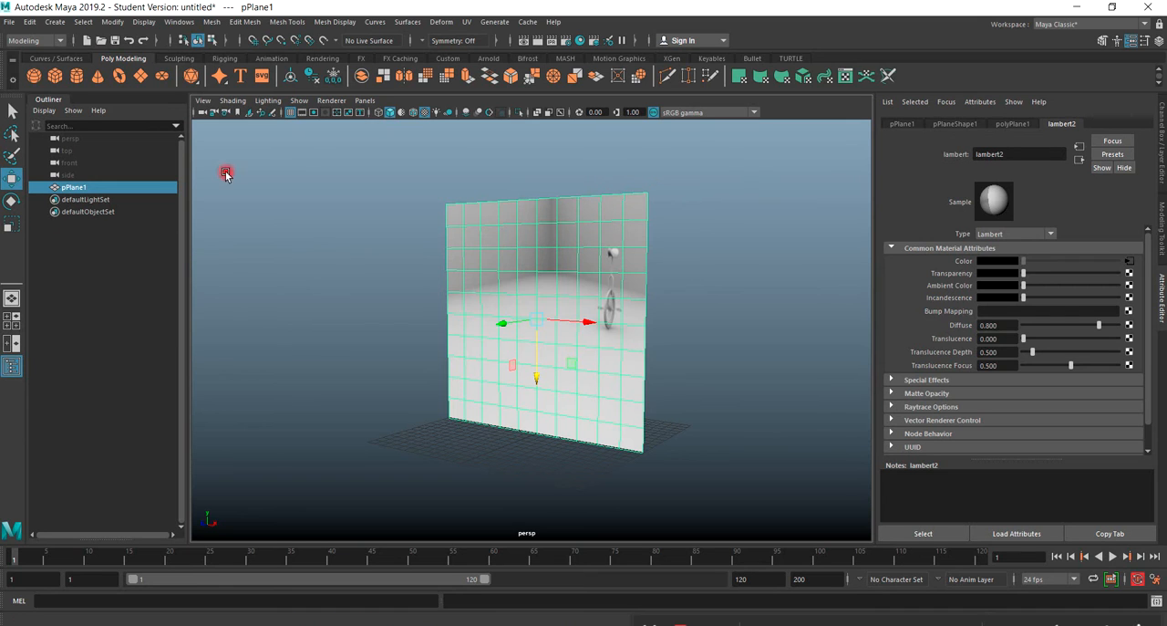
Open the UV Editor for the plane and move its window clear of the Outliner.
{"action": "left_click", "coordinate": [467, 21]}
{"action": "left_click", "coordinate": [488, 43]}
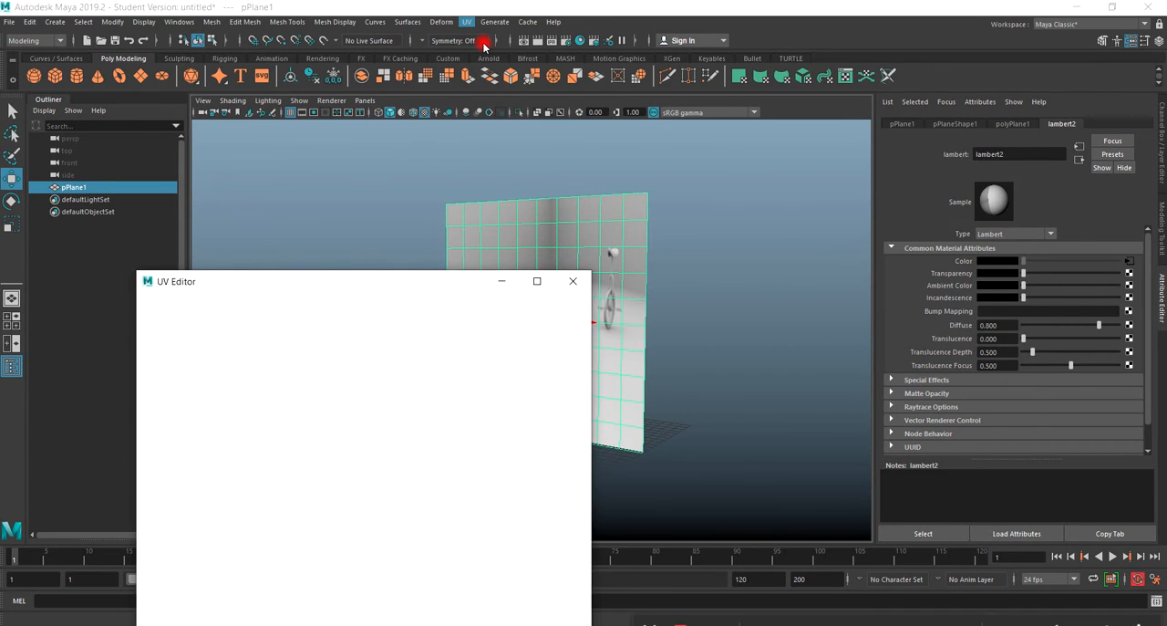
{"action": "left_click_drag", "start_coordinate": [328, 281], "coordinate": [447, 82]}
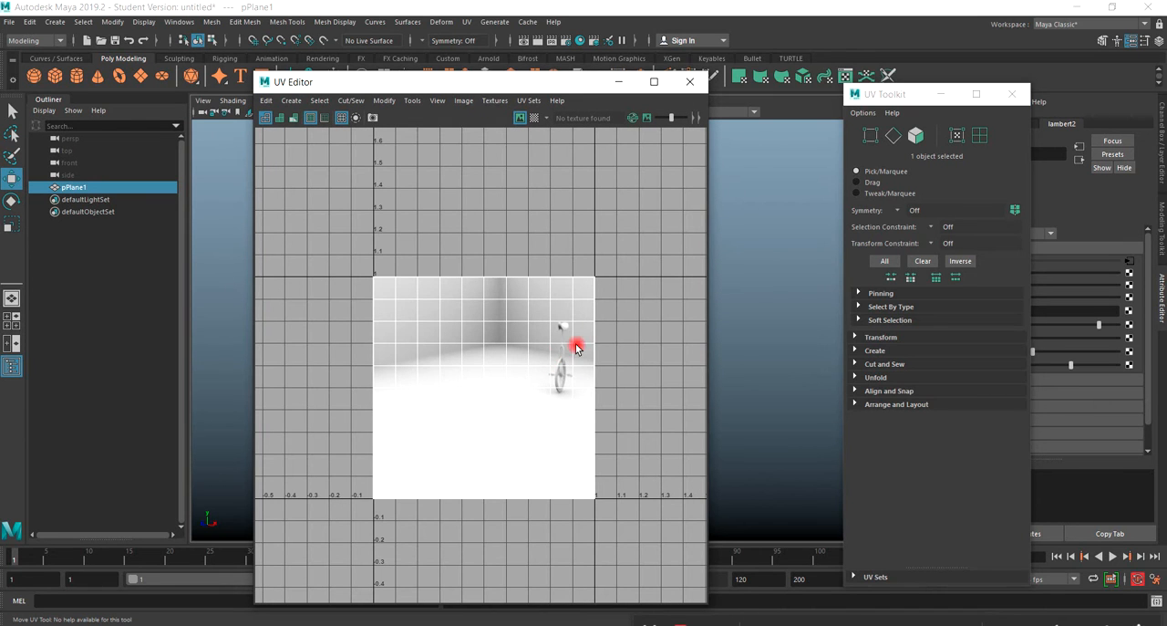
{"action": "left_click_drag", "start_coordinate": [380, 84], "coordinate": [589, 83]}
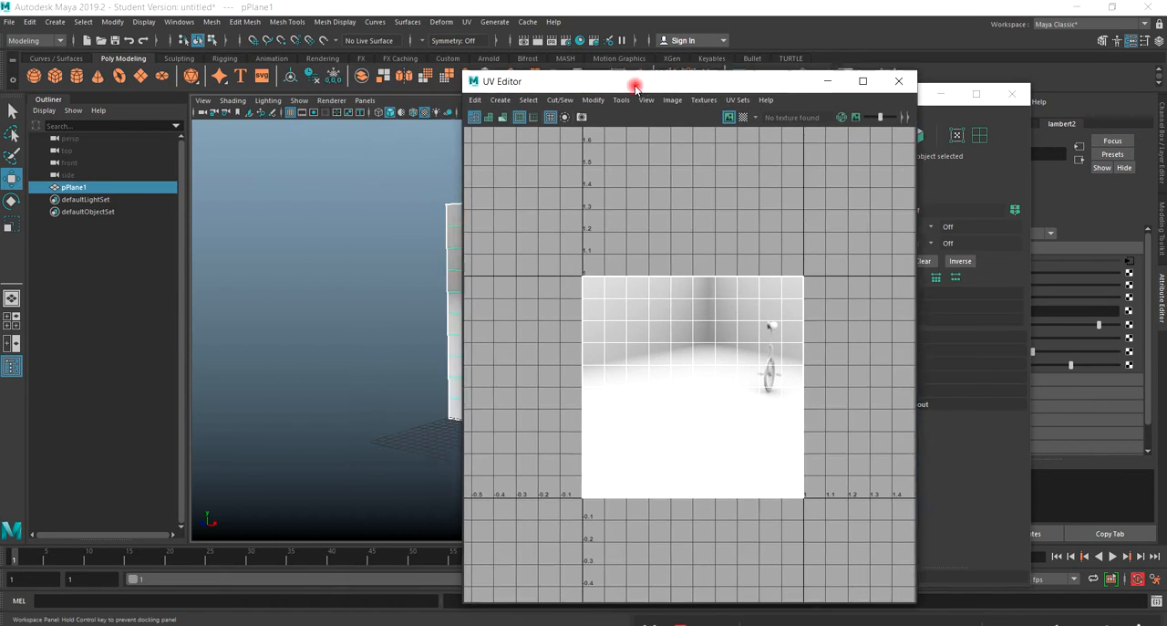
Close the UV Editor and UV Toolkit windows and stretch the plane horizontally into a widescreen shape.
{"action": "left_click", "coordinate": [899, 81]}
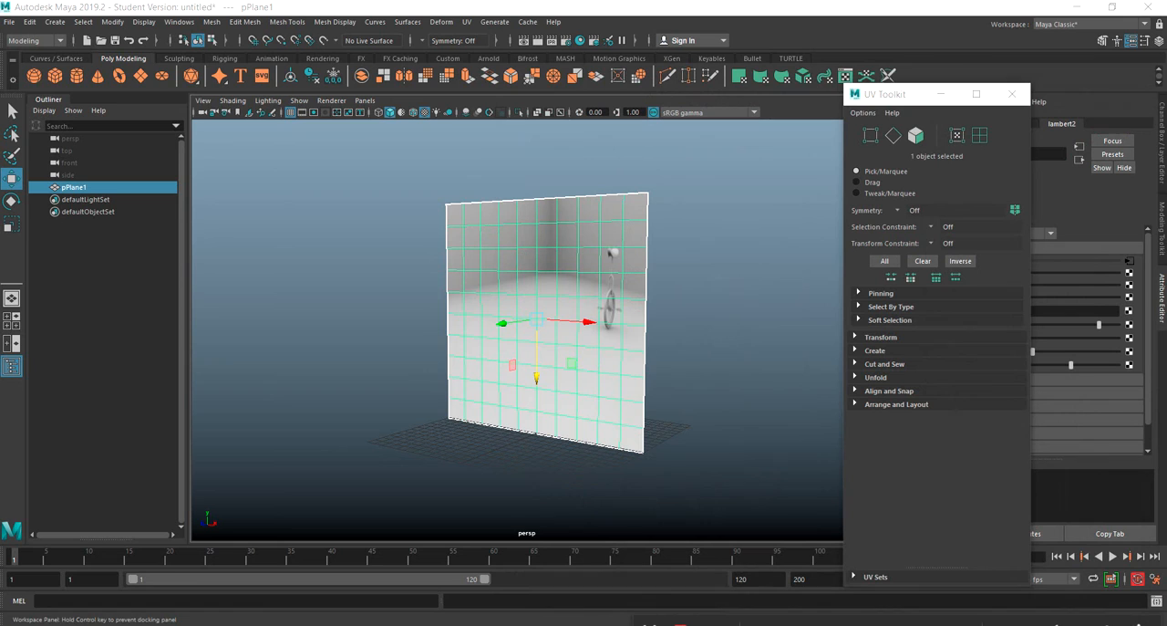
{"action": "left_click", "coordinate": [11, 226]}
{"action": "mouse_move", "coordinate": [617, 325]}
{"action": "left_mouse_down"}
{"action": "mouse_move", "coordinate": [587, 327]}
{"action": "mouse_move", "coordinate": [623, 338]}
{"action": "left_mouse_up"}
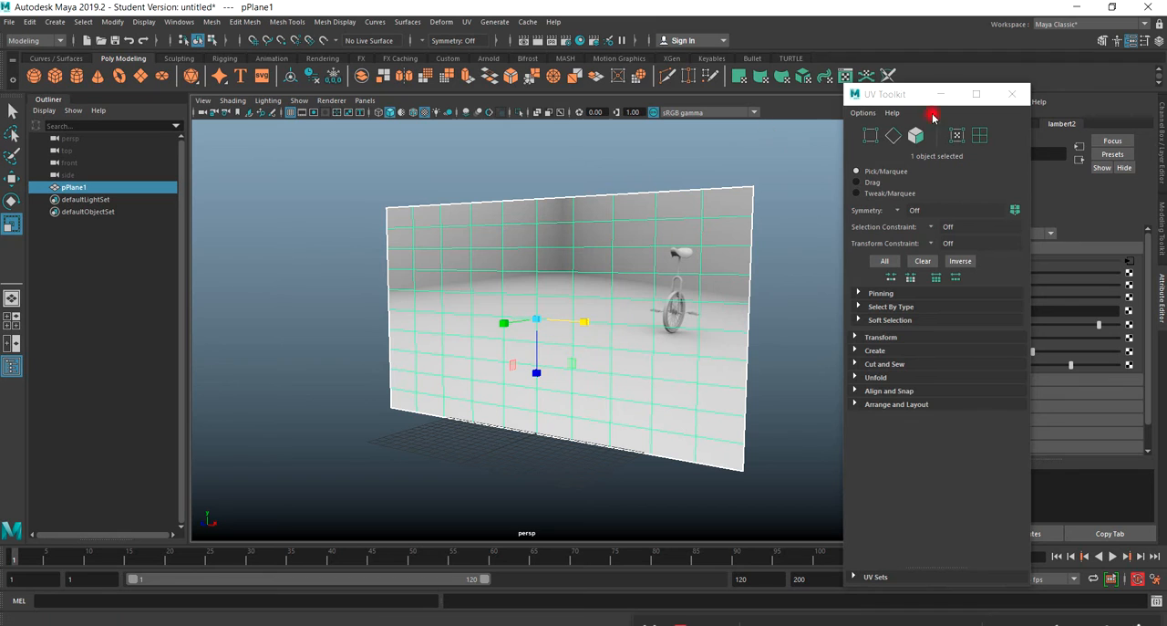
{"action": "left_click_drag", "start_coordinate": [900, 94], "coordinate": [245, 164]}
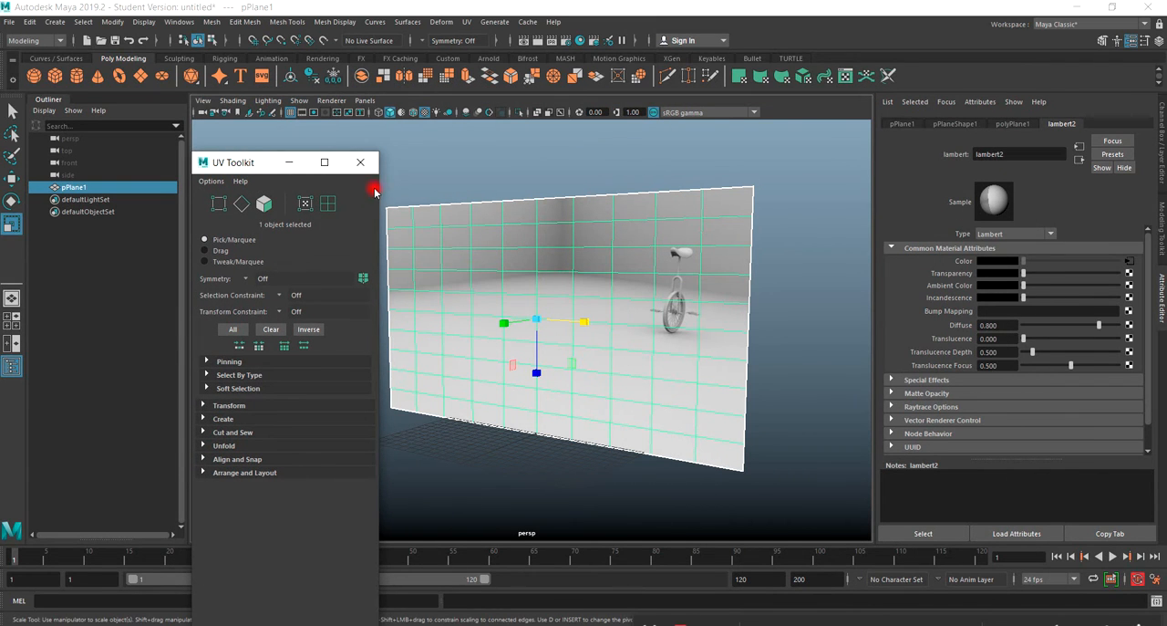
{"action": "left_click", "coordinate": [361, 163]}
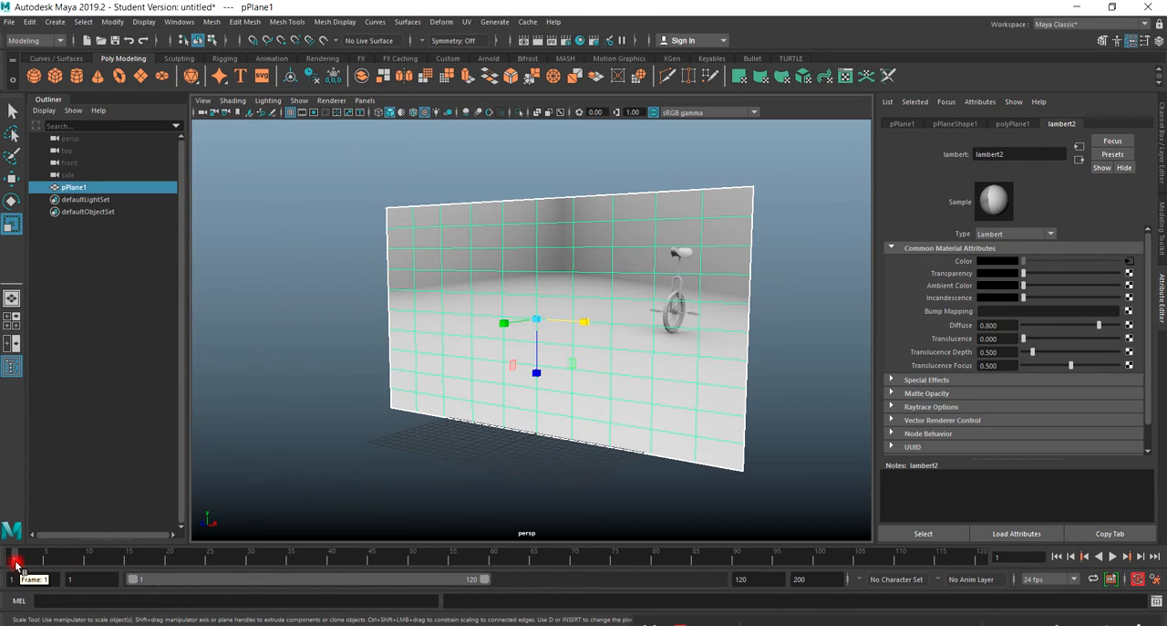
Bring up the occlusion folder to look at the numbered unicycleWednesday_class_1 image files, and move it away again.
{"action": "mouse_move", "coordinate": [15, 563]}
{"action": "left_mouse_down"}
{"action": "mouse_move", "coordinate": [192, 582]}
{"action": "mouse_move", "coordinate": [521, 578]}
{"action": "mouse_move", "coordinate": [14, 566]}
{"action": "left_mouse_up"}
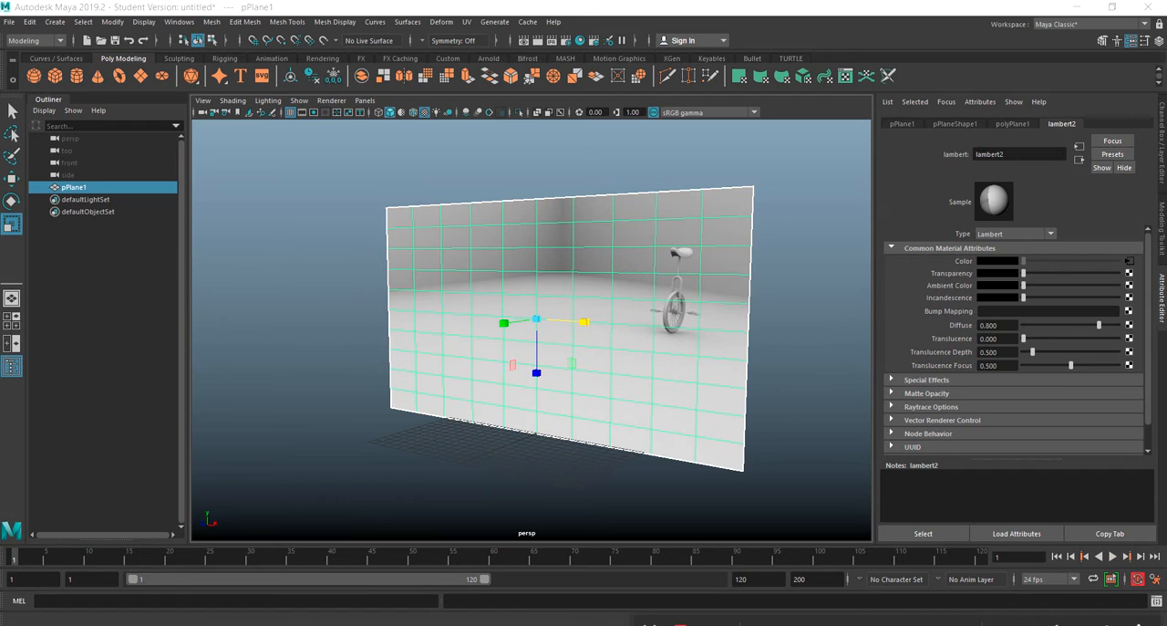
{"action": "left_click_drag", "start_coordinate": [1166, 56], "coordinate": [560, 63]}
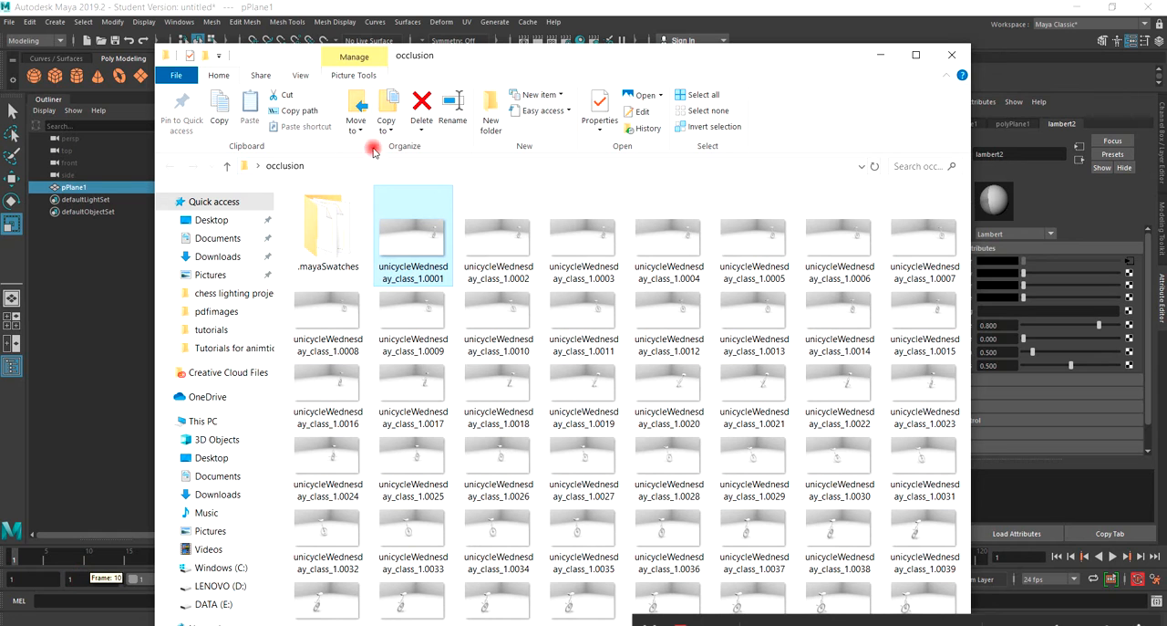
{"action": "left_click_drag", "start_coordinate": [477, 55], "coordinate": [1166, 102]}
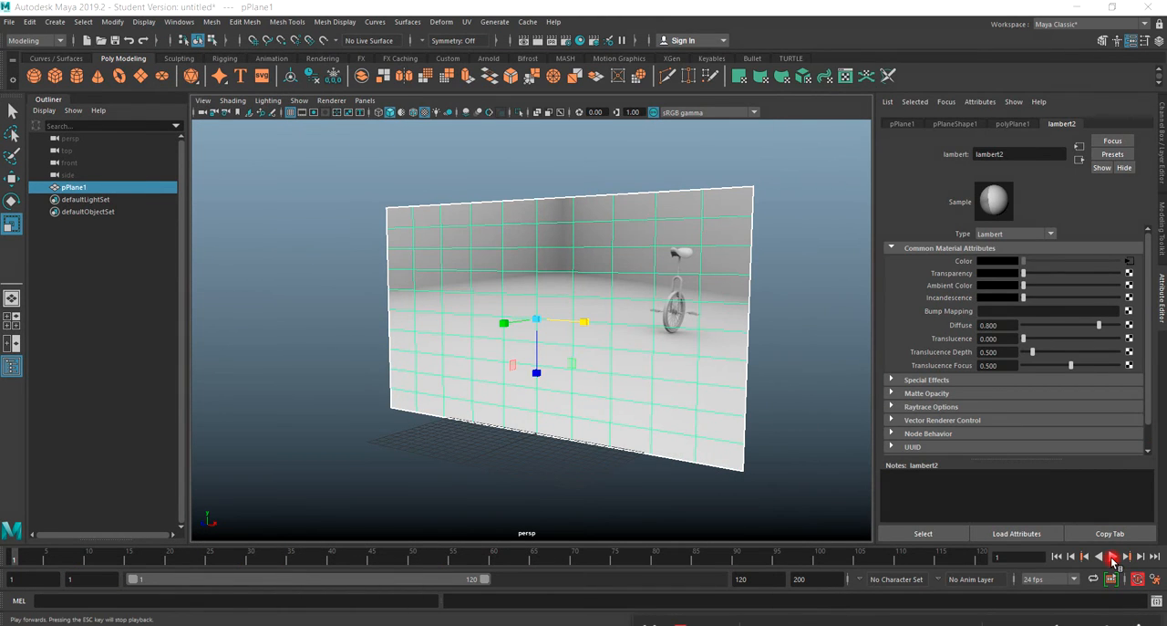
Turn off automatic keyframing, play and scrub the timeline to check the animated texture, and return to frame 1.
{"action": "left_click", "coordinate": [1139, 581]}
{"action": "left_click", "coordinate": [1114, 556]}
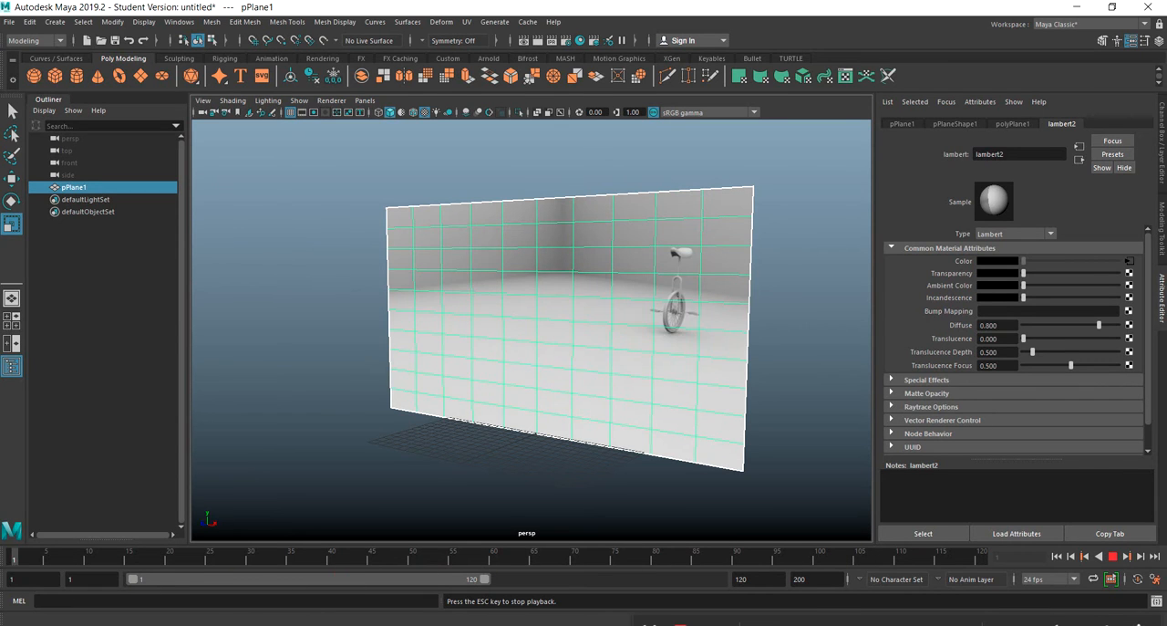
{"action": "mouse_move", "coordinate": [14, 561]}
{"action": "left_mouse_down"}
{"action": "mouse_move", "coordinate": [240, 583]}
{"action": "mouse_move", "coordinate": [377, 582]}
{"action": "mouse_move", "coordinate": [41, 570]}
{"action": "mouse_move", "coordinate": [292, 558]}
{"action": "mouse_move", "coordinate": [8, 567]}
{"action": "mouse_move", "coordinate": [331, 565]}
{"action": "mouse_move", "coordinate": [404, 542]}
{"action": "mouse_move", "coordinate": [437, 558]}
{"action": "left_mouse_up"}
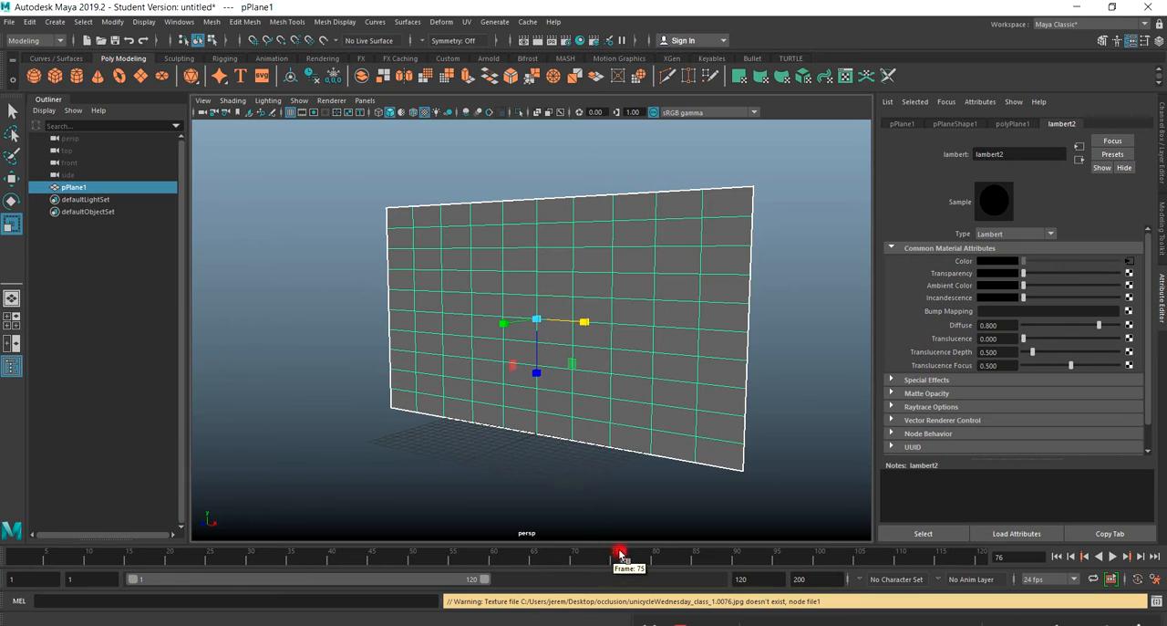
{"action": "left_click_drag", "start_coordinate": [130, 579], "coordinate": [15, 578]}
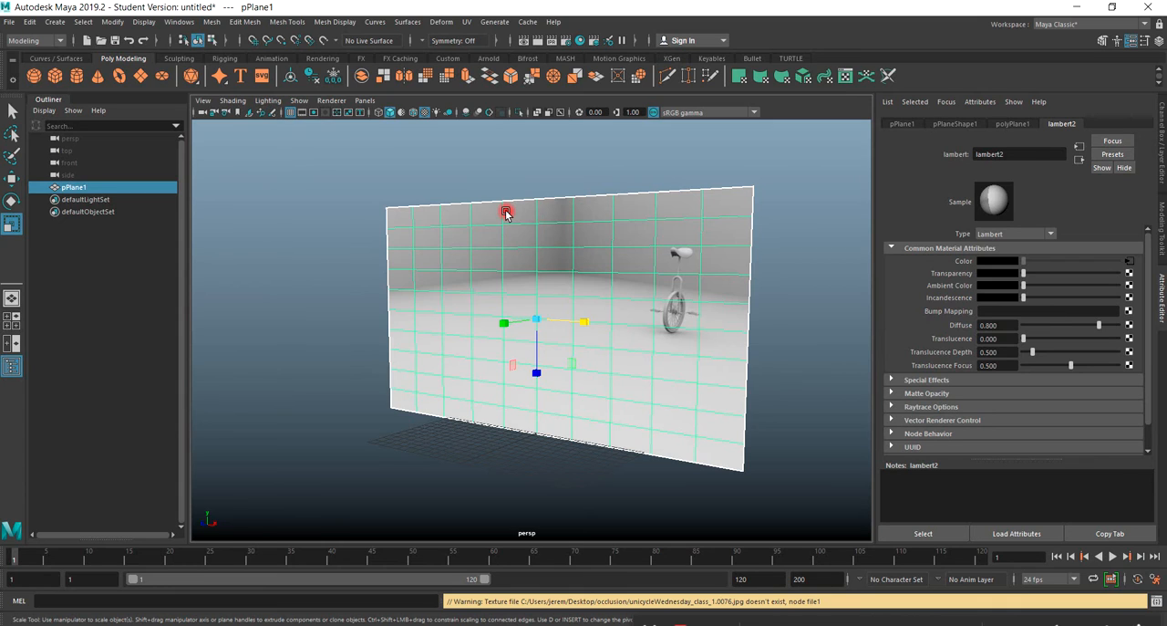
Scrub the animated texture on the plane to frame 30 and deselect the plane.
{"action": "right_click_drag", "start_coordinate": [509, 211], "coordinate": [596, 296], "text": "alt"}
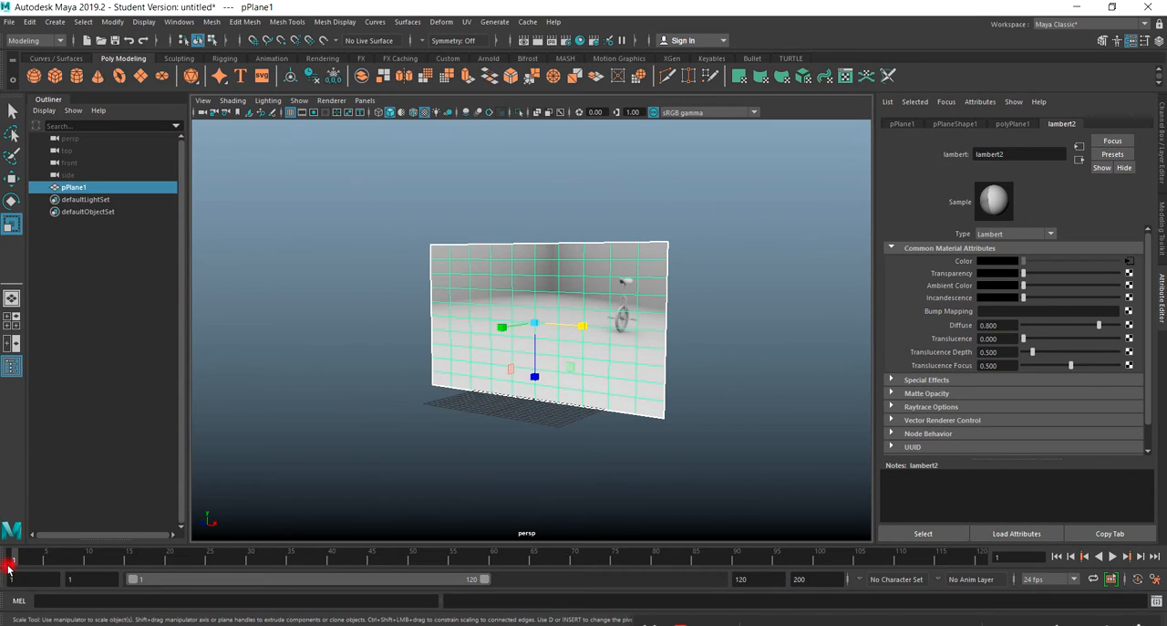
{"action": "left_click_drag", "start_coordinate": [7, 566], "coordinate": [251, 564]}
{"action": "left_click", "coordinate": [408, 417]}
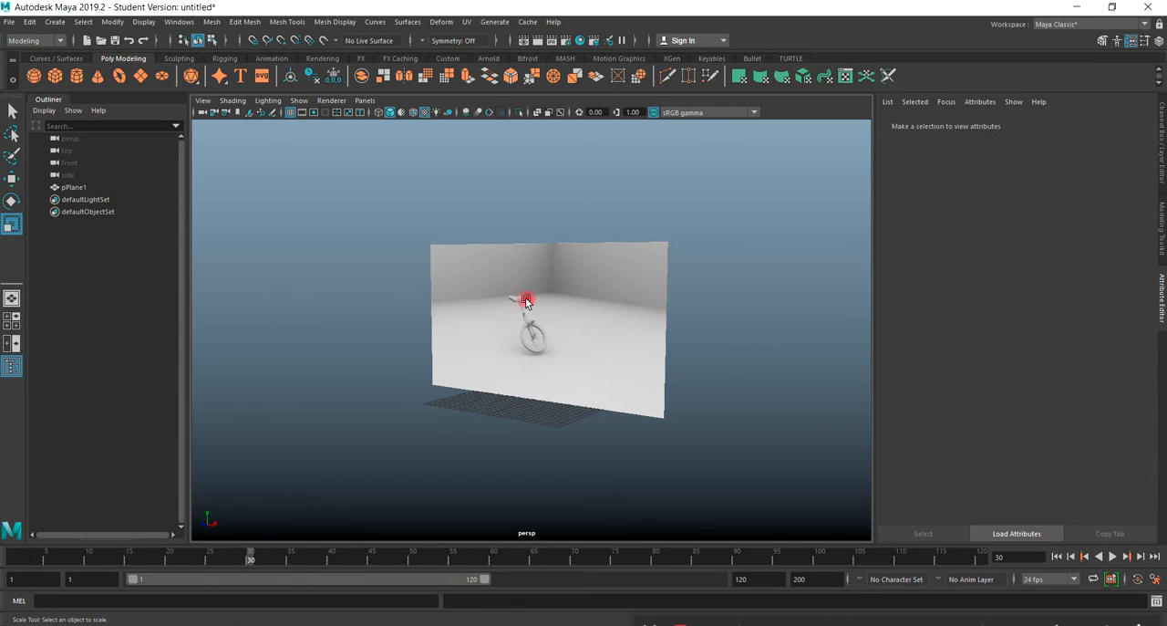
Render the current frame, turn off color management in the Render View to compare the brightness, and close the render window.
{"action": "left_click", "coordinate": [539, 41]}
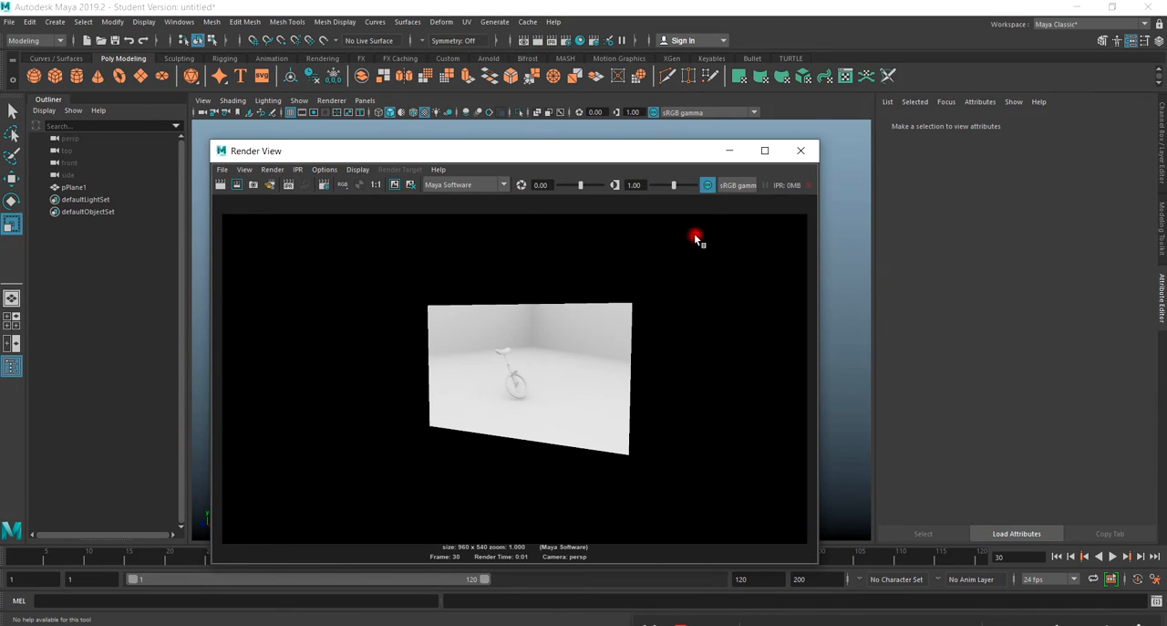
{"action": "left_click", "coordinate": [705, 186]}
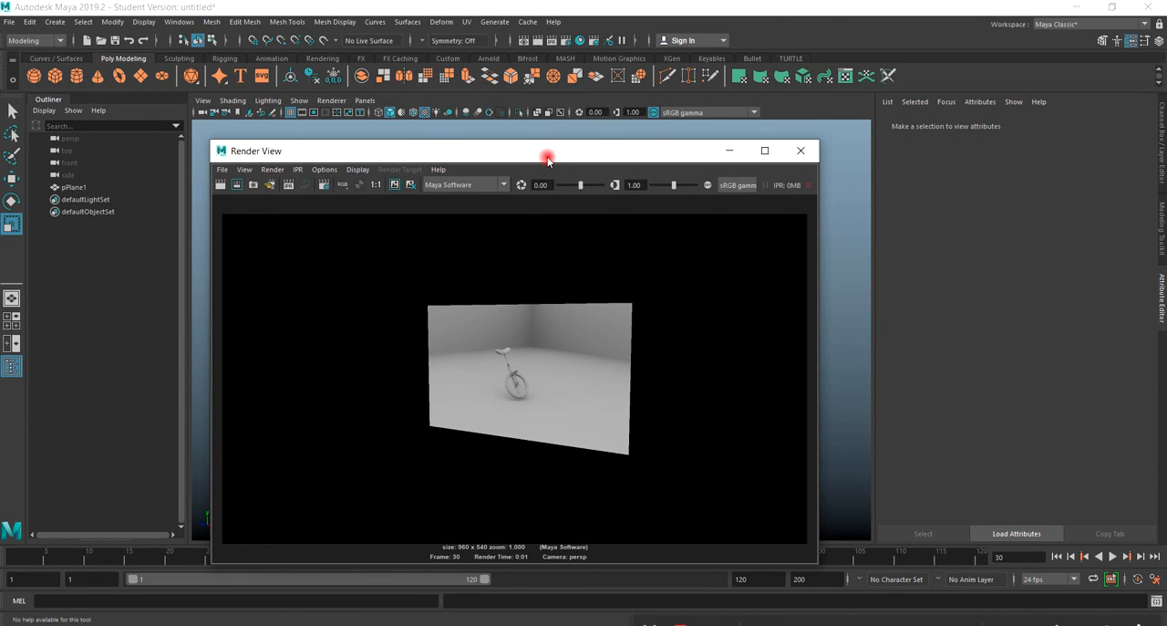
{"action": "left_click_drag", "start_coordinate": [548, 160], "coordinate": [551, 159]}
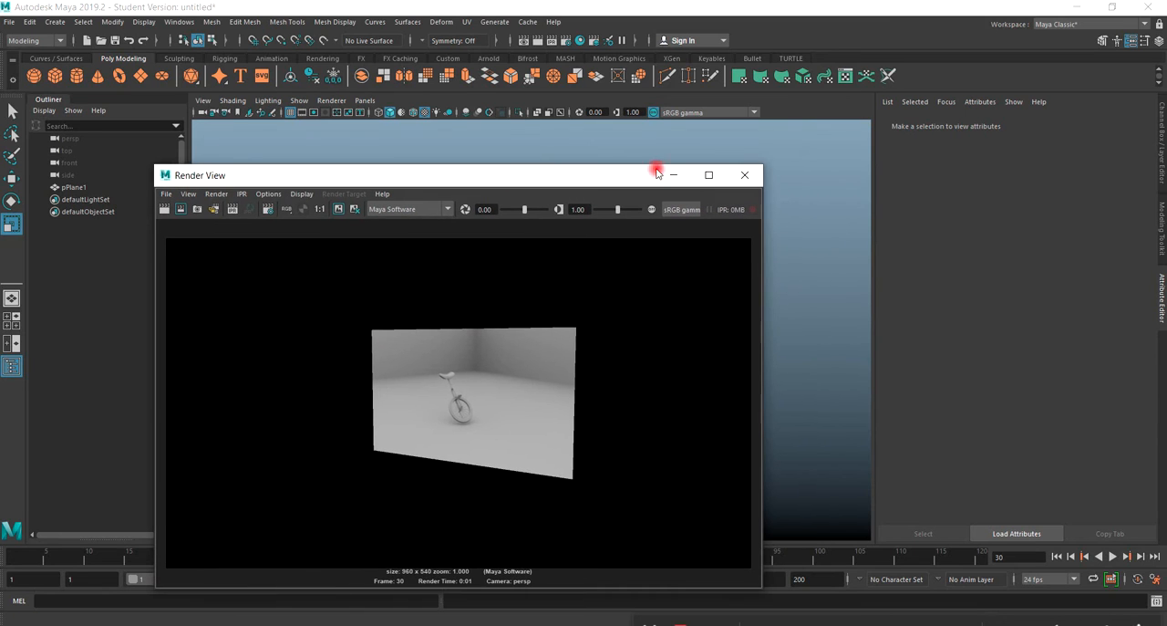
{"action": "left_click", "coordinate": [748, 174]}
Shrink the untitled scene's window and bring up the facedemo.ma scene maximized.
{"action": "left_click", "coordinate": [514, 364]}
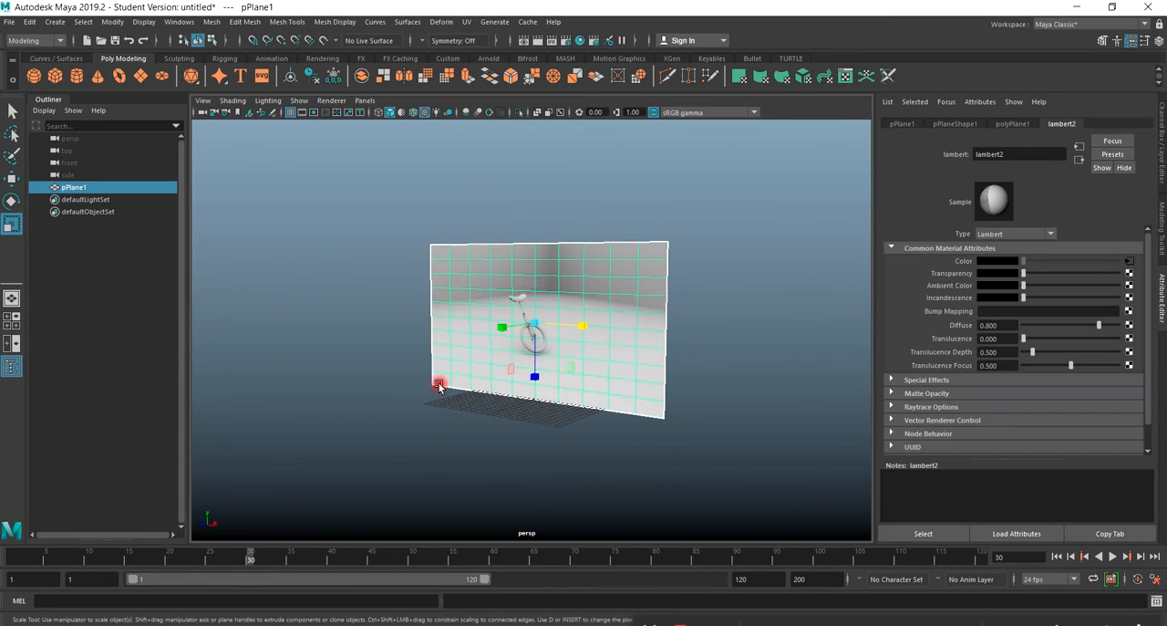
{"action": "scroll", "coordinate": [440, 385], "scroll_direction": "down", "scroll_amount": 3}
{"action": "double_click", "coordinate": [536, 9]}
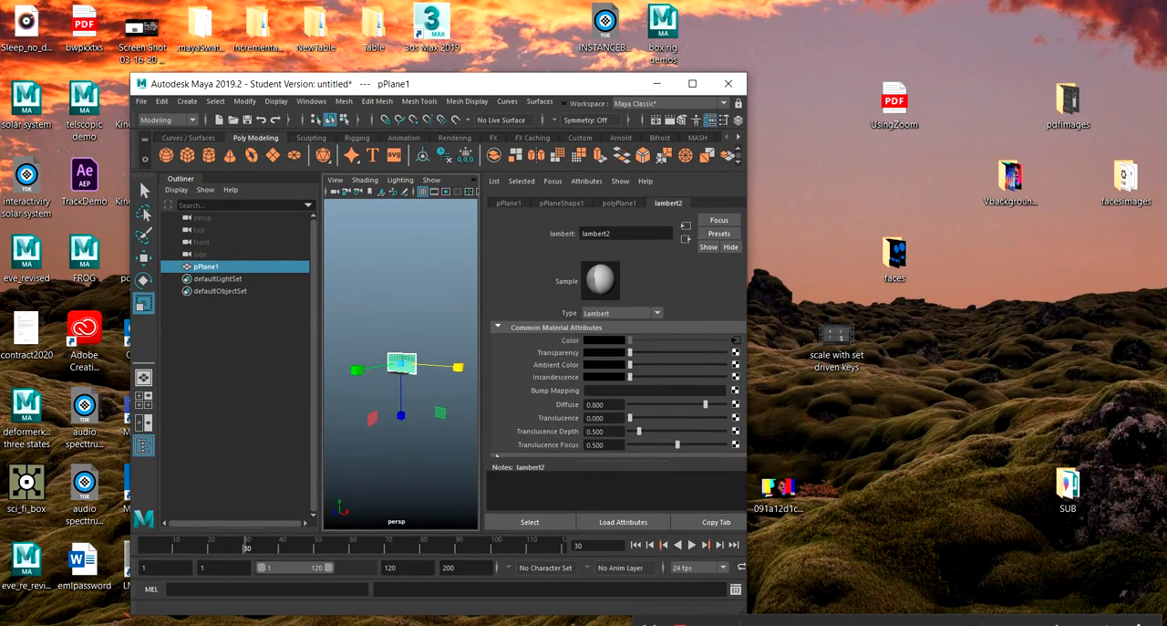
{"action": "left_click_drag", "start_coordinate": [1166, 113], "coordinate": [461, 129]}
{"action": "left_click", "coordinate": [665, 128]}
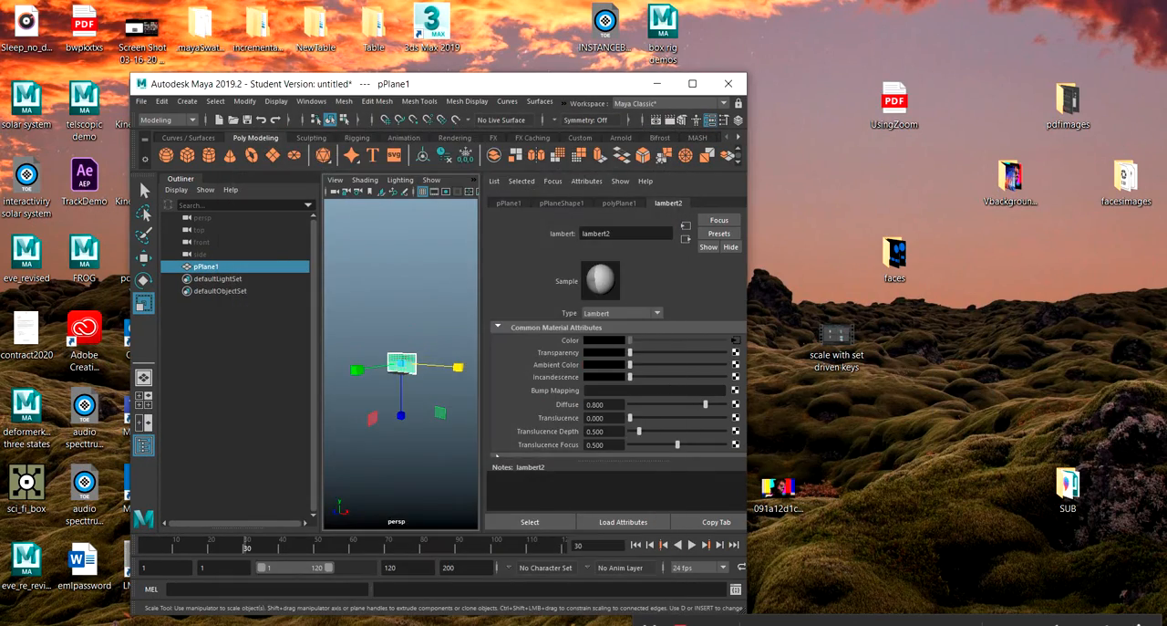
{"action": "left_click_drag", "start_coordinate": [1166, 113], "coordinate": [370, 79]}
{"action": "left_click", "coordinate": [744, 79]}
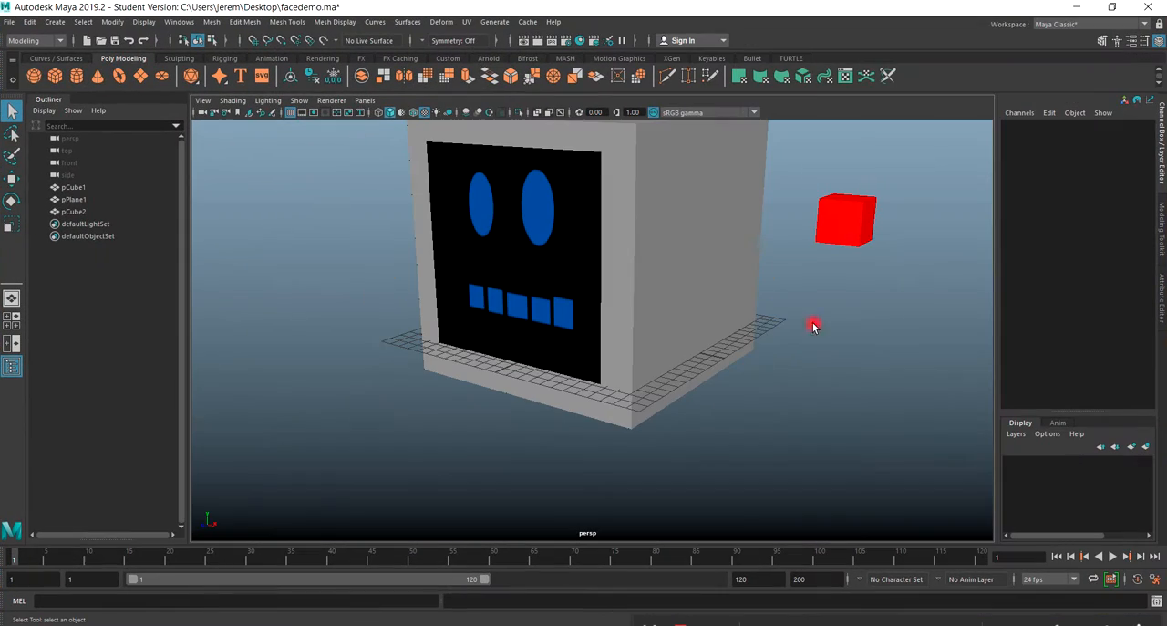
Select the face plane on the large cube, go to frame 9 and change its Face attribute to happy.
{"action": "left_click", "coordinate": [620, 310]}
{"action": "left_click", "coordinate": [590, 303]}
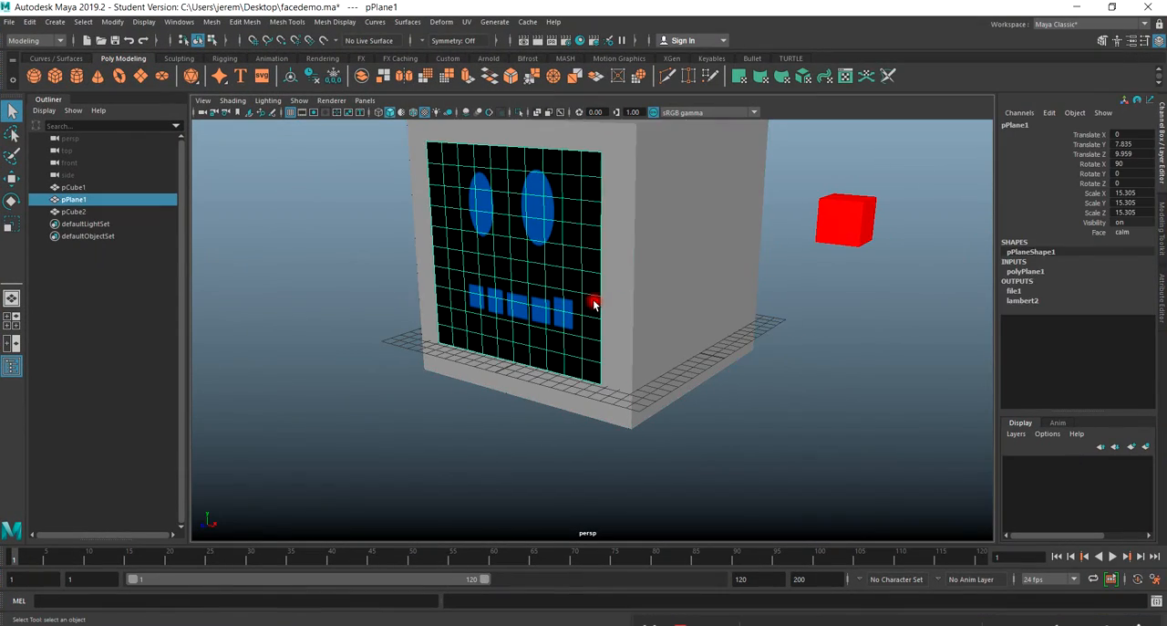
{"action": "left_click", "coordinate": [1104, 234]}
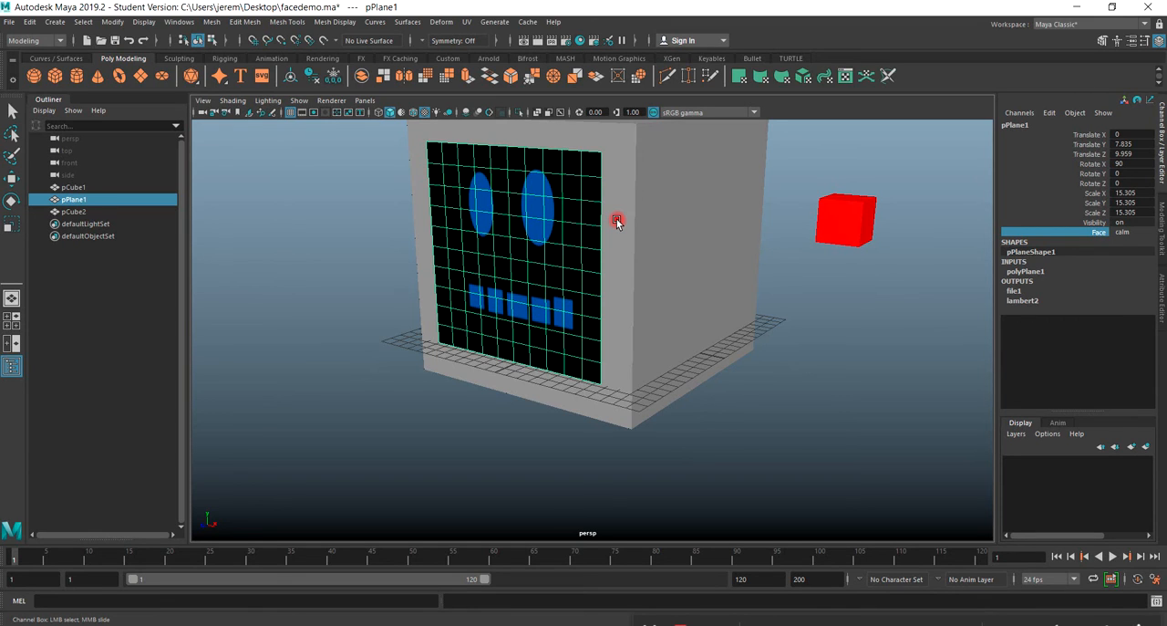
{"action": "left_click_drag", "start_coordinate": [13, 553], "coordinate": [78, 556]}
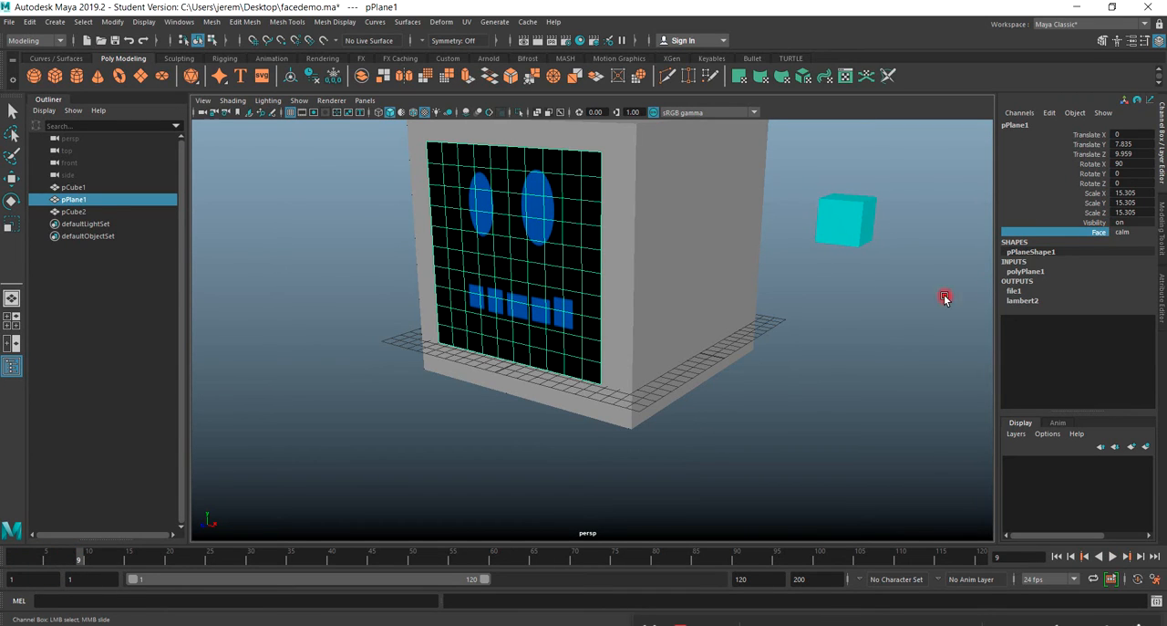
{"action": "middle_click_drag", "start_coordinate": [957, 237], "coordinate": [906, 305]}
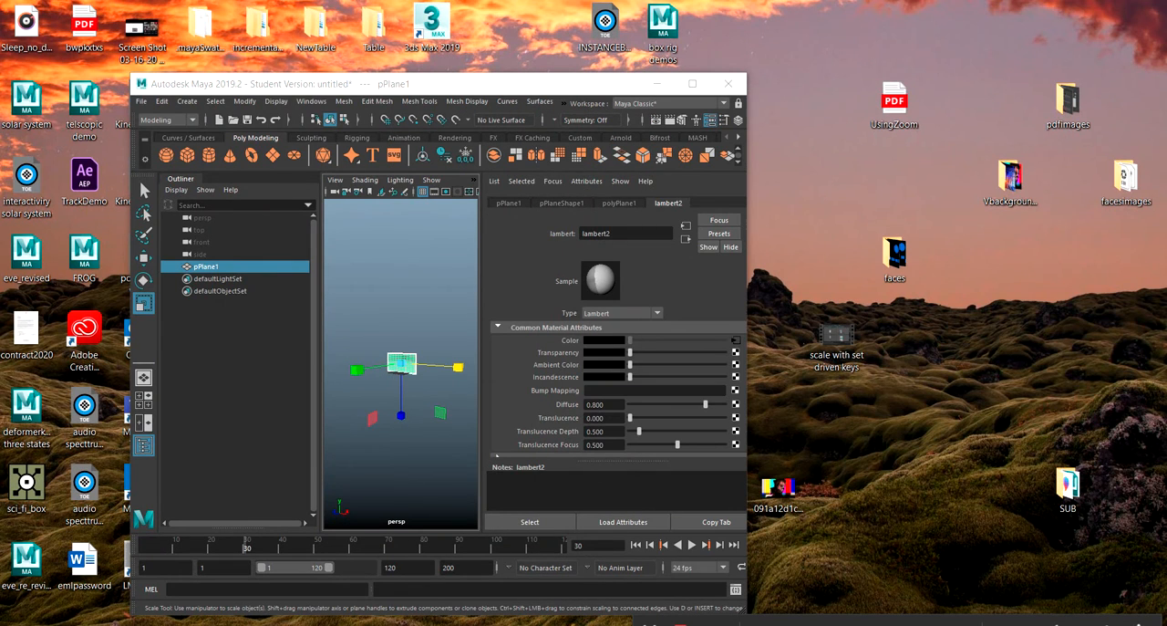
Return to the untitled scene and delete the unicycle-textured plane.
{"action": "left_click", "coordinate": [690, 85]}
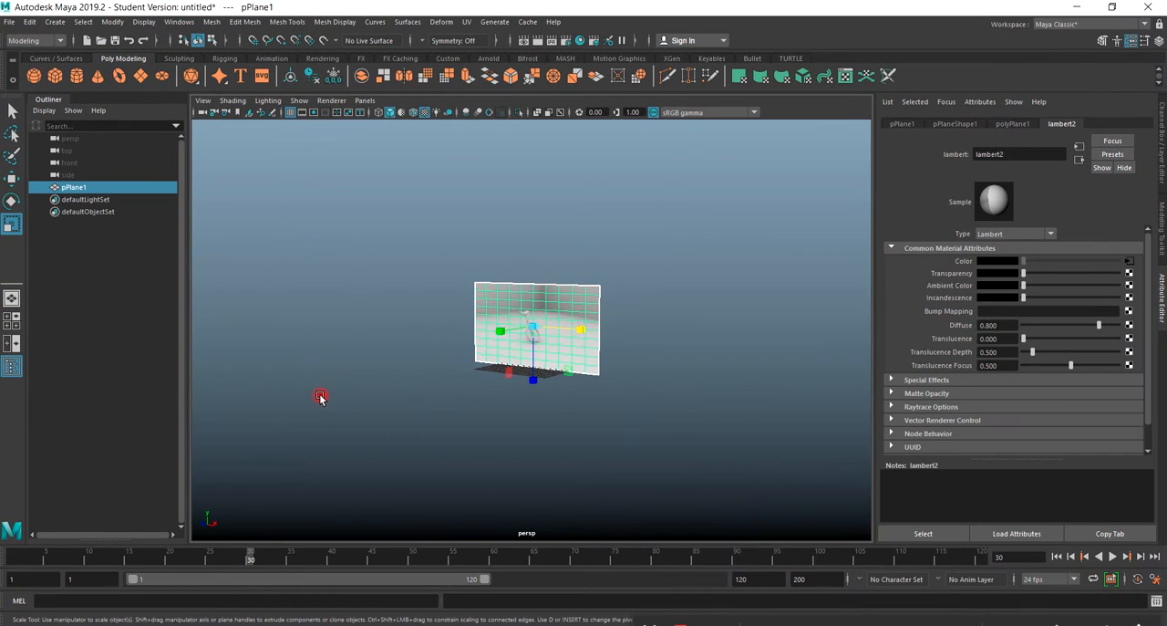
{"action": "left_click_drag", "start_coordinate": [711, 208], "coordinate": [329, 456]}
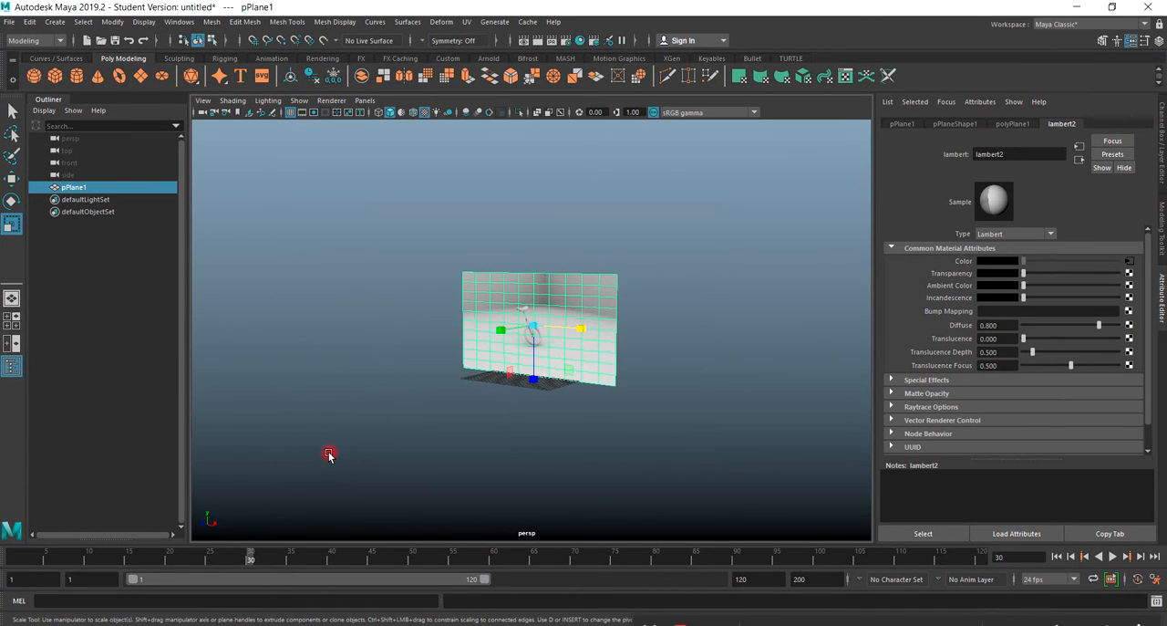
{"action": "key", "text": "Delete"}
Create a new polygon plane and scale it up uniformly to about twice the grid's size.
{"action": "left_click", "coordinate": [140, 76]}
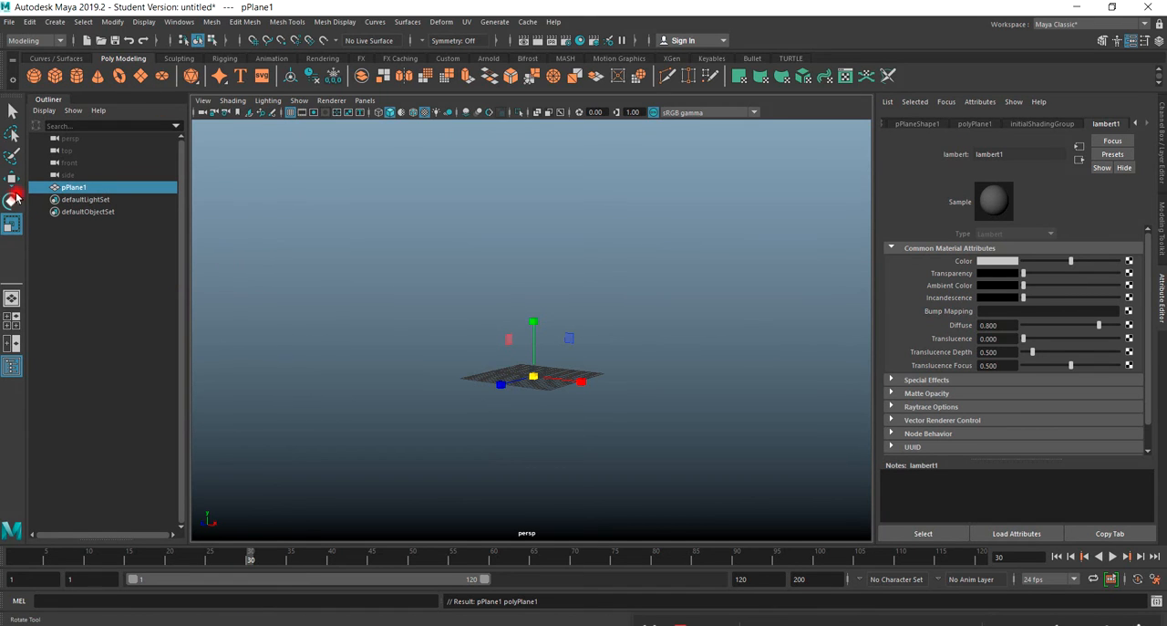
{"action": "left_click", "coordinate": [13, 222]}
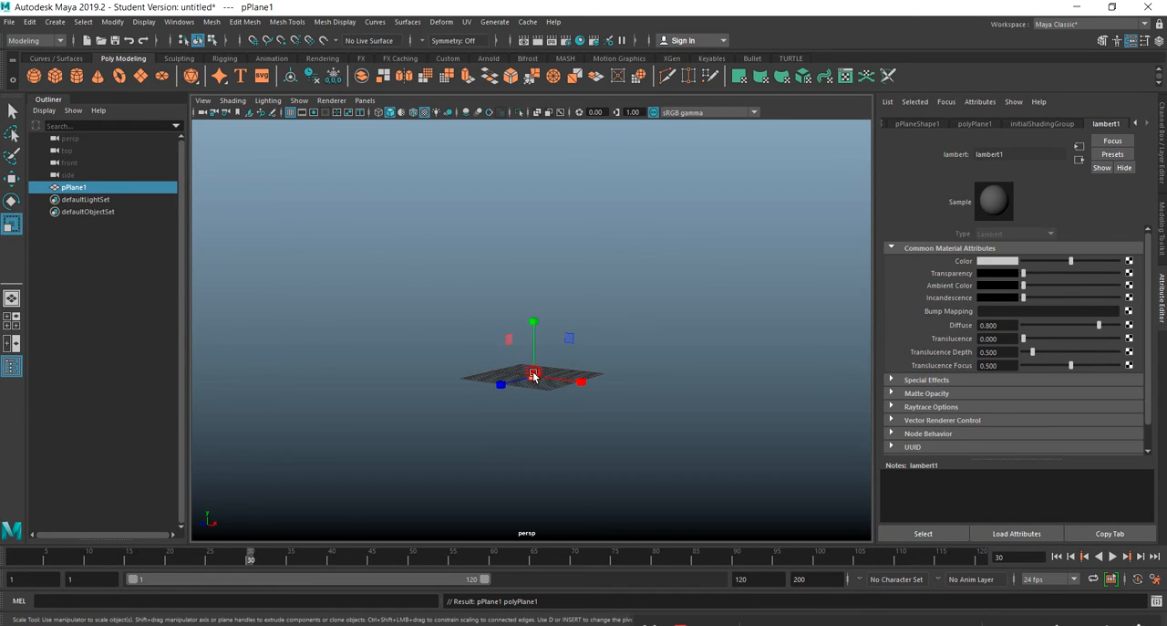
{"action": "left_click_drag", "start_coordinate": [533, 375], "coordinate": [675, 377]}
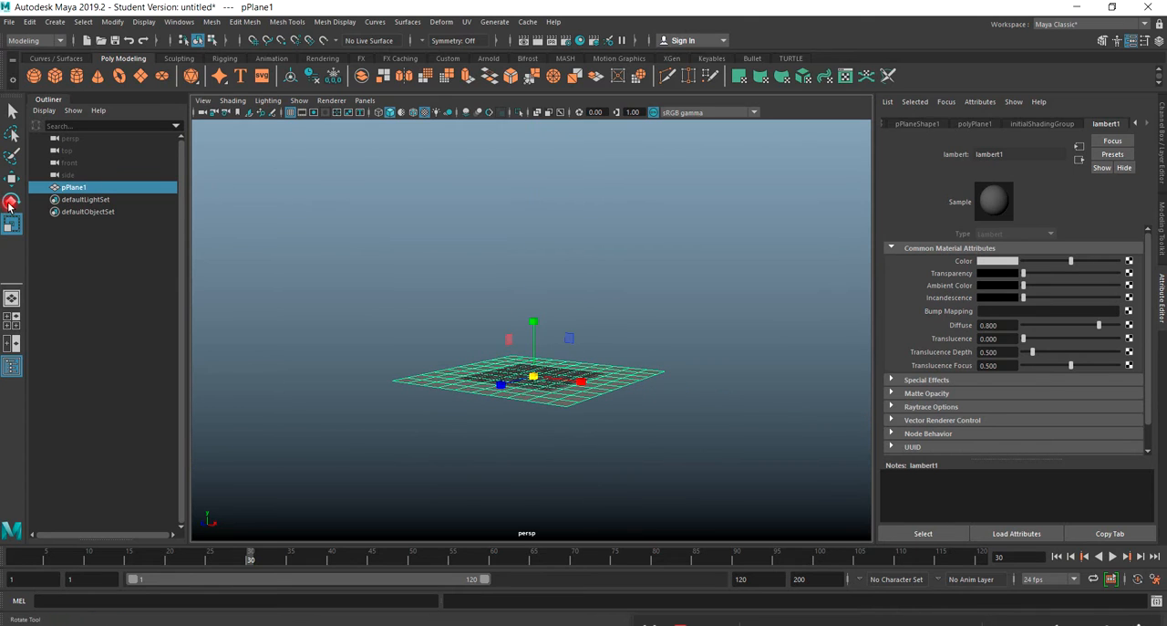
Bring the facedemo.ma window back into view and shrink the untitled scene's window out of its way.
{"action": "left_click_drag", "start_coordinate": [1166, 139], "coordinate": [407, 102]}
{"action": "left_click", "coordinate": [394, 420]}
{"action": "left_click", "coordinate": [472, 358]}
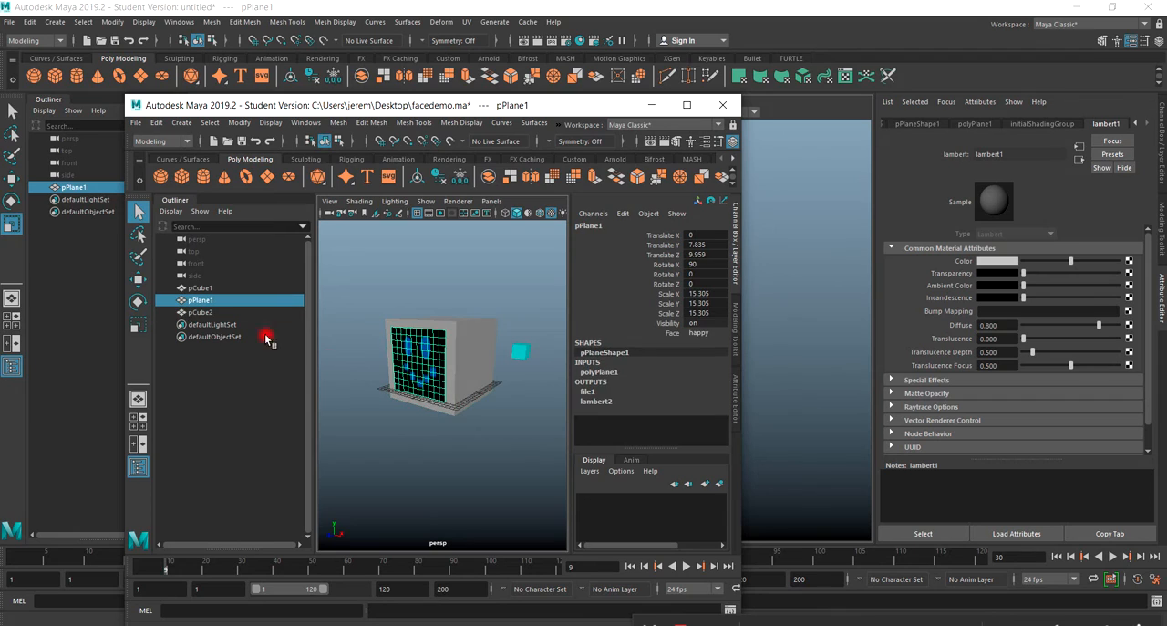
{"action": "left_click", "coordinate": [8, 179]}
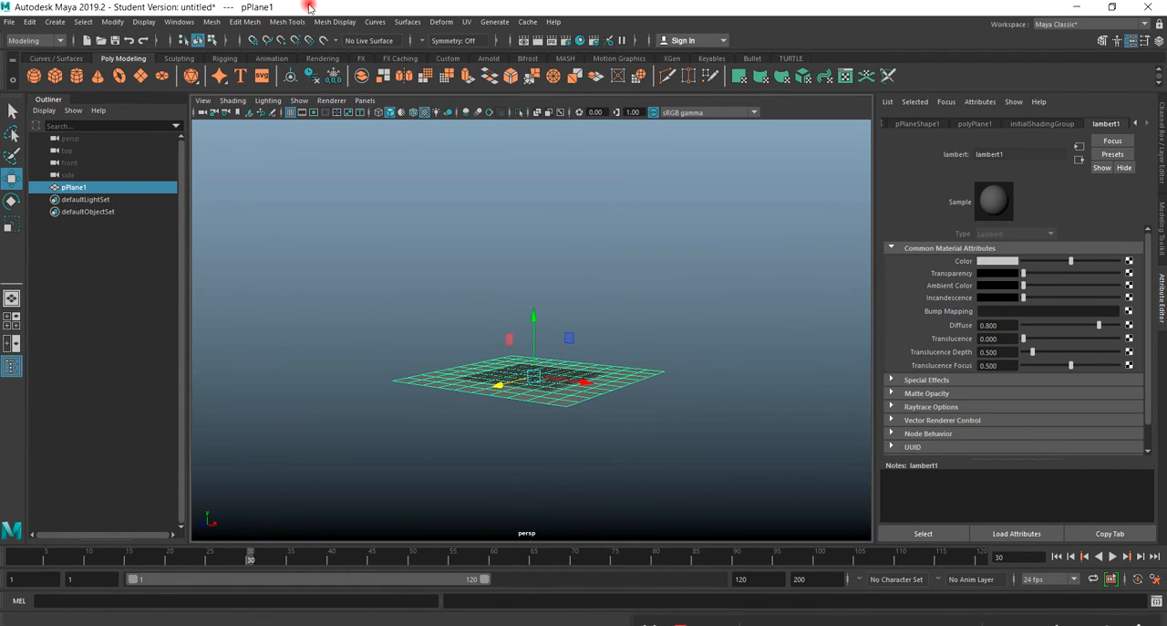
{"action": "left_click_drag", "start_coordinate": [307, 6], "coordinate": [705, 447]}
Pull the face plane forward off the cube, and move it back against the front at Translate Z of about 11.26.
{"action": "left_click", "coordinate": [368, 400]}
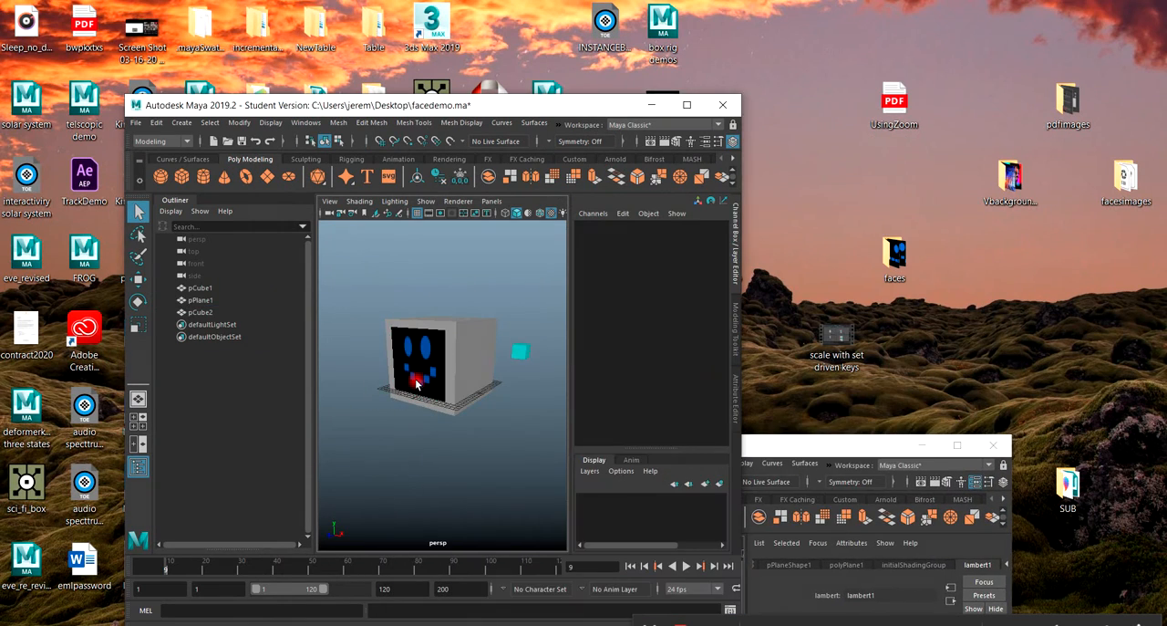
{"action": "left_click", "coordinate": [139, 280]}
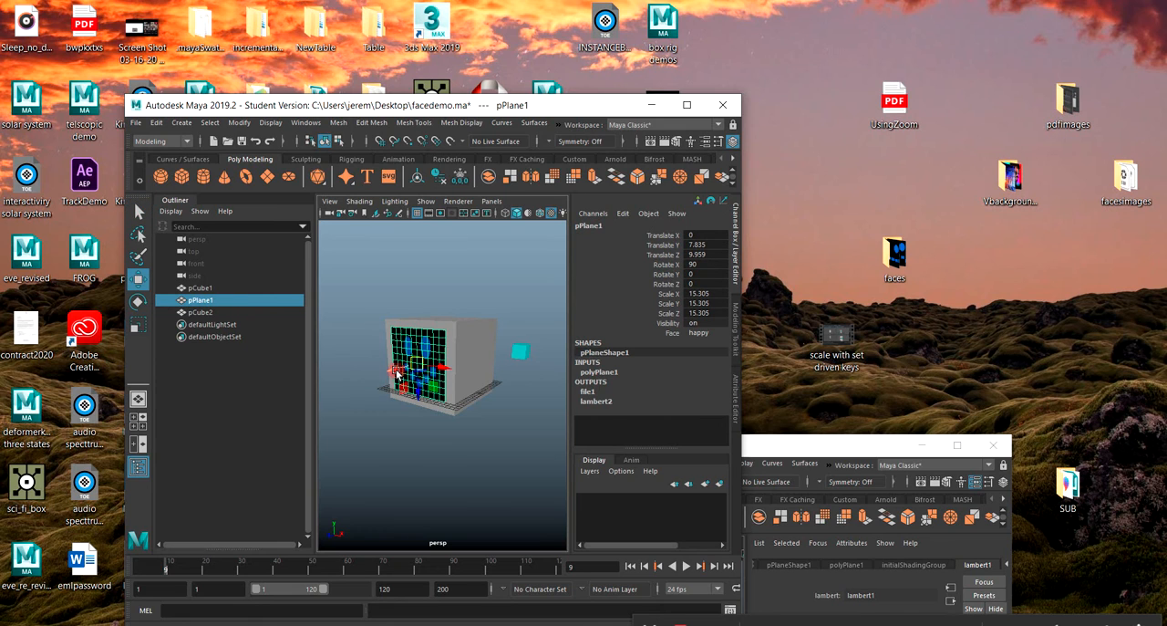
{"action": "left_click_drag", "start_coordinate": [397, 373], "coordinate": [331, 395]}
{"action": "left_click", "coordinate": [433, 443]}
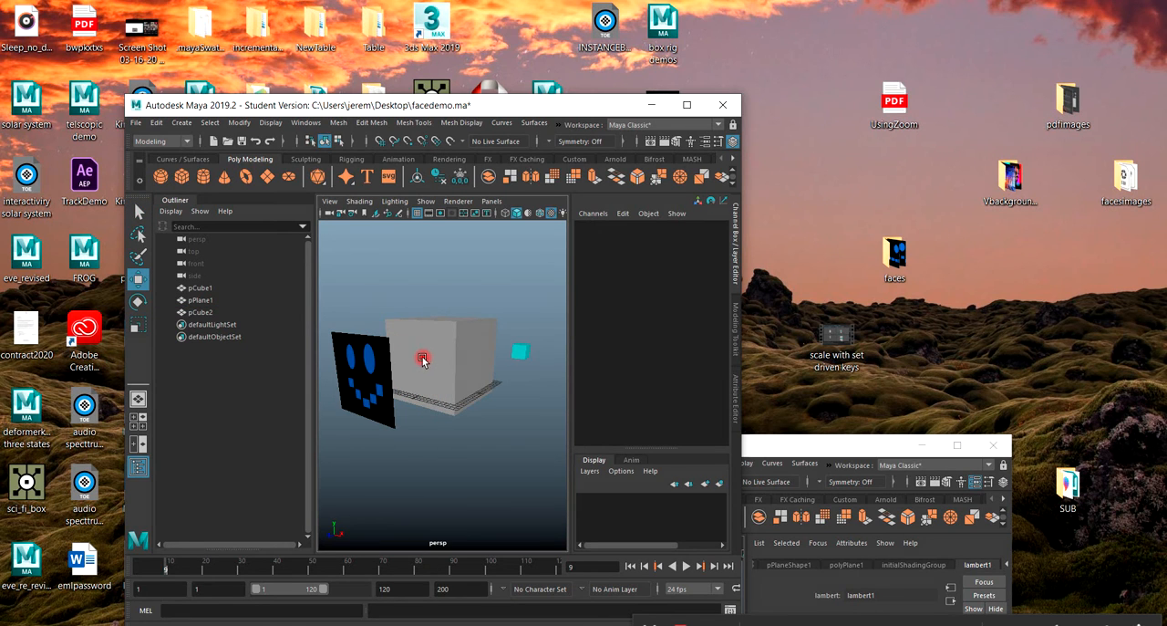
{"action": "left_click", "coordinate": [365, 385]}
{"action": "left_click_drag", "start_coordinate": [342, 388], "coordinate": [401, 370]}
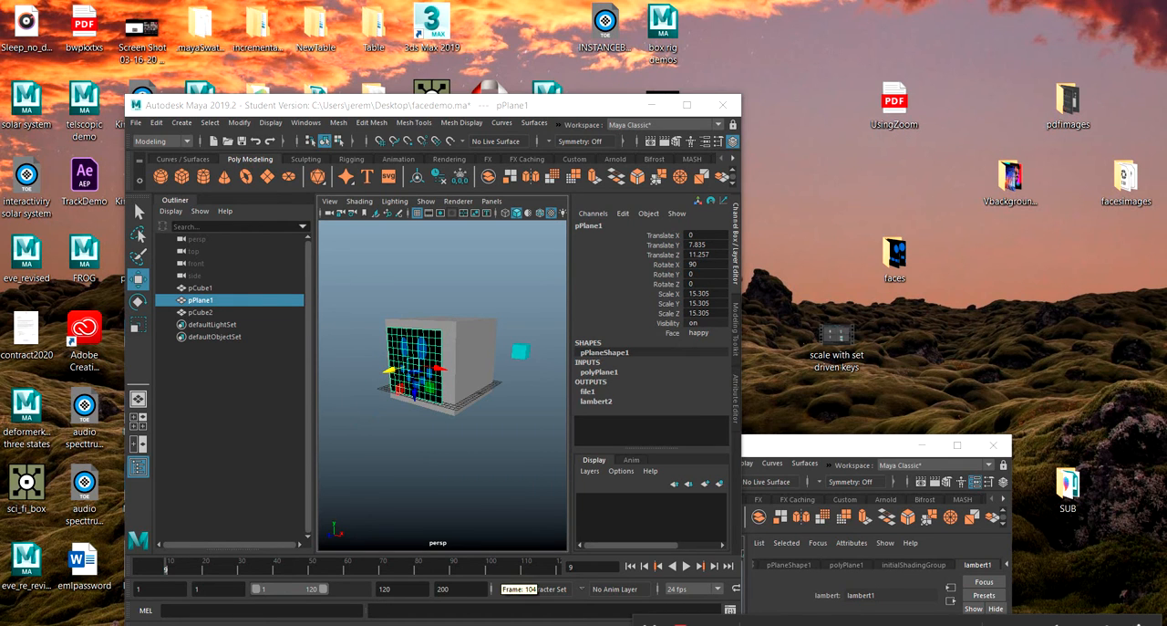
Switch to Photoshop, view the Untitled-1 face drawing full screen, and move the window off the Maya scene again.
{"action": "left_click_drag", "start_coordinate": [1166, 137], "coordinate": [500, 1]}
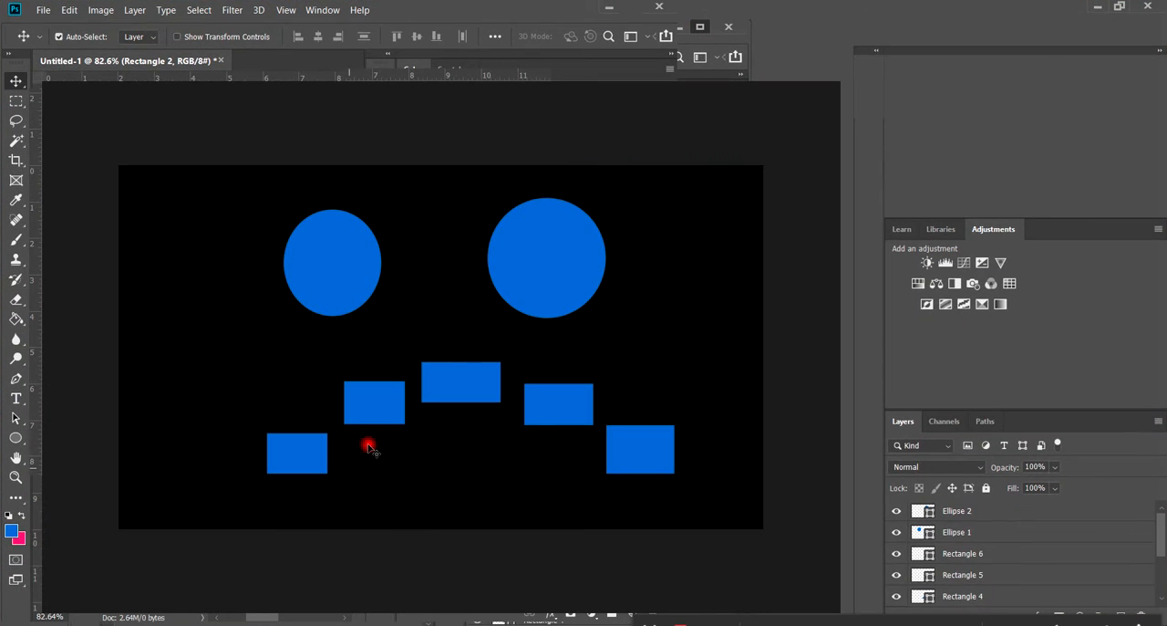
{"action": "left_click_drag", "start_coordinate": [425, 21], "coordinate": [551, 57]}
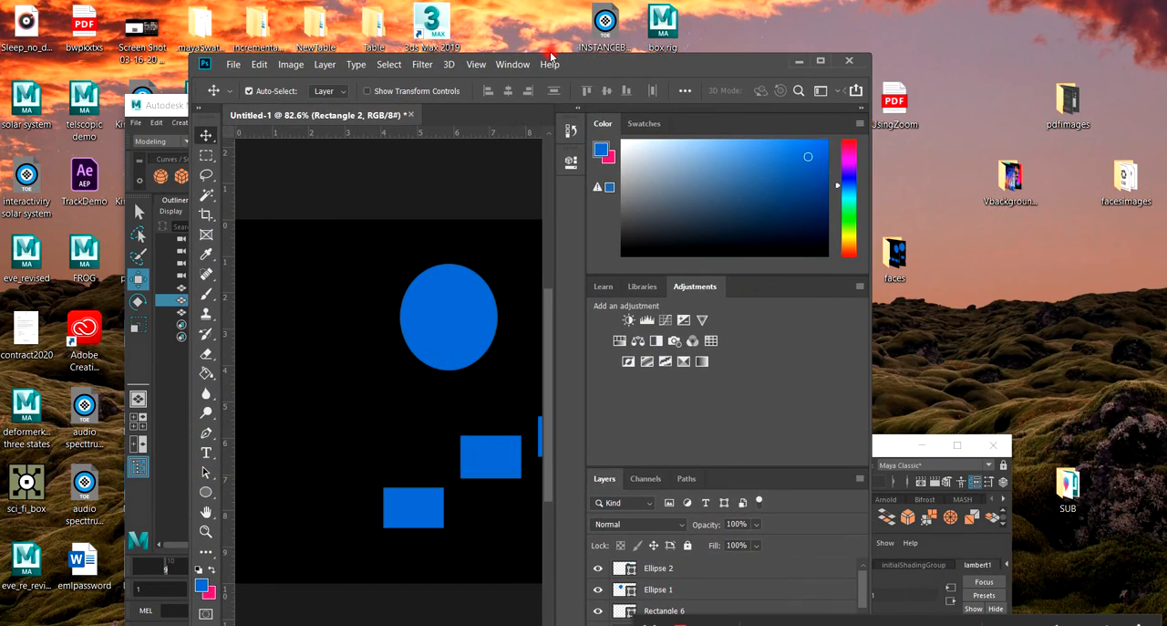
{"action": "left_click", "coordinate": [819, 61]}
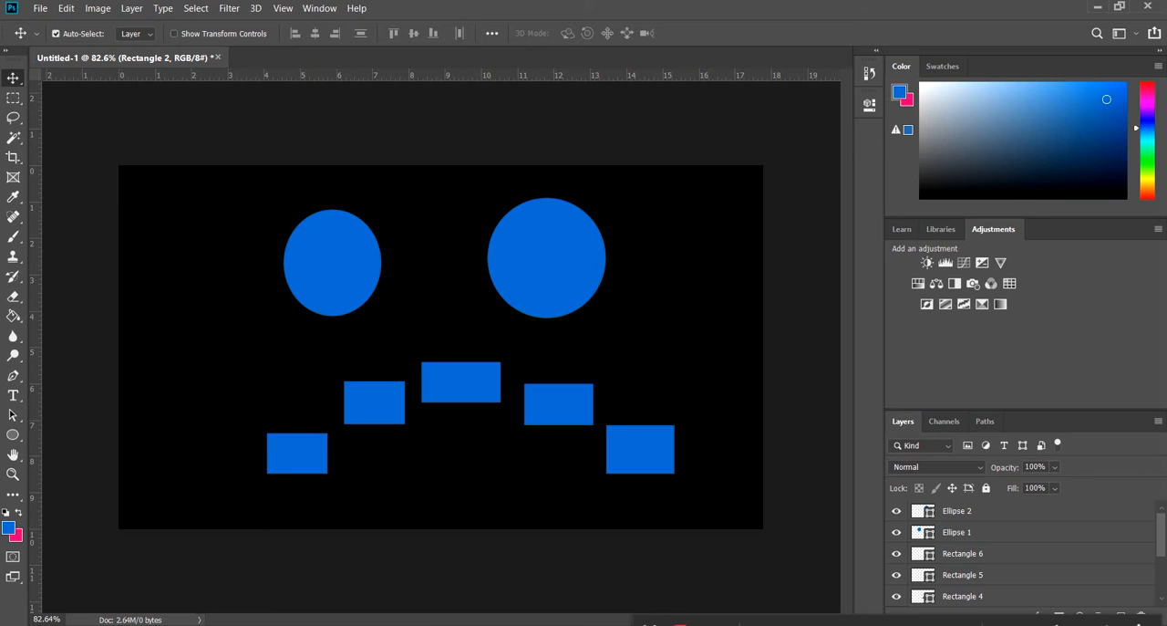
{"action": "left_click_drag", "start_coordinate": [413, 20], "coordinate": [1166, 160]}
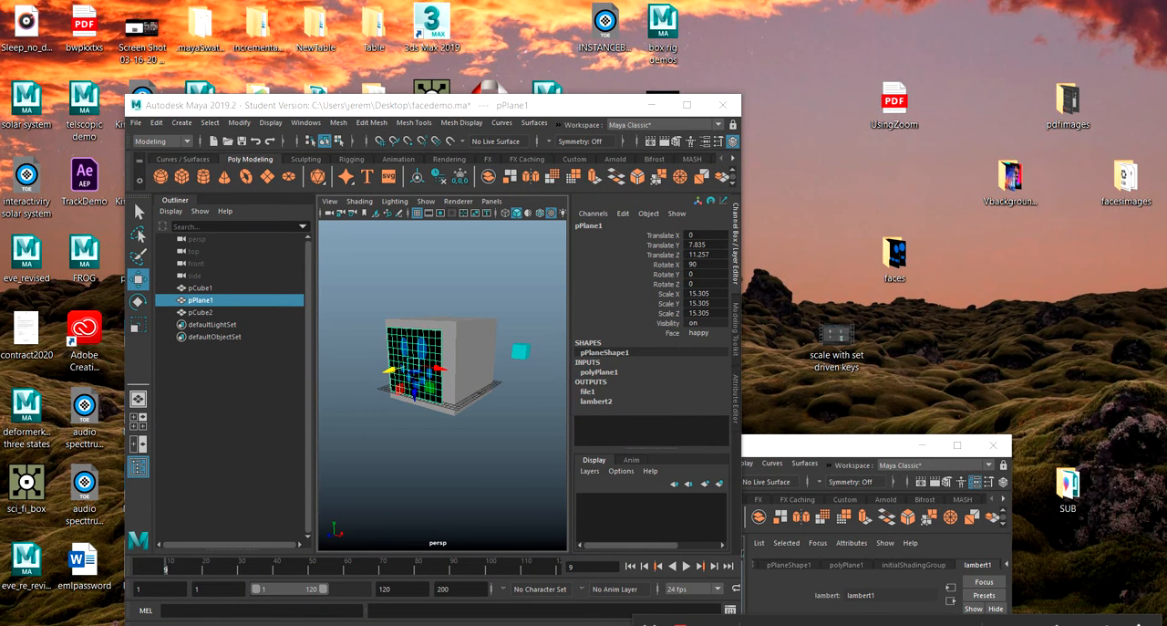
Pull the face plane far out in front of the large cube in facedemo.ma and select the cube.
{"action": "left_click", "coordinate": [488, 345]}
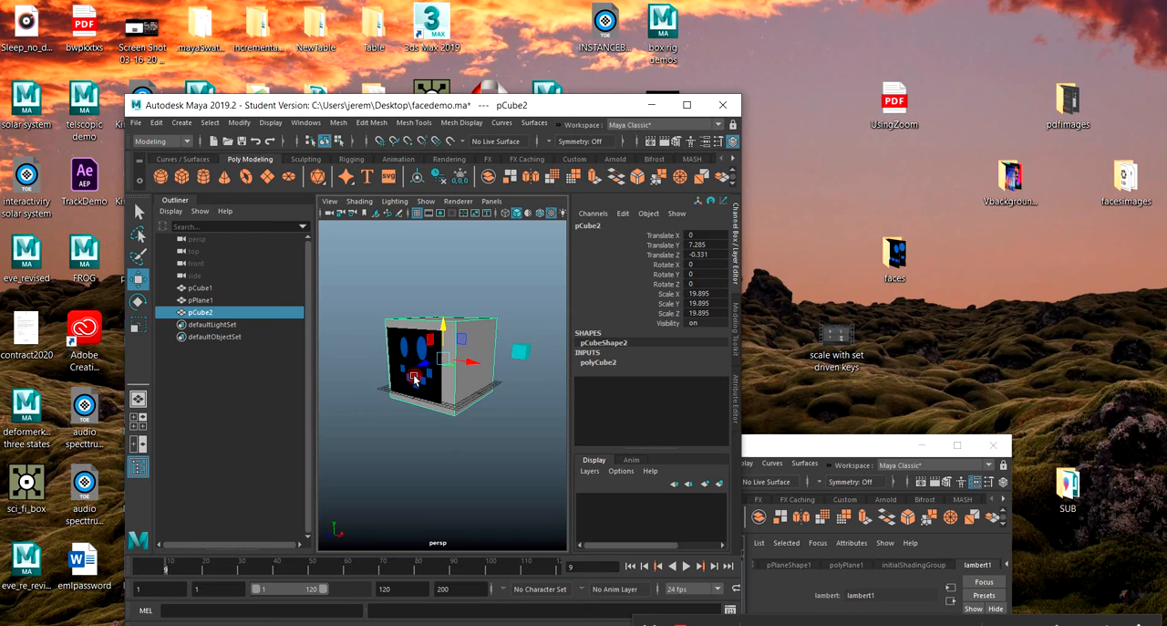
{"action": "left_click", "coordinate": [415, 379]}
{"action": "left_click_drag", "start_coordinate": [415, 378], "coordinate": [289, 438]}
{"action": "left_click", "coordinate": [412, 345]}
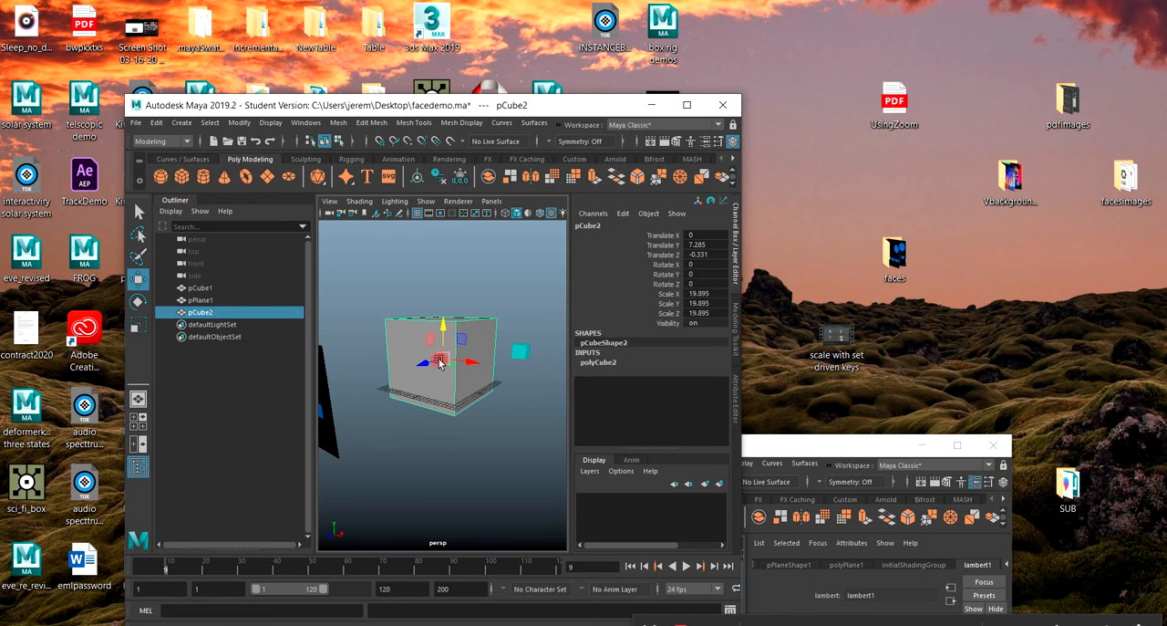
Maximize facedemo.ma and examine the cube's layout in the UV Editor beside the Photoshop face drawing, closing the editor when done.
{"action": "left_click", "coordinate": [687, 105]}
{"action": "left_click", "coordinate": [464, 22]}
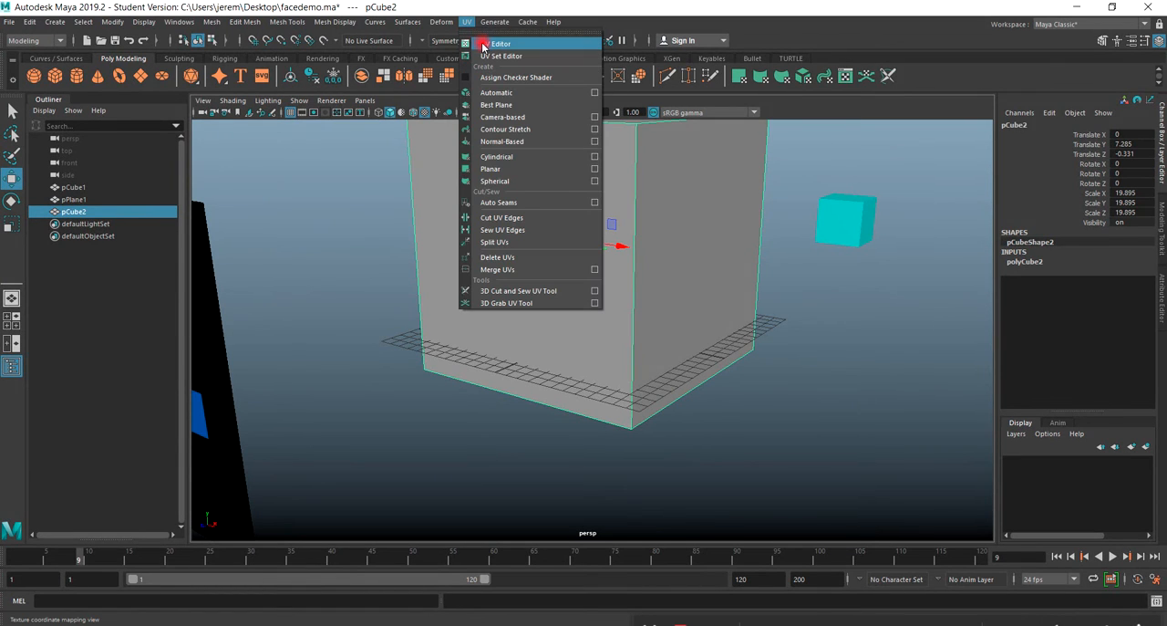
{"action": "left_click", "coordinate": [492, 44]}
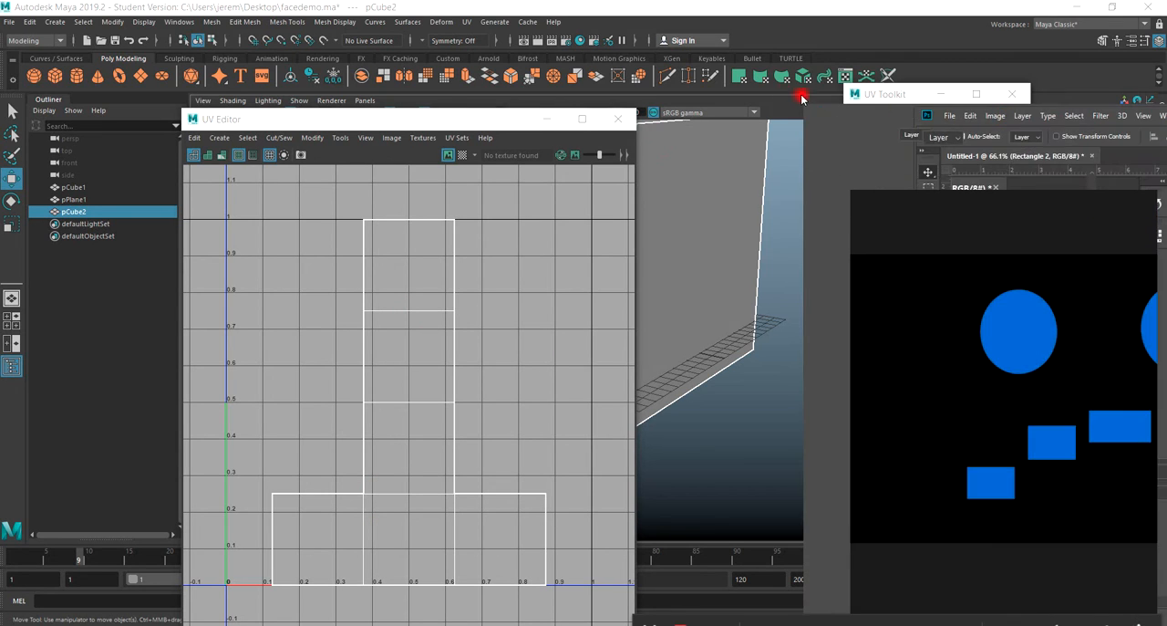
{"action": "left_click_drag", "start_coordinate": [1166, 94], "coordinate": [509, 62]}
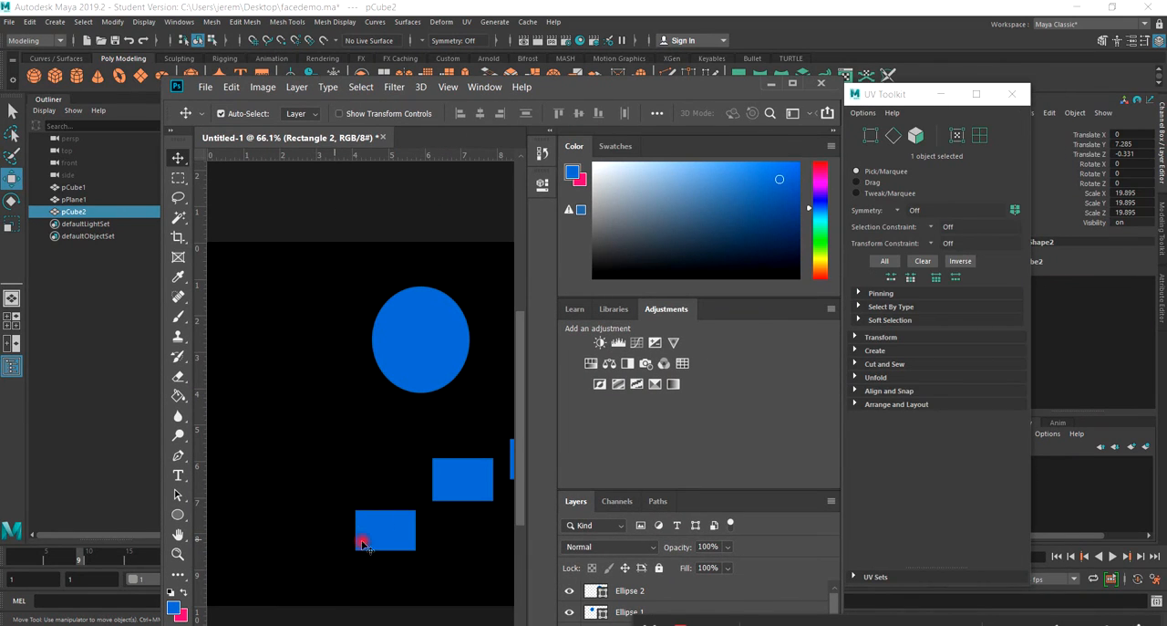
{"action": "left_click_drag", "start_coordinate": [614, 91], "coordinate": [1166, 174]}
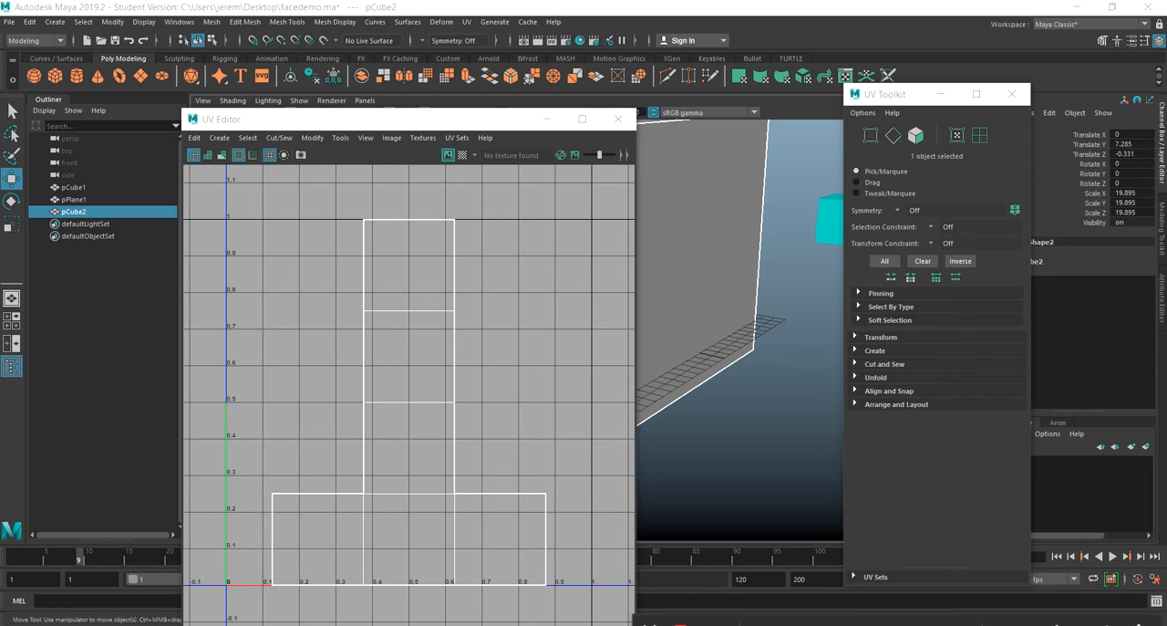
{"action": "left_click", "coordinate": [618, 118]}
{"action": "scroll", "coordinate": [461, 361], "scroll_direction": "down", "scroll_amount": 3}
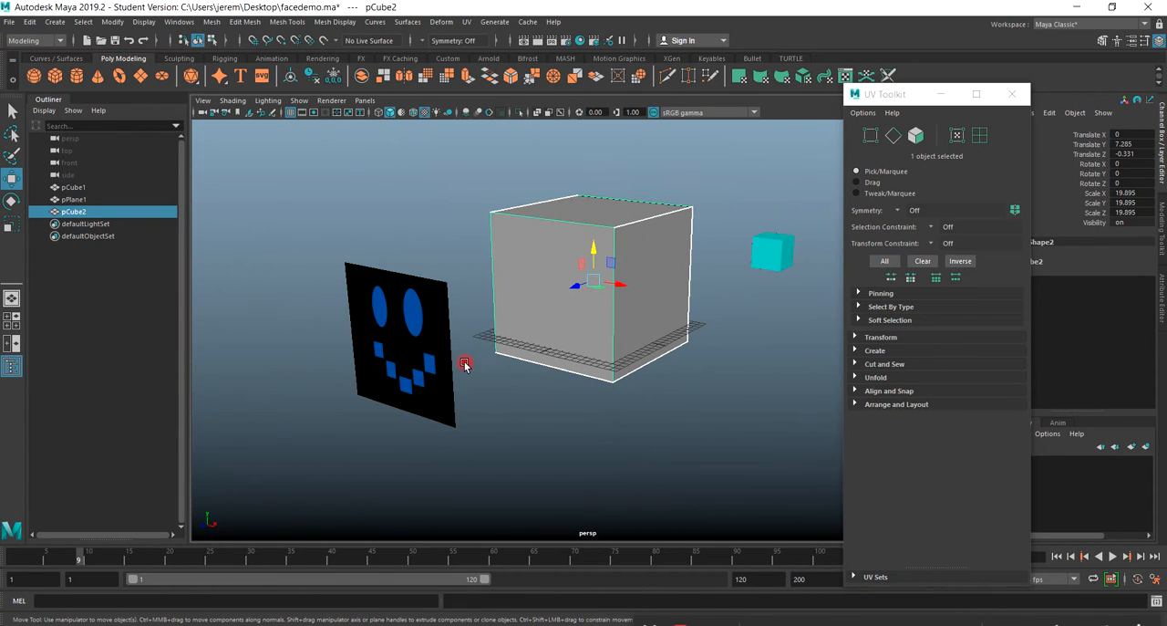
Put the facedemo.ma window away and bring the untitled scene back into view full screen.
{"action": "left_click_drag", "start_coordinate": [605, 7], "coordinate": [700, 76]}
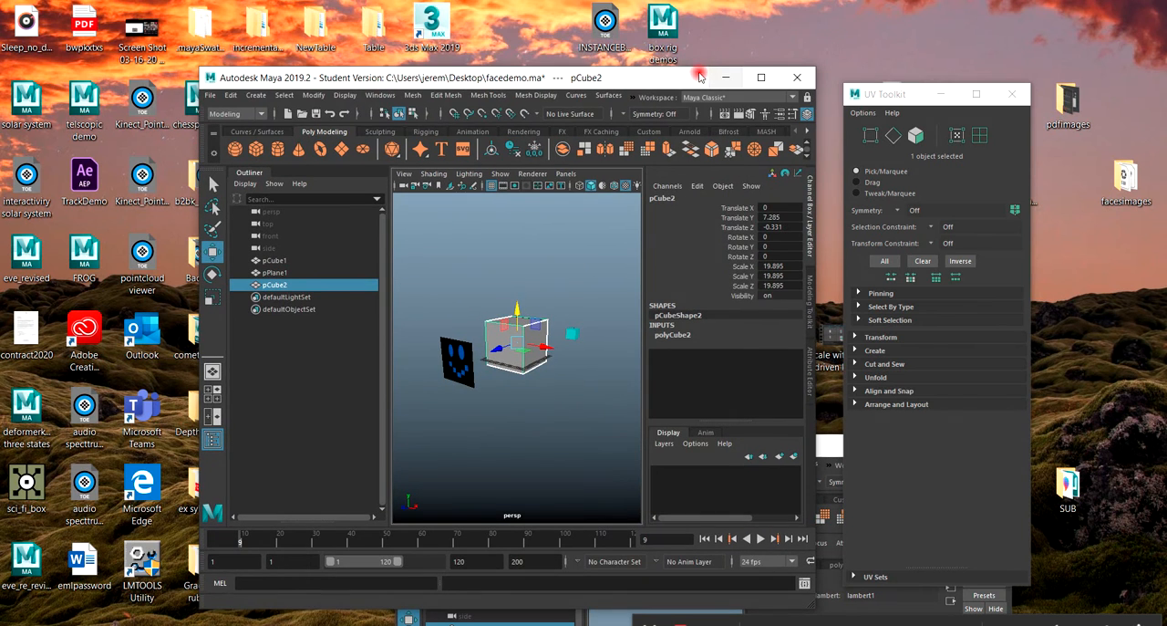
{"action": "left_click", "coordinate": [717, 77]}
{"action": "left_click_drag", "start_coordinate": [670, 438], "coordinate": [437, 55]}
{"action": "left_click", "coordinate": [725, 63]}
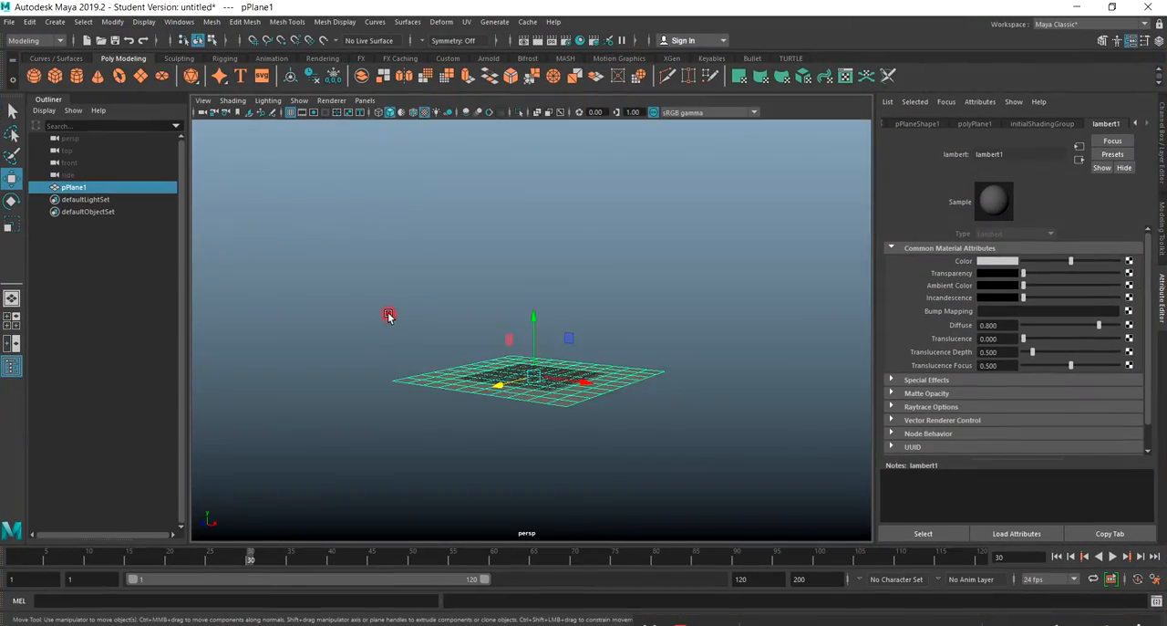
Stand the plane upright by rotating it and setting its Rotate X to 90.
{"action": "left_click", "coordinate": [11, 205]}
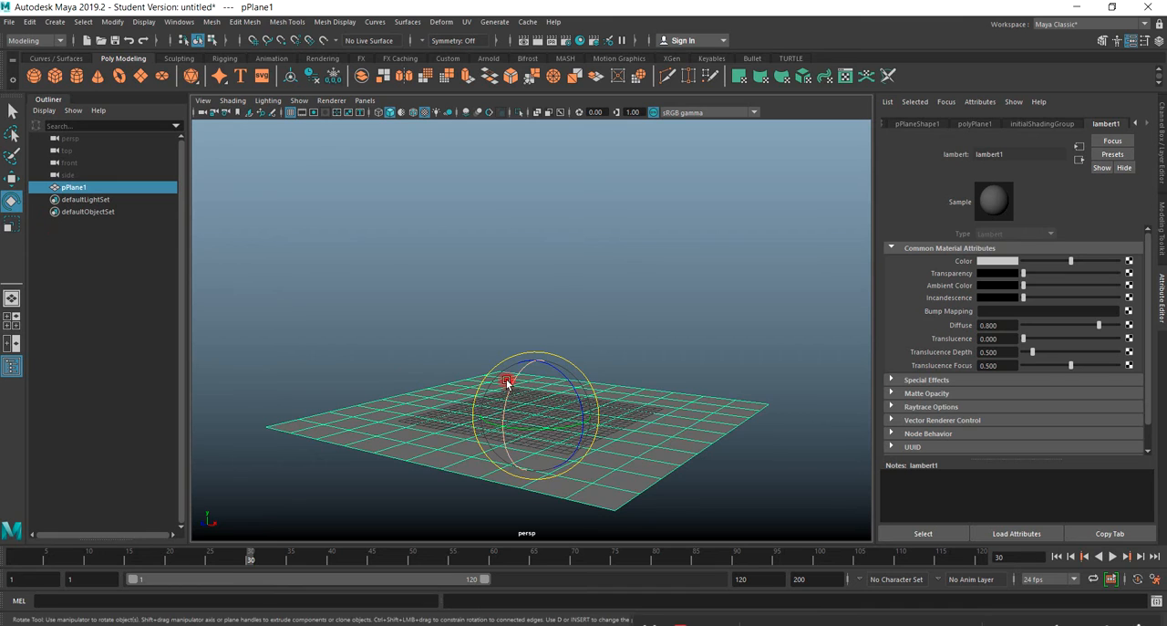
{"action": "left_click_drag", "start_coordinate": [508, 383], "coordinate": [485, 458]}
{"action": "left_click", "coordinate": [1163, 164]}
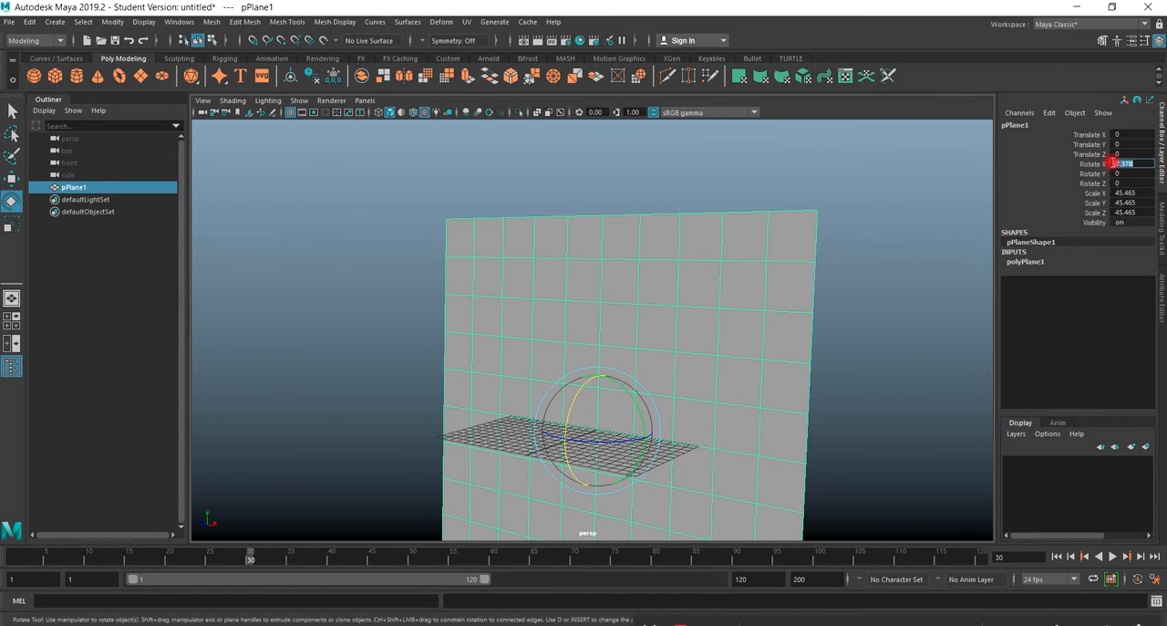
{"action": "key", "text": "Return"}
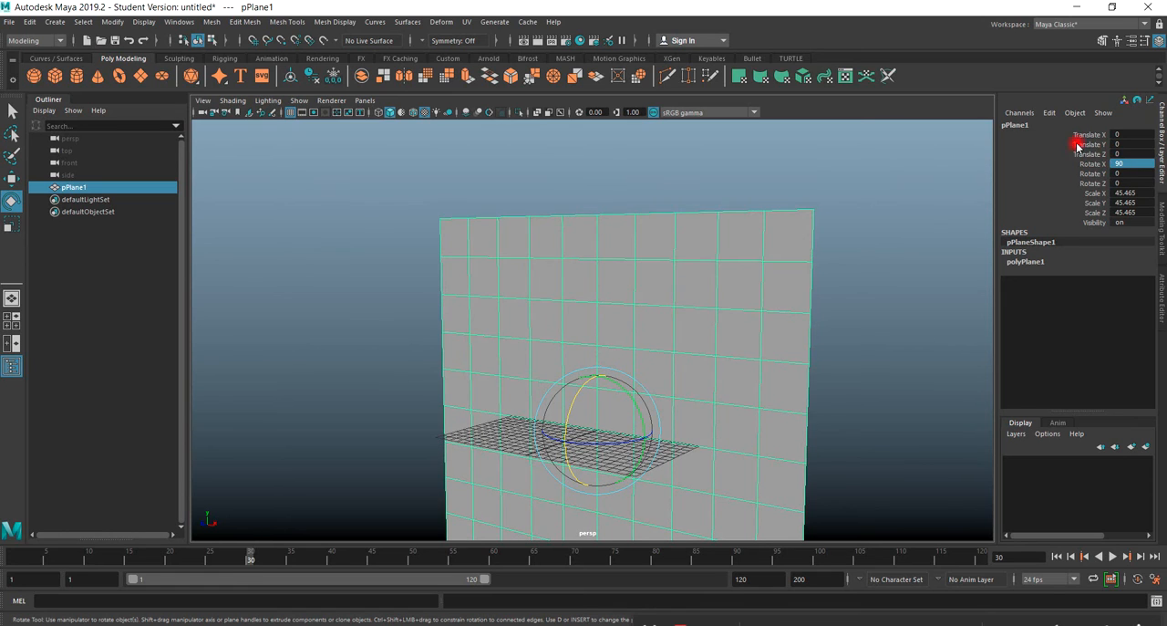
Raise the upright plane above the grid to a Translate Y of about 12.54.
{"action": "scroll", "coordinate": [485, 438], "scroll_direction": "down", "scroll_amount": 3}
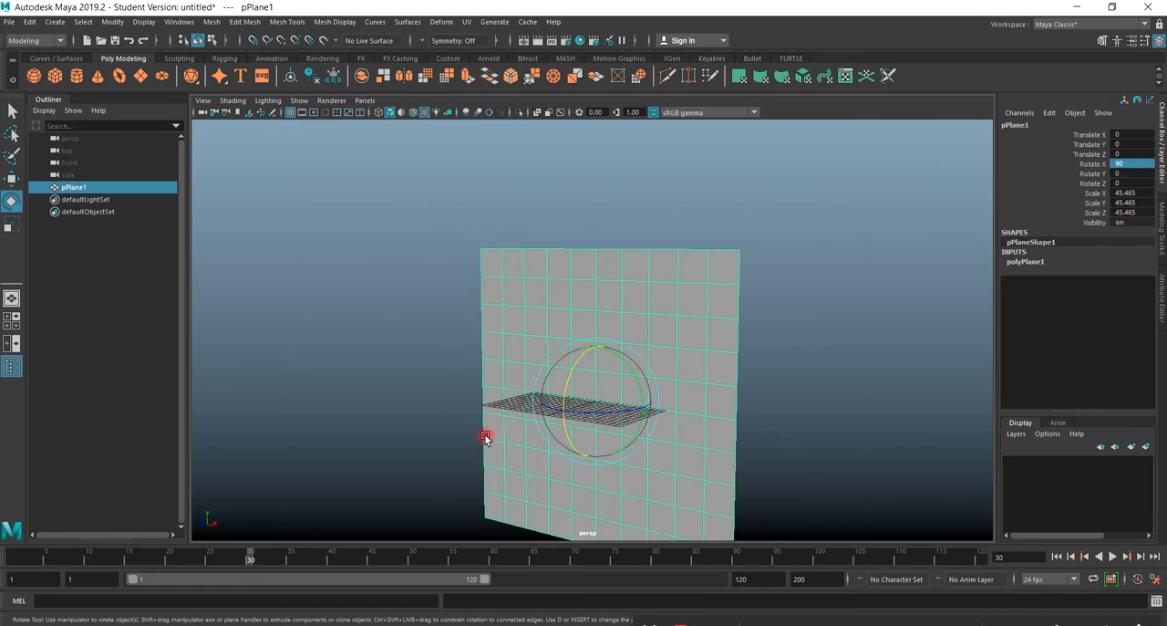
{"action": "left_click", "coordinate": [18, 186]}
{"action": "left_click_drag", "start_coordinate": [594, 449], "coordinate": [593, 374]}
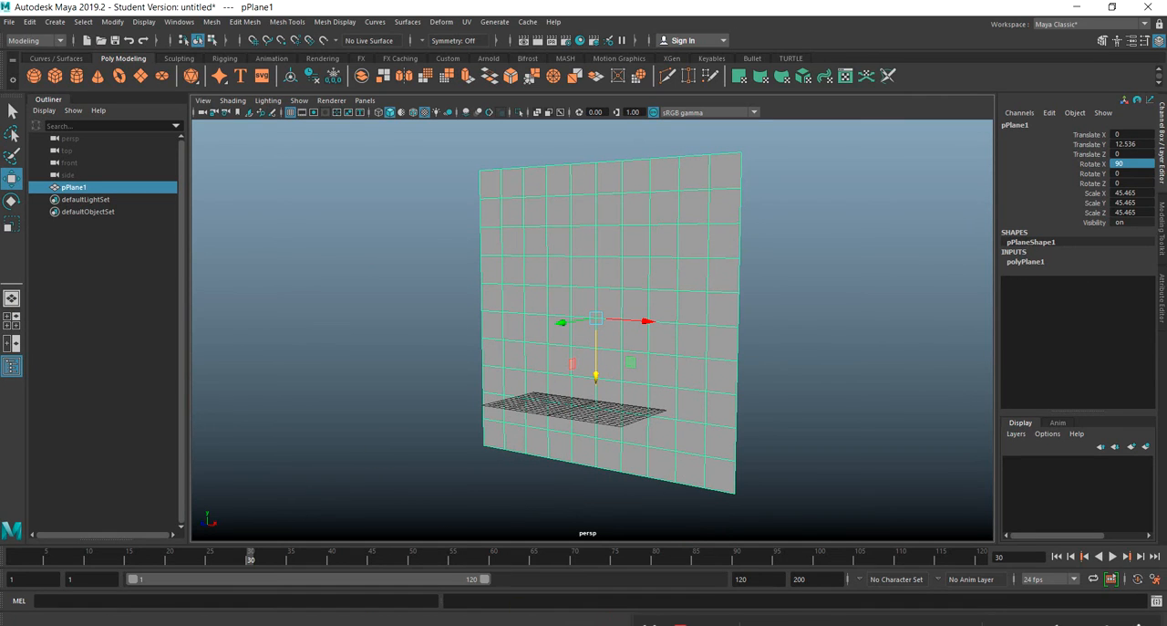
Switch to Photoshop and show the Untitled-1 face drawing full screen, keeping the layer list uncovered.
{"action": "left_click_drag", "start_coordinate": [821, 623], "coordinate": [772, 558]}
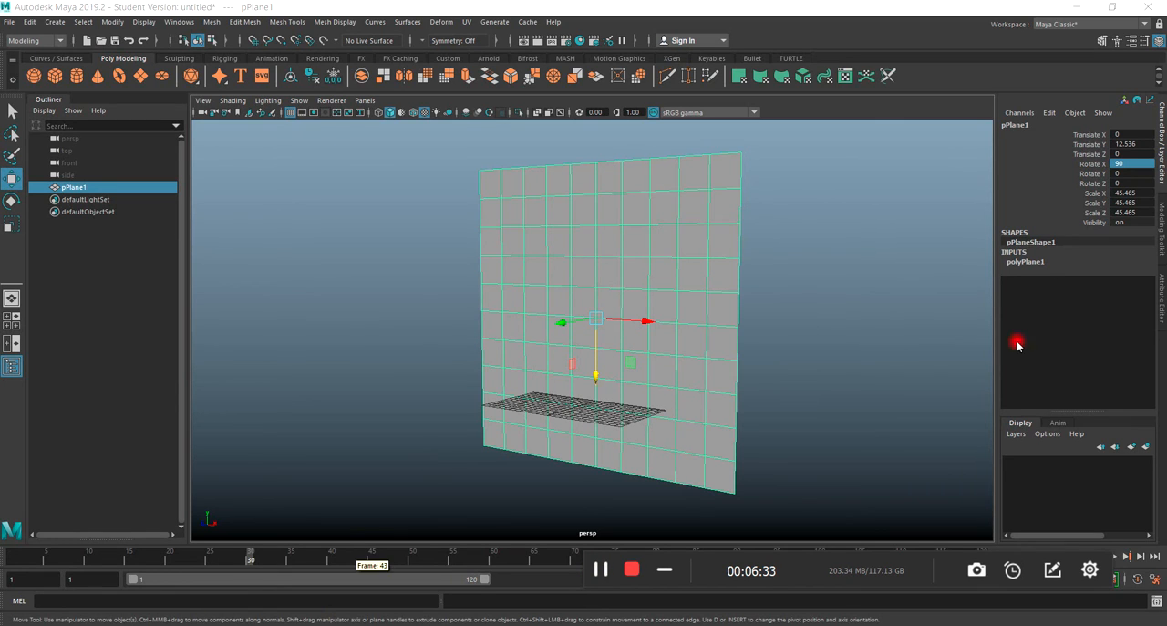
{"action": "left_click_drag", "start_coordinate": [1166, 137], "coordinate": [453, 62]}
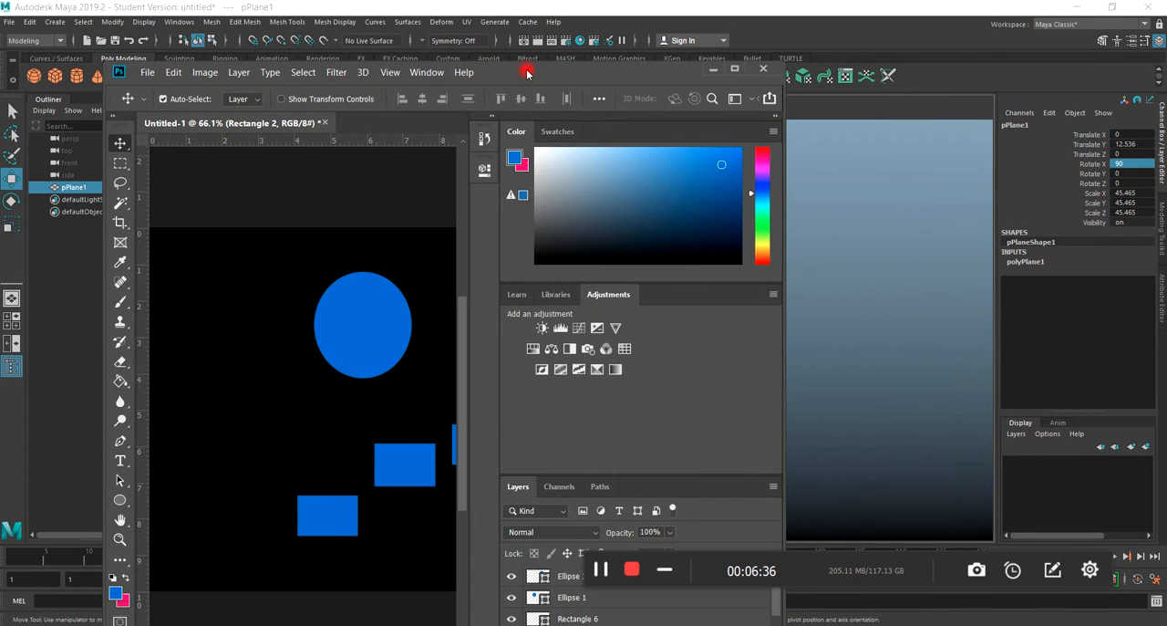
{"action": "left_click", "coordinate": [737, 72]}
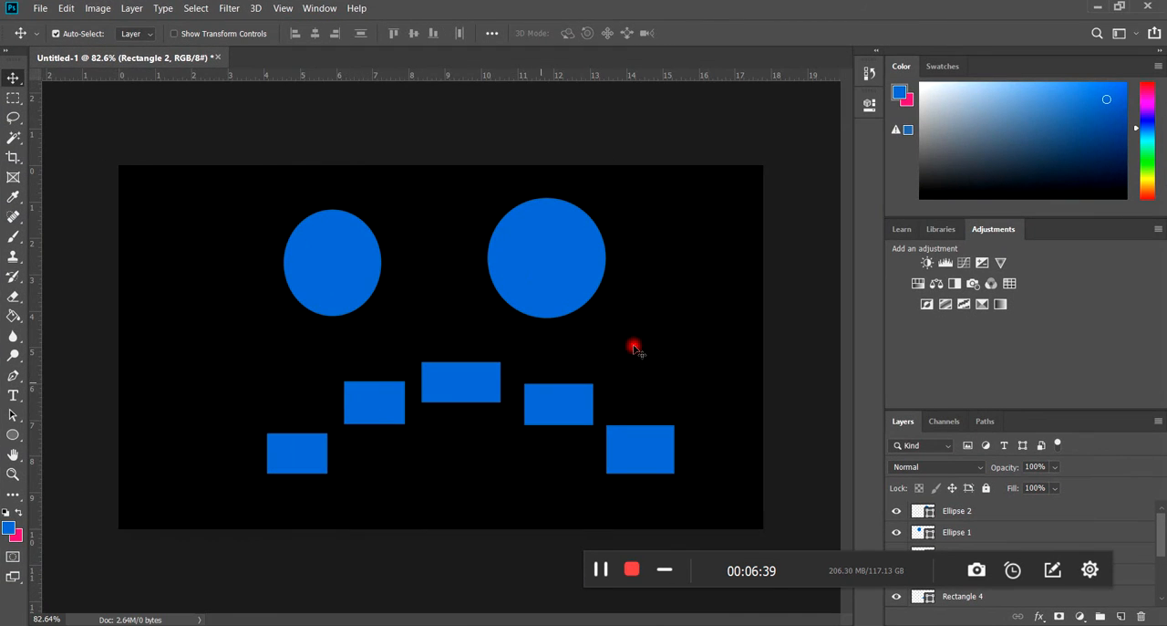
{"action": "left_click_drag", "start_coordinate": [805, 566], "coordinate": [575, 568]}
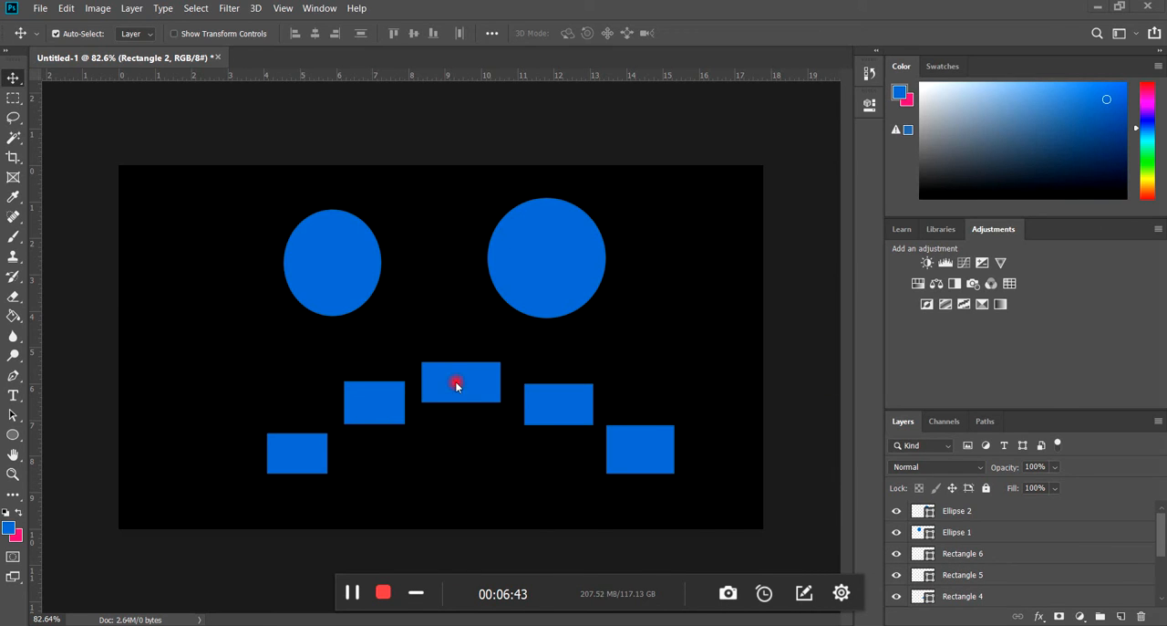
Flatten the face's mouth by moving its raised rectangles down into one level row with the outer ones.
{"action": "left_click_drag", "start_coordinate": [463, 386], "coordinate": [456, 459]}
{"action": "left_click_drag", "start_coordinate": [549, 417], "coordinate": [524, 471]}
{"action": "left_click_drag", "start_coordinate": [380, 417], "coordinate": [386, 459]}
{"action": "left_click_drag", "start_coordinate": [636, 453], "coordinate": [643, 453]}
{"action": "left_click_drag", "start_coordinate": [538, 460], "coordinate": [550, 462]}
Curve the mouth into a smile by raising the two rectangles on each side above the middle one.
{"action": "left_click_drag", "start_coordinate": [653, 462], "coordinate": [653, 401]}
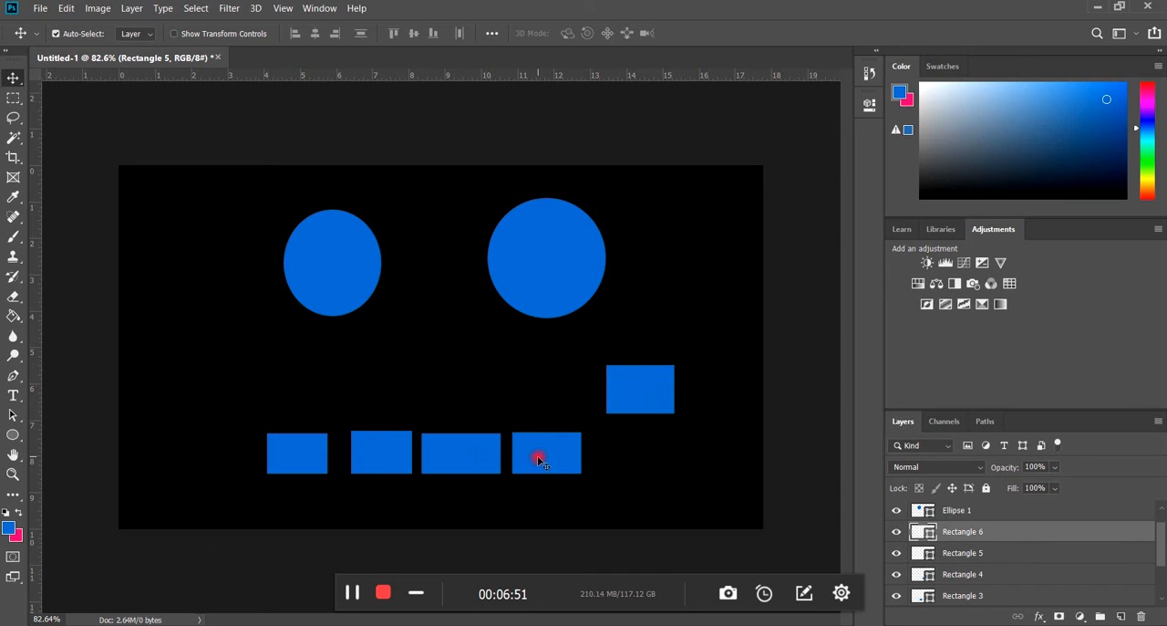
{"action": "left_click_drag", "start_coordinate": [537, 459], "coordinate": [543, 427]}
{"action": "left_click", "coordinate": [387, 448]}
{"action": "left_click_drag", "start_coordinate": [387, 447], "coordinate": [382, 429]}
{"action": "left_click_drag", "start_coordinate": [300, 453], "coordinate": [283, 410]}
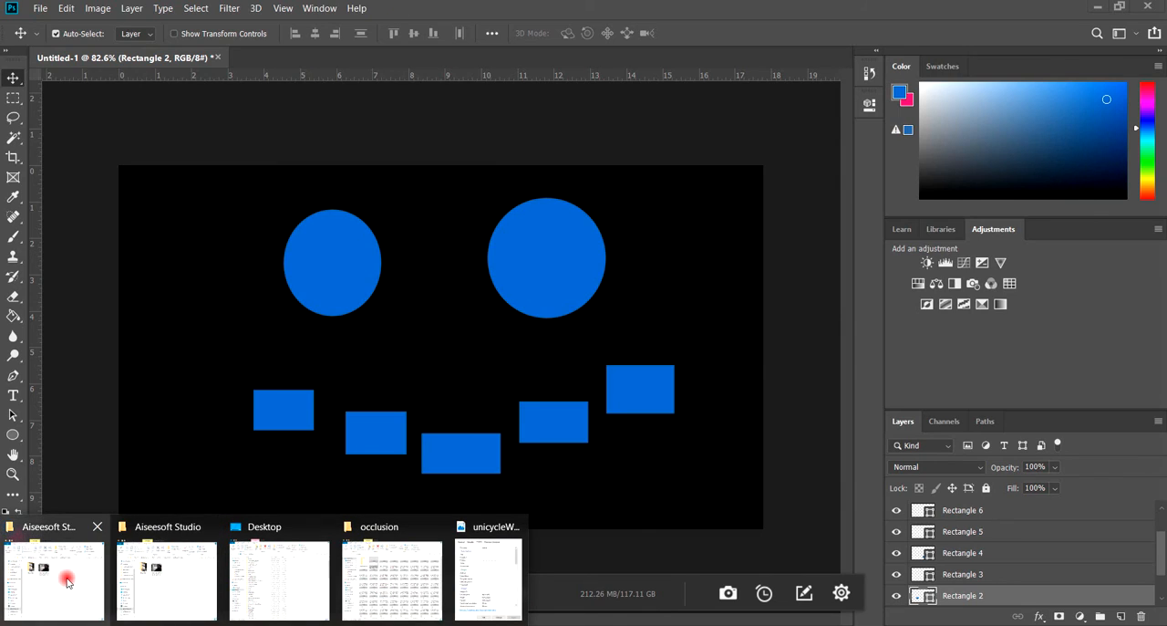
Move the Photoshop window down out of the way and shrink the untitled Maya scene's window.
{"action": "mouse_move", "coordinate": [67, 582]}
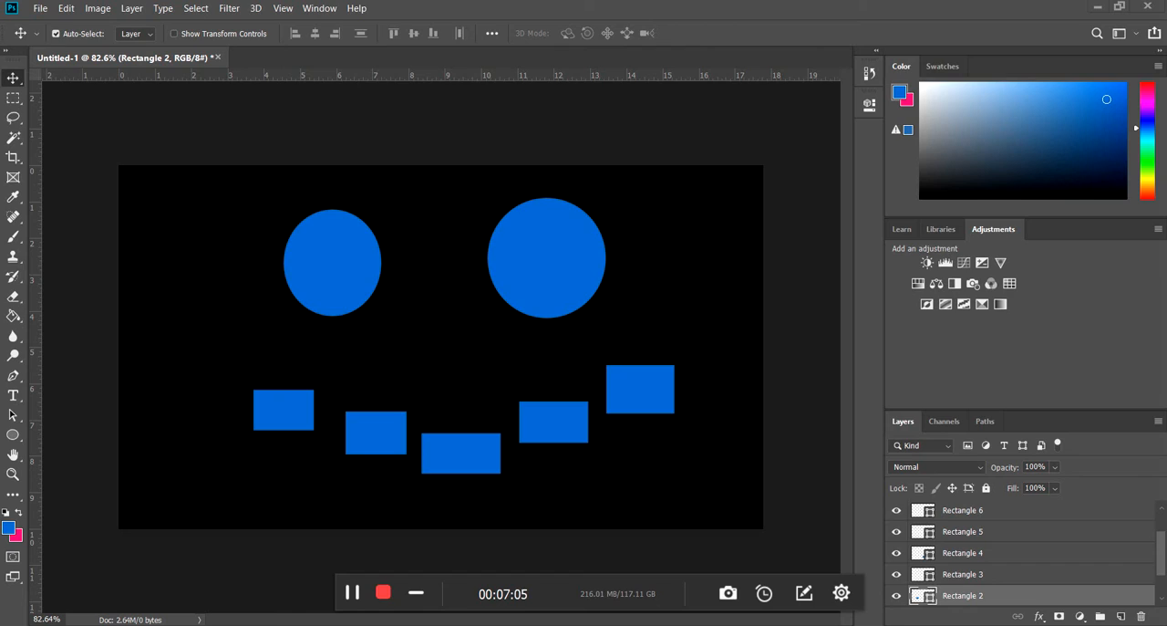
{"action": "left_click_drag", "start_coordinate": [889, 43], "coordinate": [417, 349]}
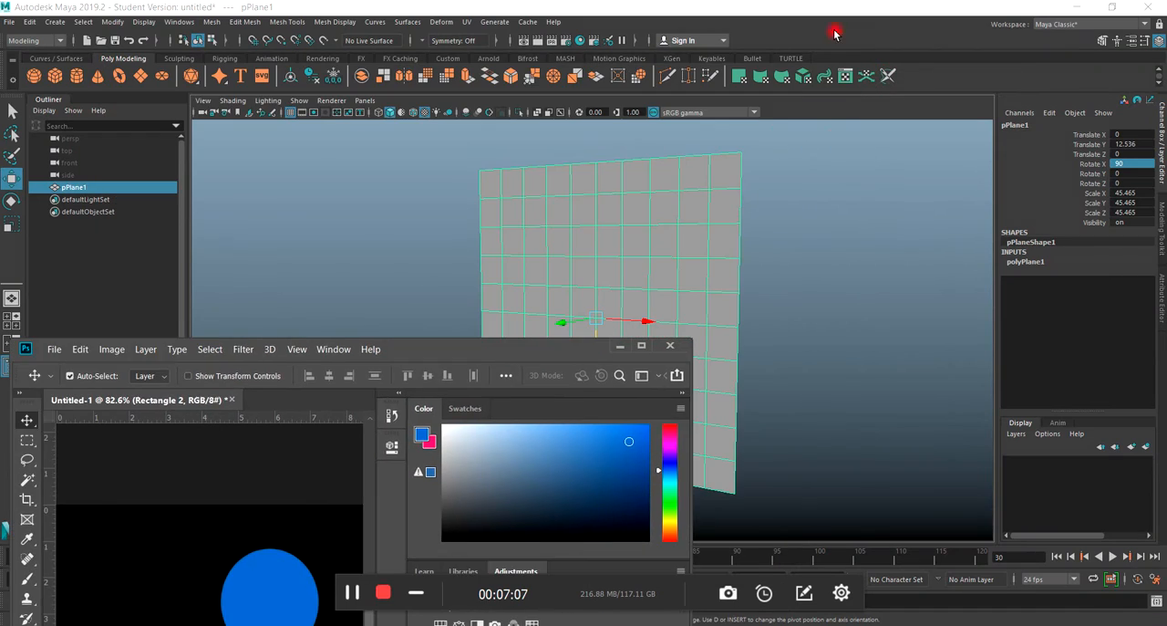
{"action": "left_click_drag", "start_coordinate": [821, 12], "coordinate": [443, 174]}
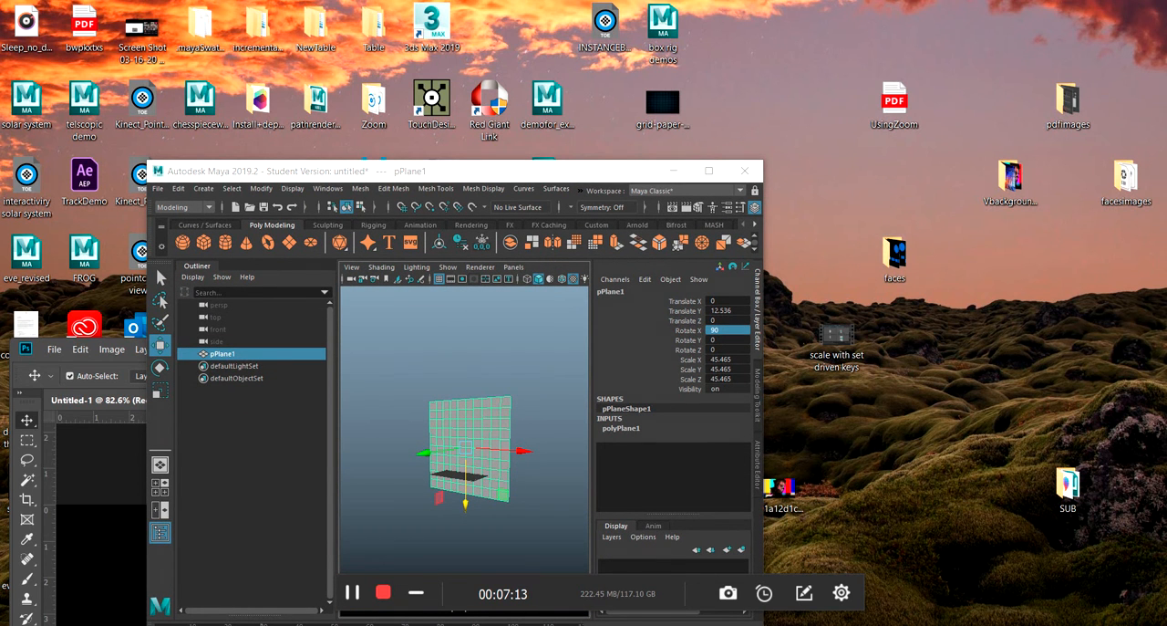
Show the faces folder full screen and examine the numbering of the face.0001, face.0002 and face.0003 images.
{"action": "left_click_drag", "start_coordinate": [1166, 114], "coordinate": [689, 30]}
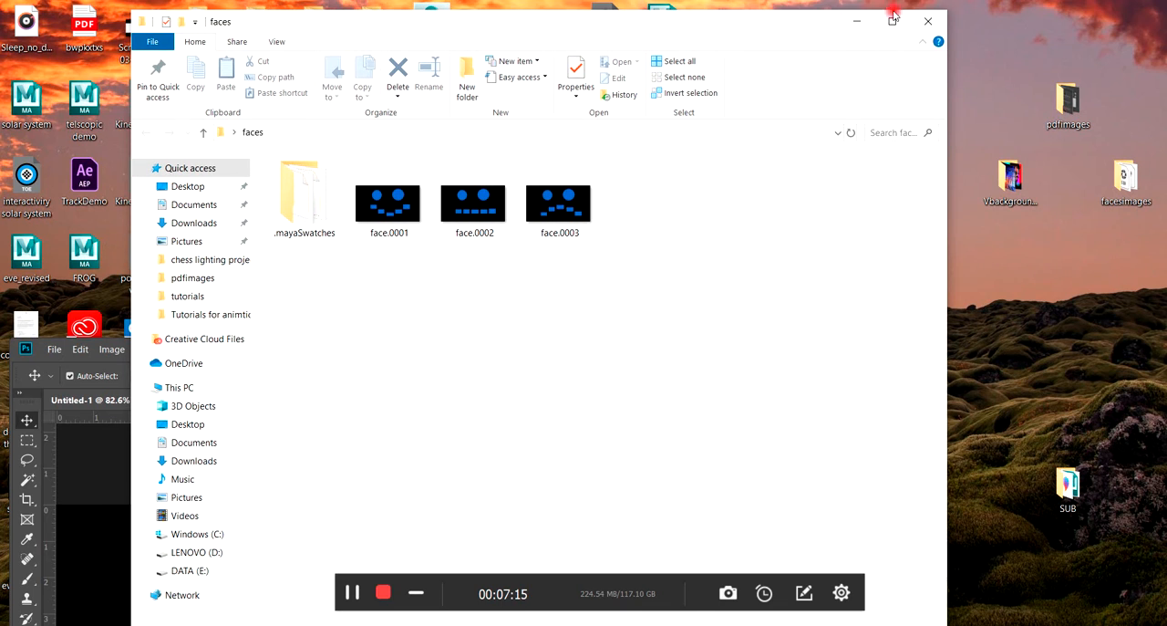
{"action": "left_click", "coordinate": [892, 18]}
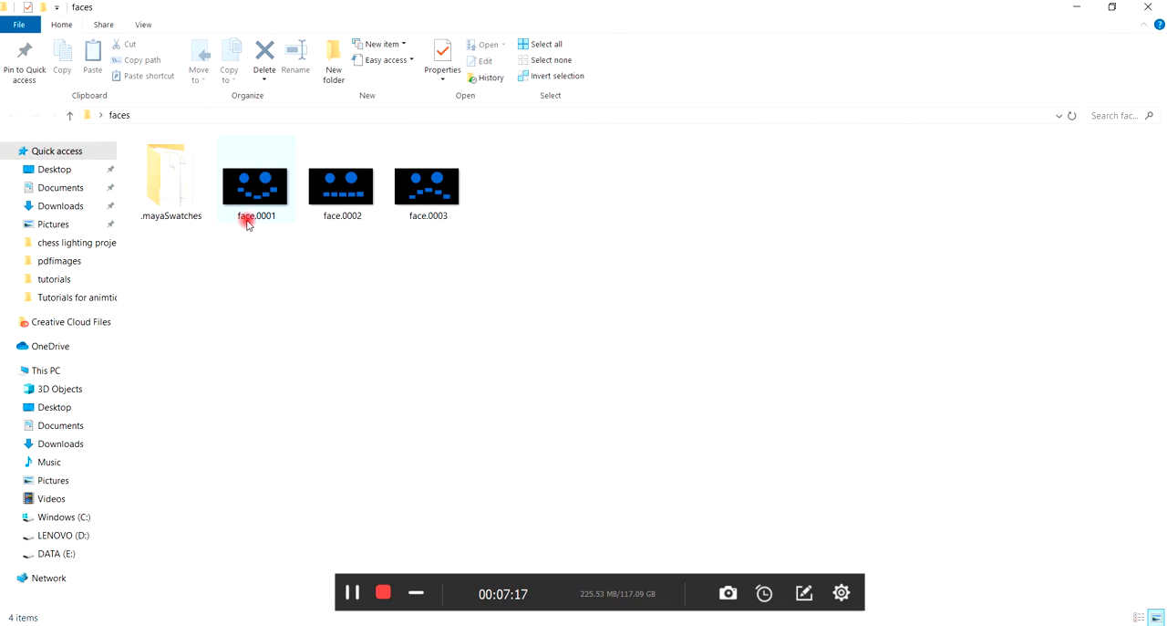
{"action": "mouse_move", "coordinate": [253, 225]}
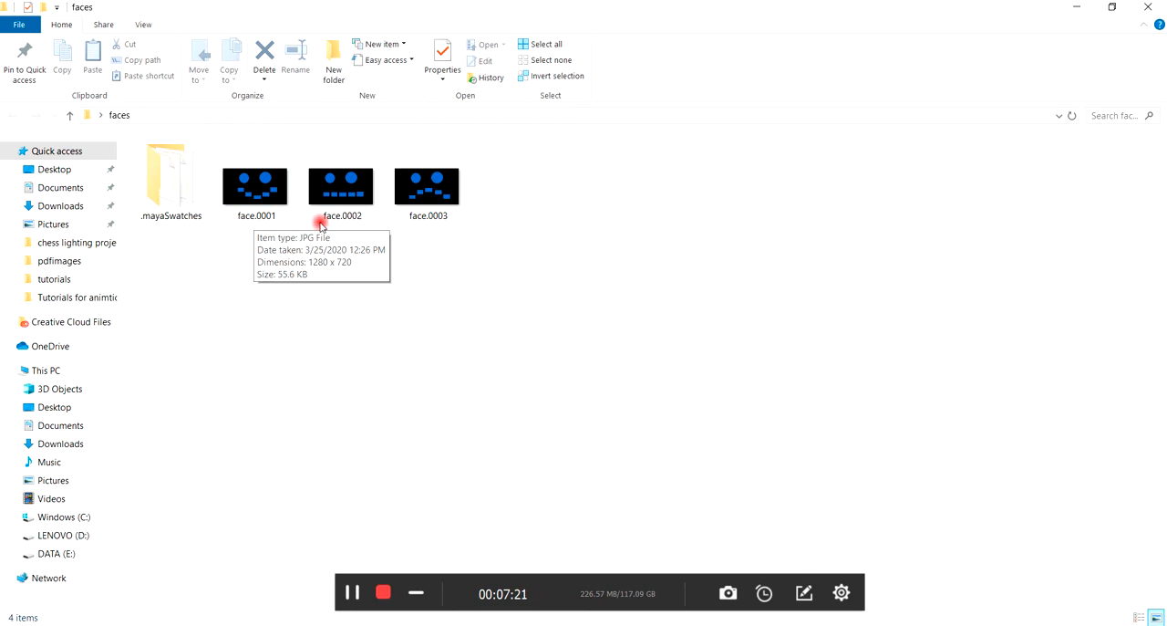
{"action": "mouse_move", "coordinate": [351, 216]}
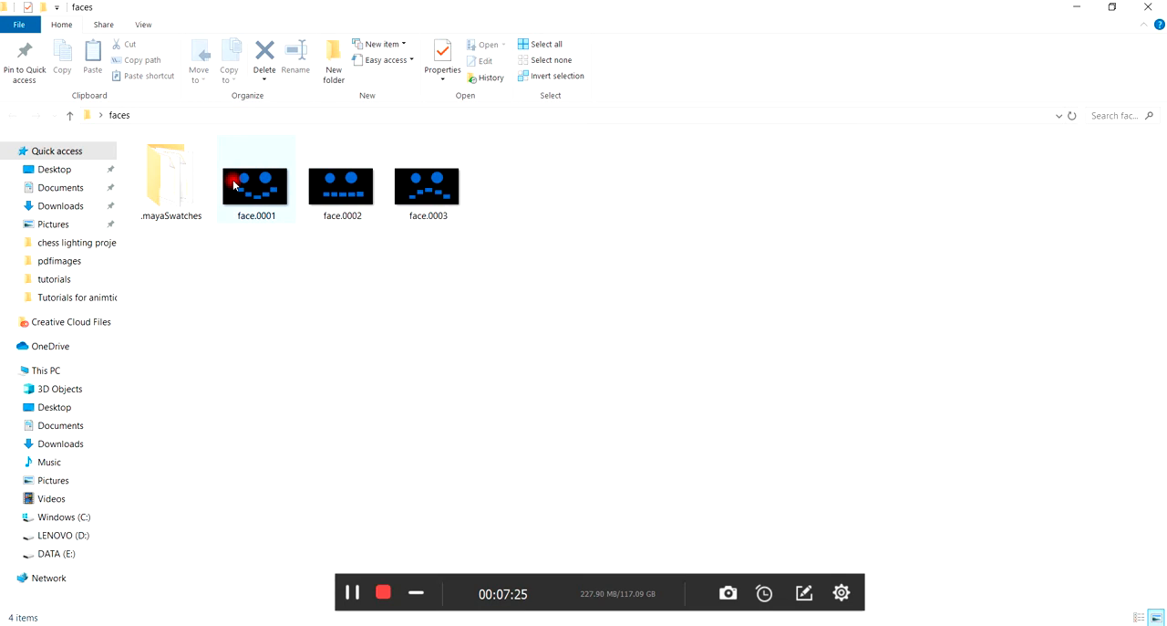
{"action": "mouse_move", "coordinate": [271, 190]}
Move the faces folder aside, maximize the untitled Maya scene and assign a new Lambert material to the plane.
{"action": "left_click_drag", "start_coordinate": [282, 7], "coordinate": [372, 39]}
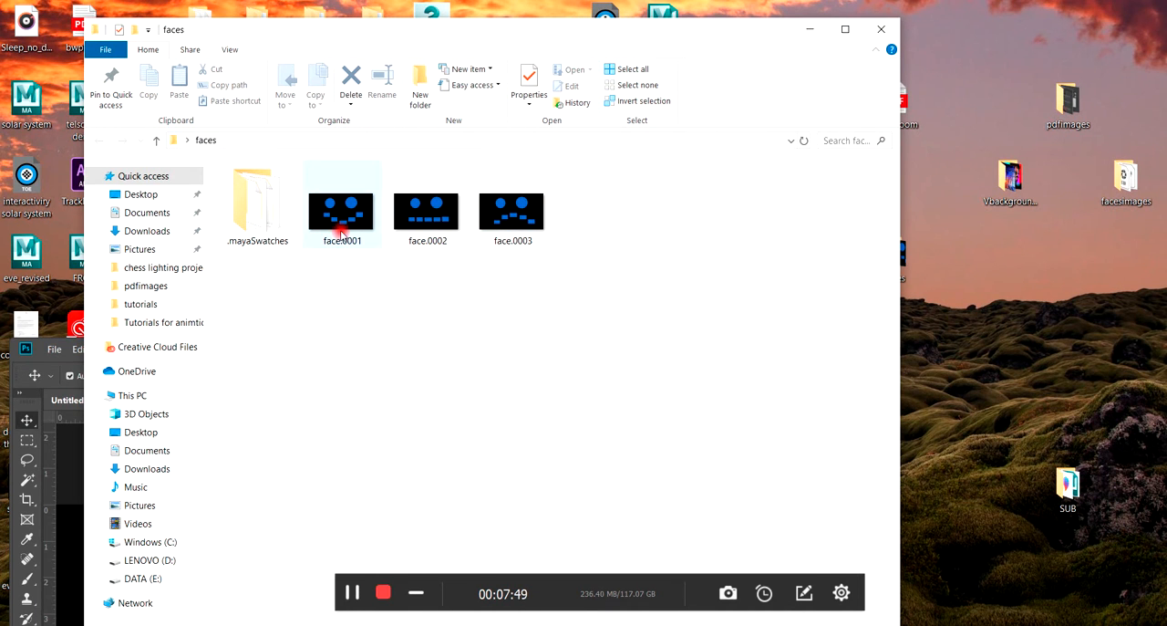
{"action": "left_click_drag", "start_coordinate": [350, 34], "coordinate": [1166, 143]}
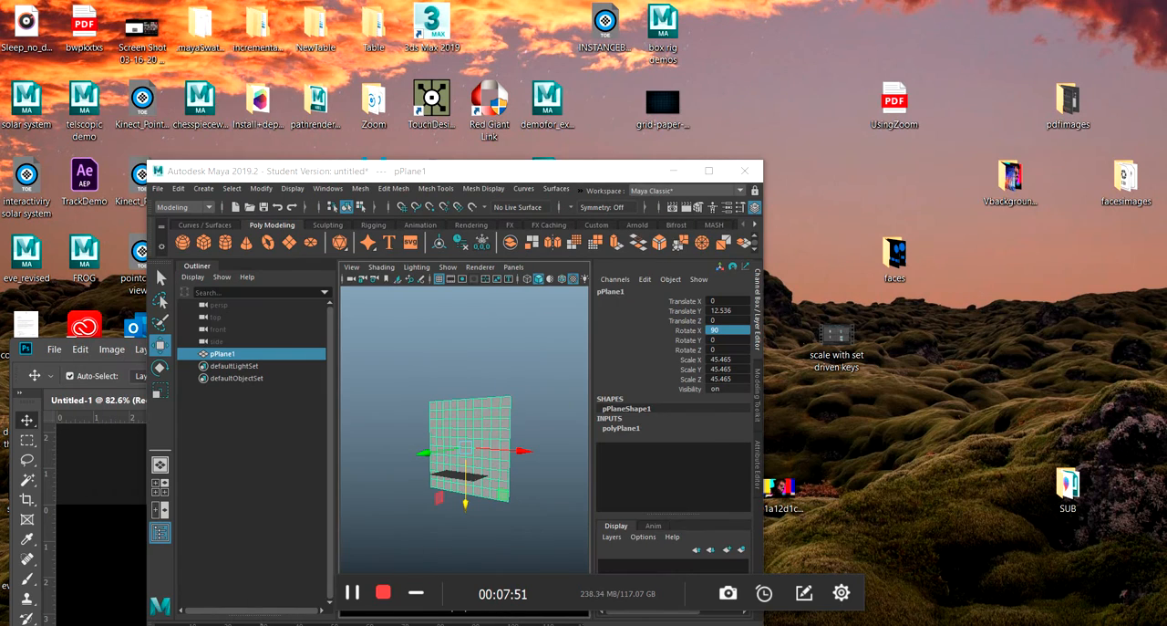
{"action": "left_click", "coordinate": [709, 170]}
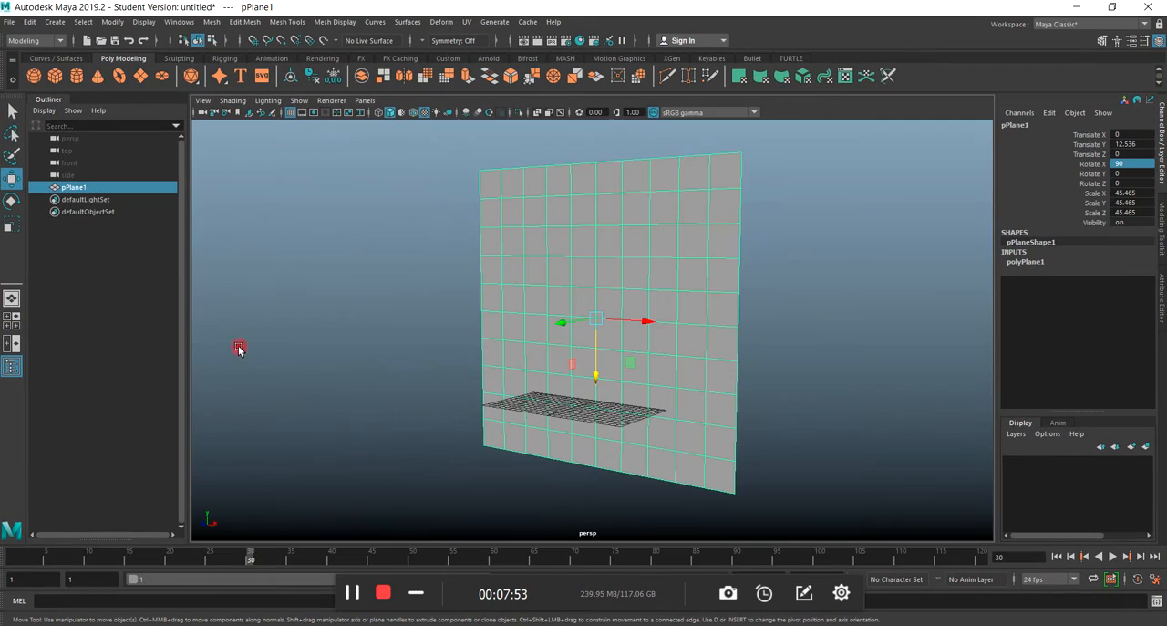
{"action": "right_click_drag", "start_coordinate": [594, 270], "coordinate": [587, 566]}
{"action": "left_click", "coordinate": [483, 295]}
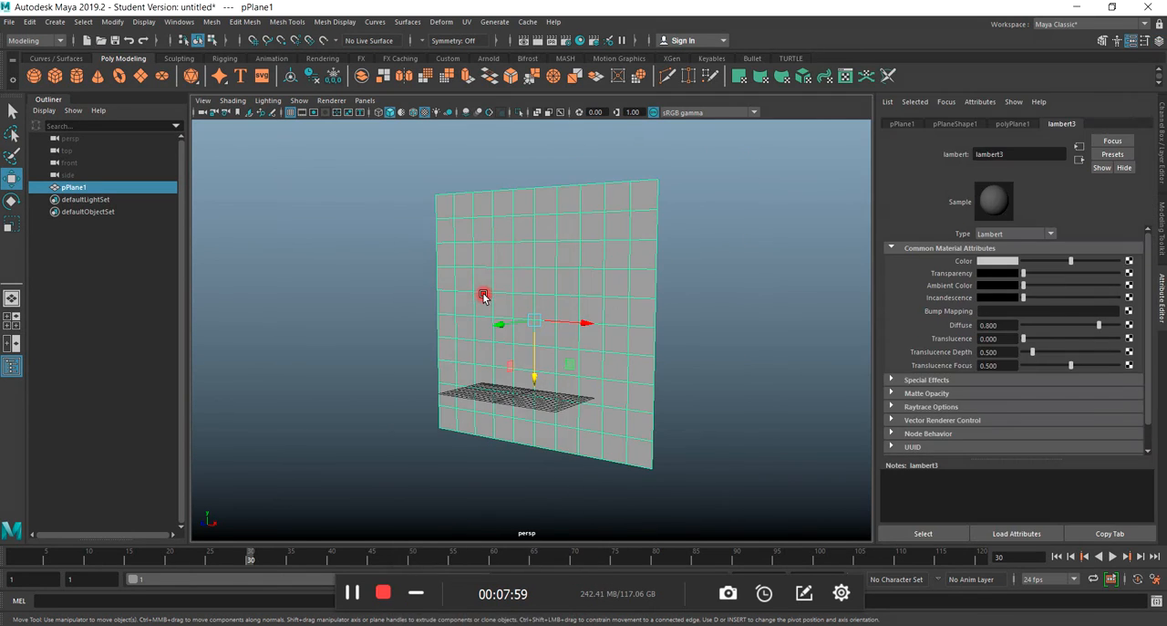
Connect a File texture to the Color of the plane's lambert3 material.
{"action": "left_click", "coordinate": [1129, 261]}
{"action": "left_click_drag", "start_coordinate": [467, 222], "coordinate": [307, 135]}
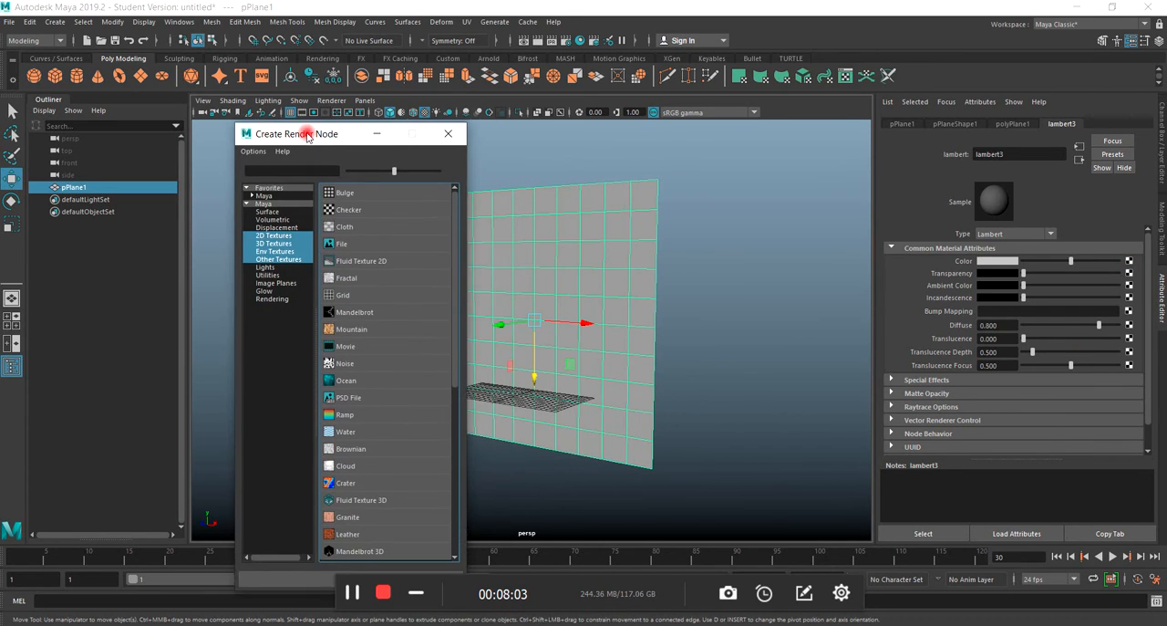
{"action": "left_click", "coordinate": [341, 243]}
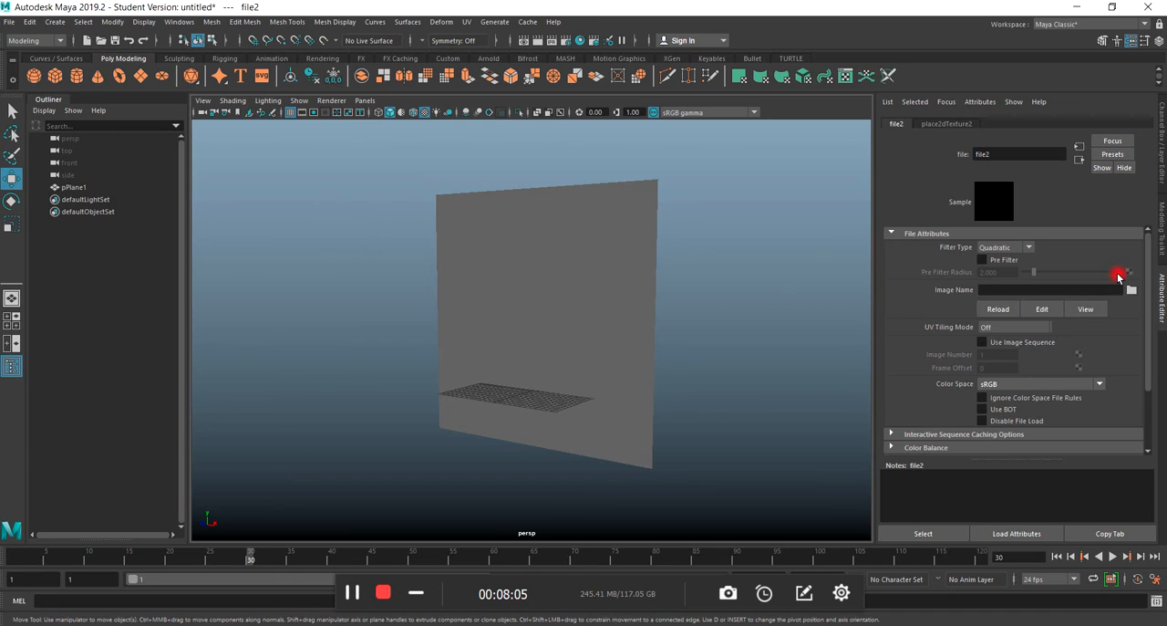
Load face.0001.jpg from the Desktop's faces folder as the file texture's image.
{"action": "left_click", "coordinate": [1133, 290]}
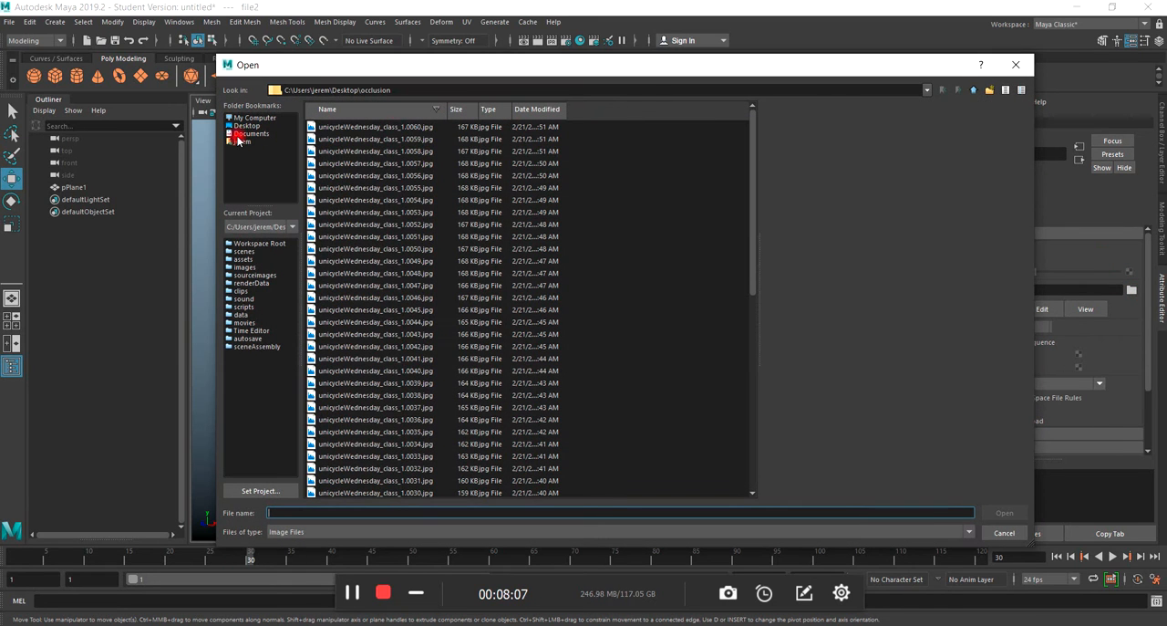
{"action": "left_click", "coordinate": [242, 126]}
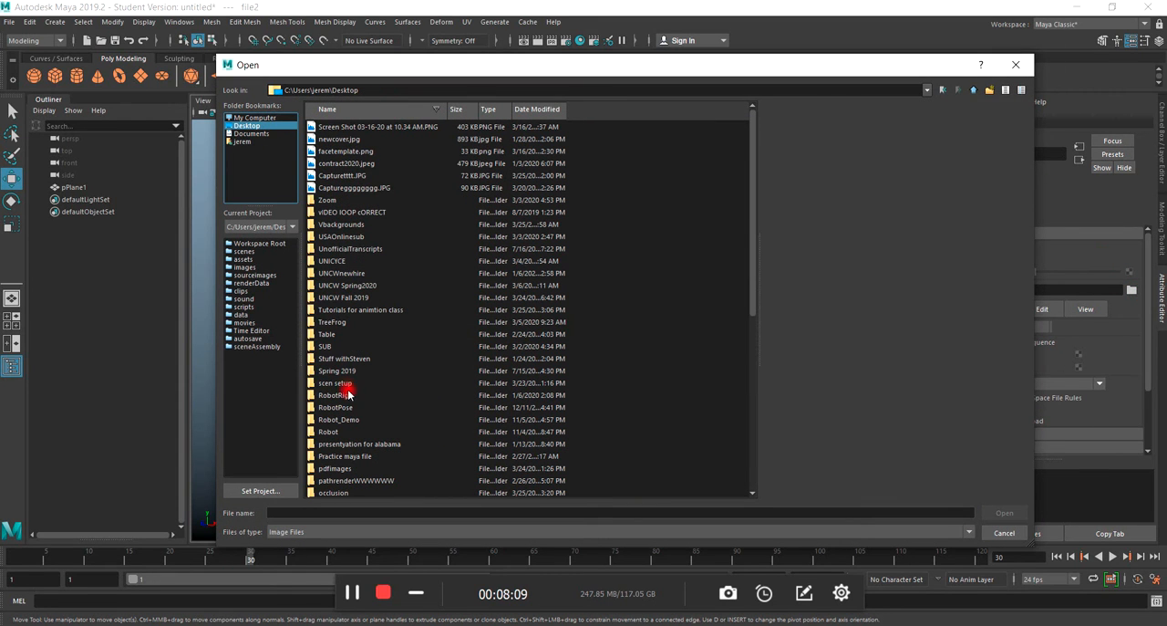
{"action": "scroll", "coordinate": [353, 441], "scroll_direction": "down", "scroll_amount": 2}
{"action": "scroll", "coordinate": [352, 448], "scroll_direction": "down", "scroll_amount": 1}
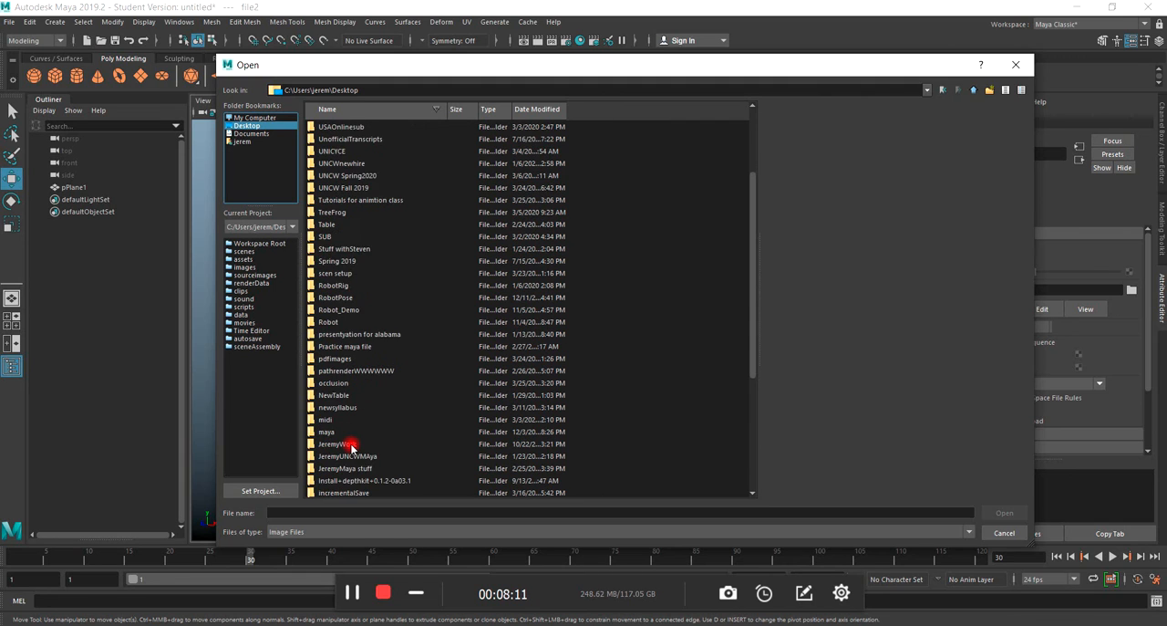
{"action": "scroll", "coordinate": [352, 447], "scroll_direction": "down", "scroll_amount": 2}
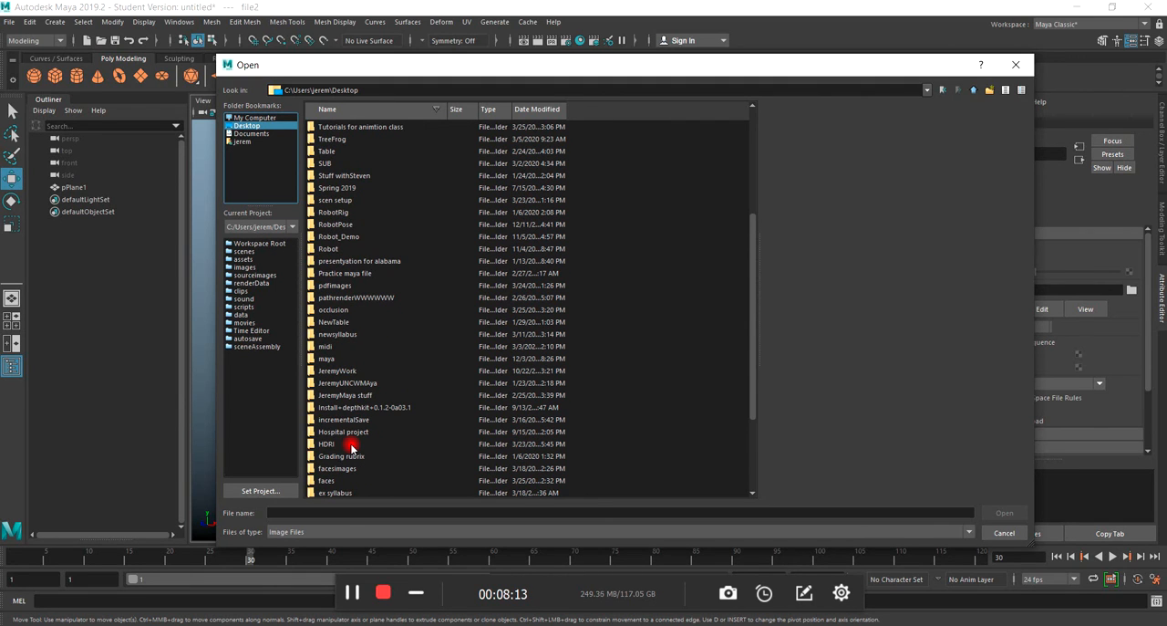
{"action": "left_click", "coordinate": [327, 480]}
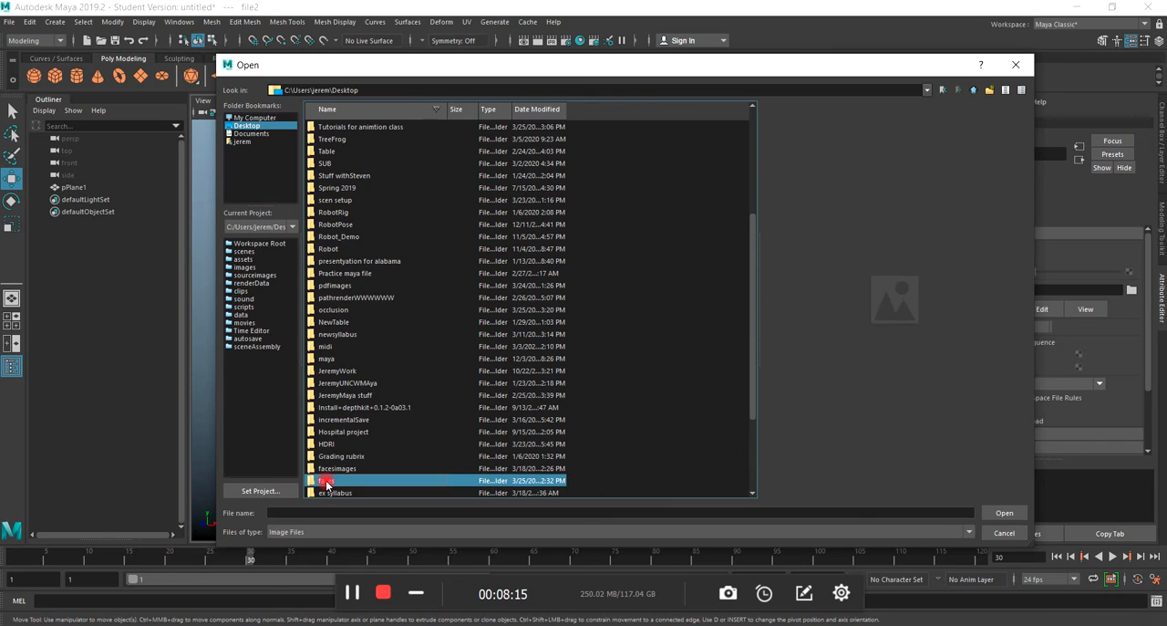
{"action": "double_click", "coordinate": [326, 480]}
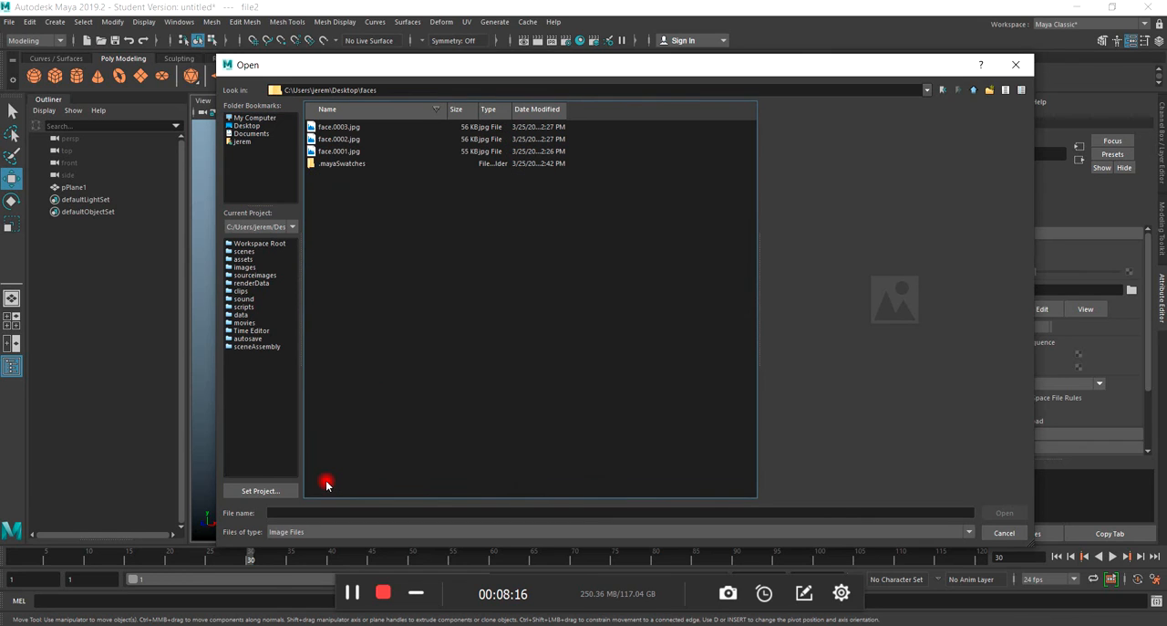
{"action": "left_click", "coordinate": [338, 155]}
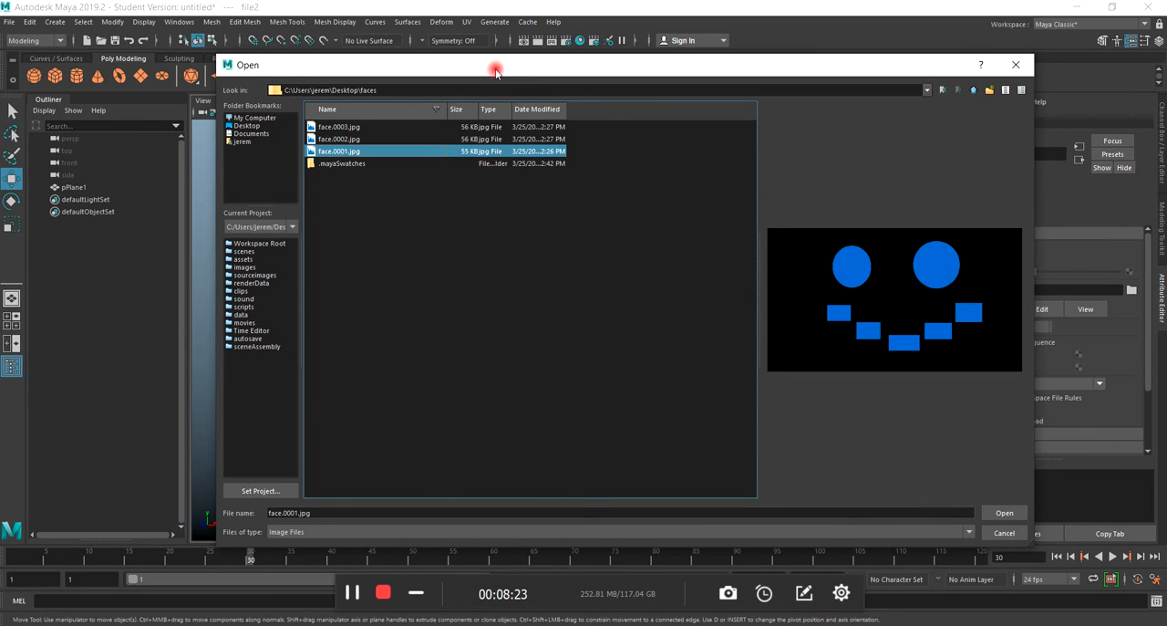
{"action": "mouse_move", "coordinate": [495, 71]}
{"action": "left_mouse_down"}
{"action": "mouse_move", "coordinate": [541, 80]}
{"action": "mouse_move", "coordinate": [482, 70]}
{"action": "left_mouse_up"}
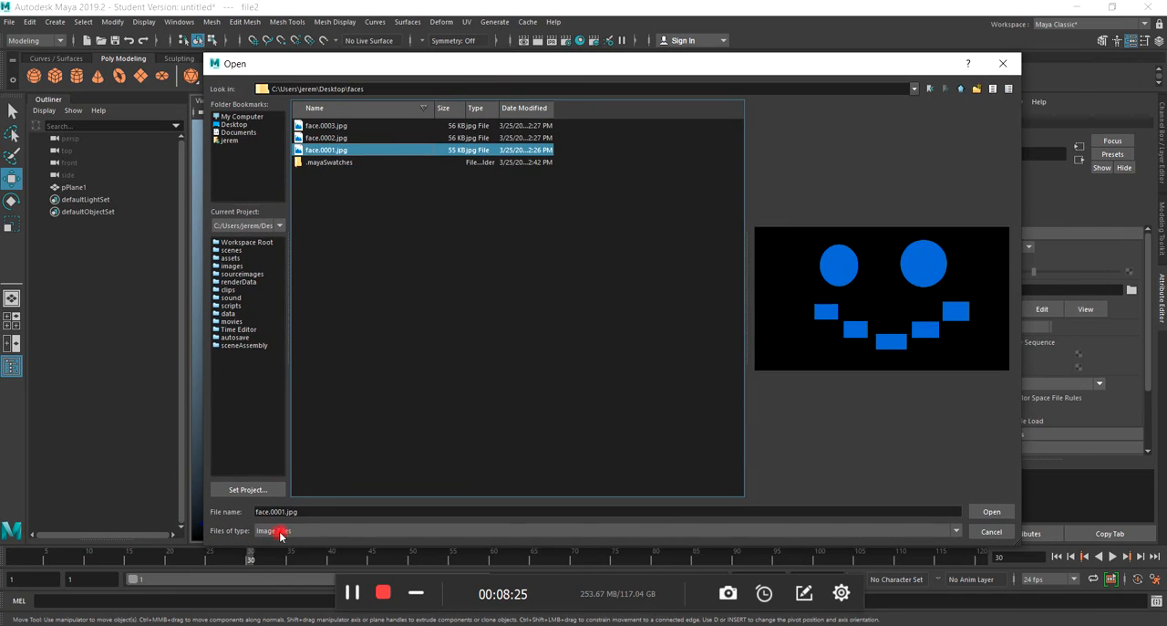
{"action": "left_click", "coordinate": [990, 512]}
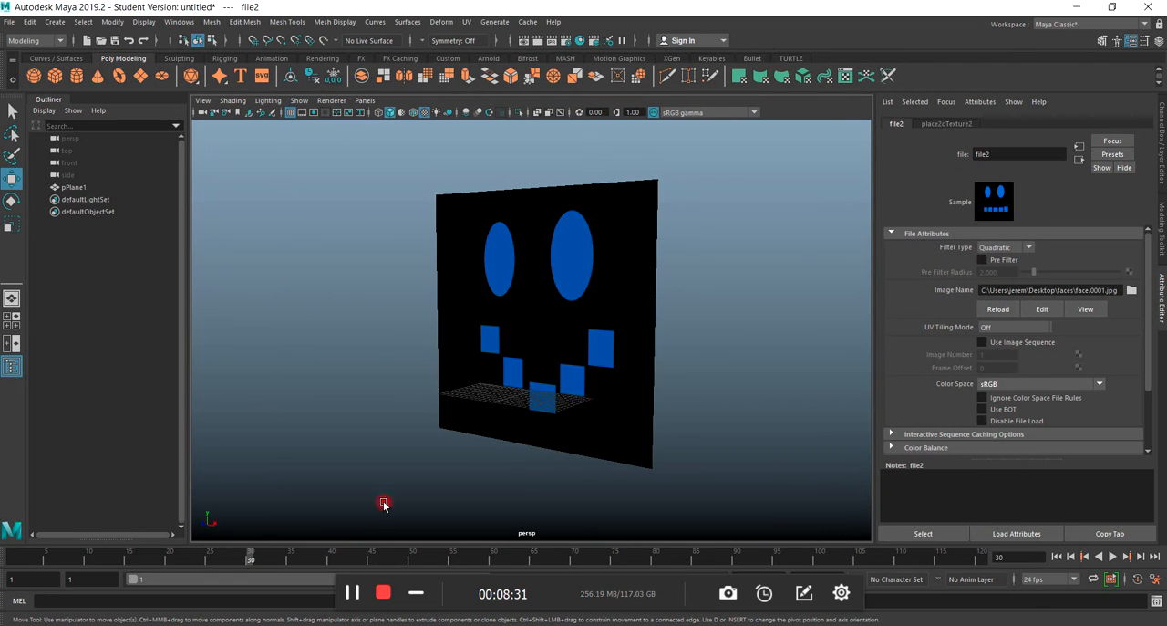
Go to frame 1, enable Use Image Sequence on the file texture and scrub the first frames to preview the changing face.
{"action": "left_click_drag", "start_coordinate": [250, 558], "coordinate": [31, 588]}
{"action": "left_click", "coordinate": [982, 342]}
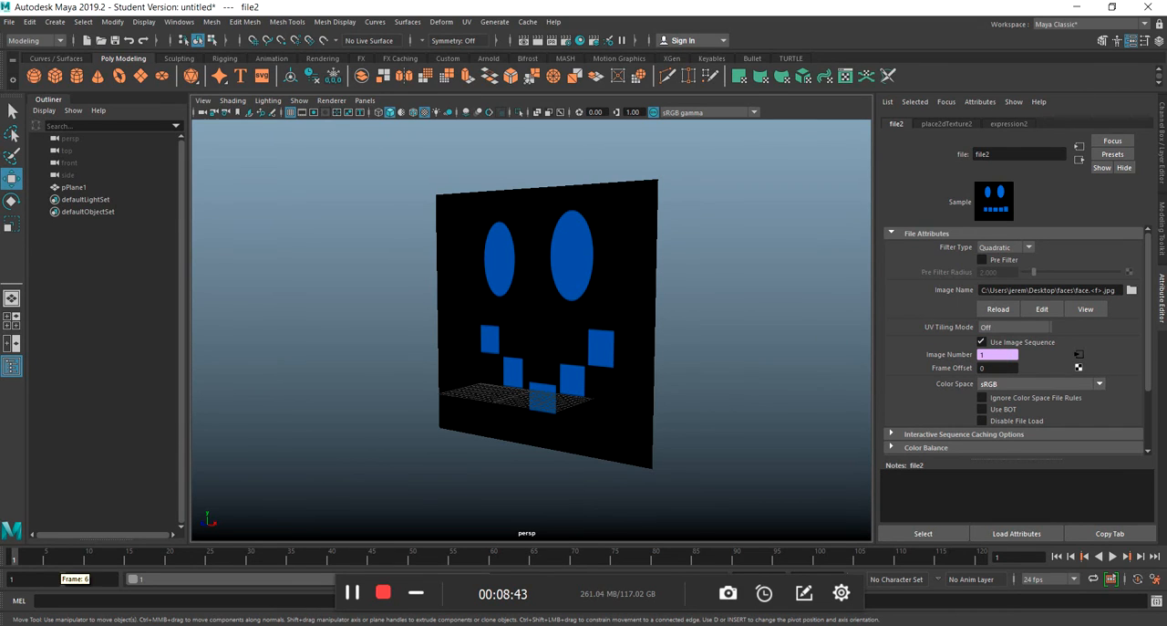
{"action": "left_click", "coordinate": [11, 558]}
{"action": "left_click_drag", "start_coordinate": [11, 559], "coordinate": [26, 559]}
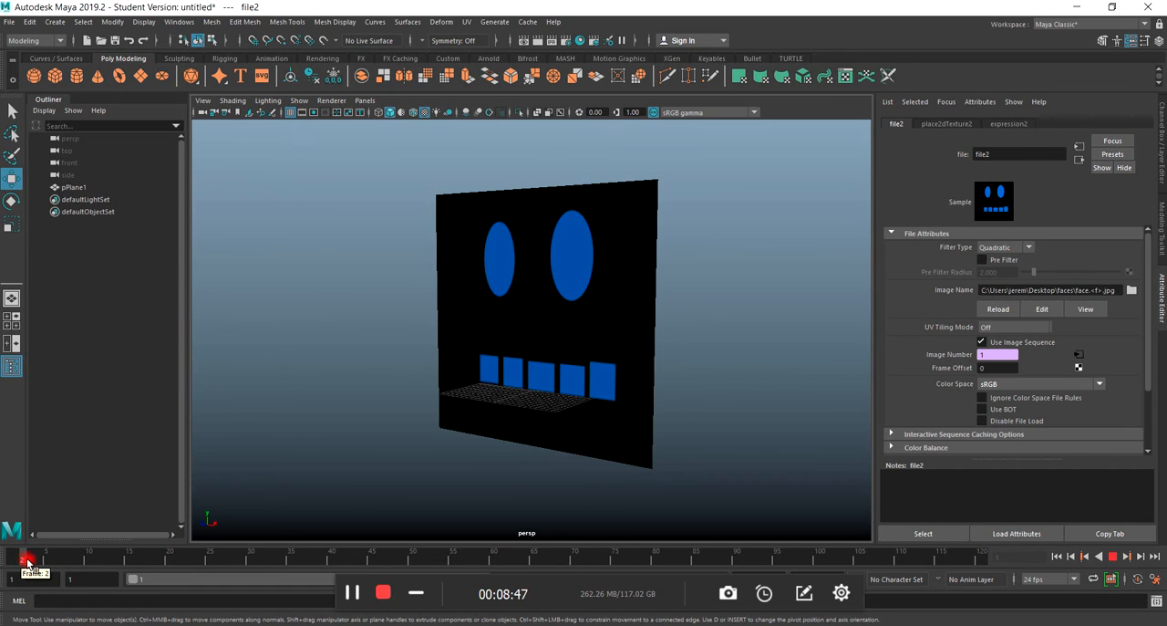
{"action": "left_click_drag", "start_coordinate": [27, 561], "coordinate": [10, 577]}
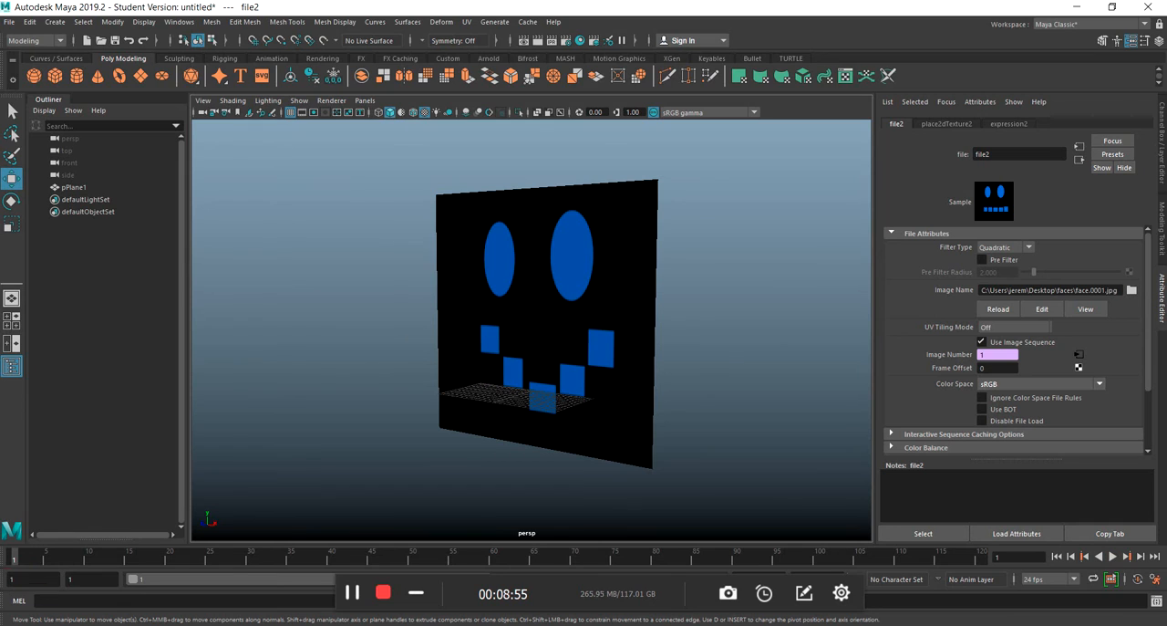
Delete the expression that drives the file texture's Image Number.
{"action": "right_click", "coordinate": [1002, 353]}
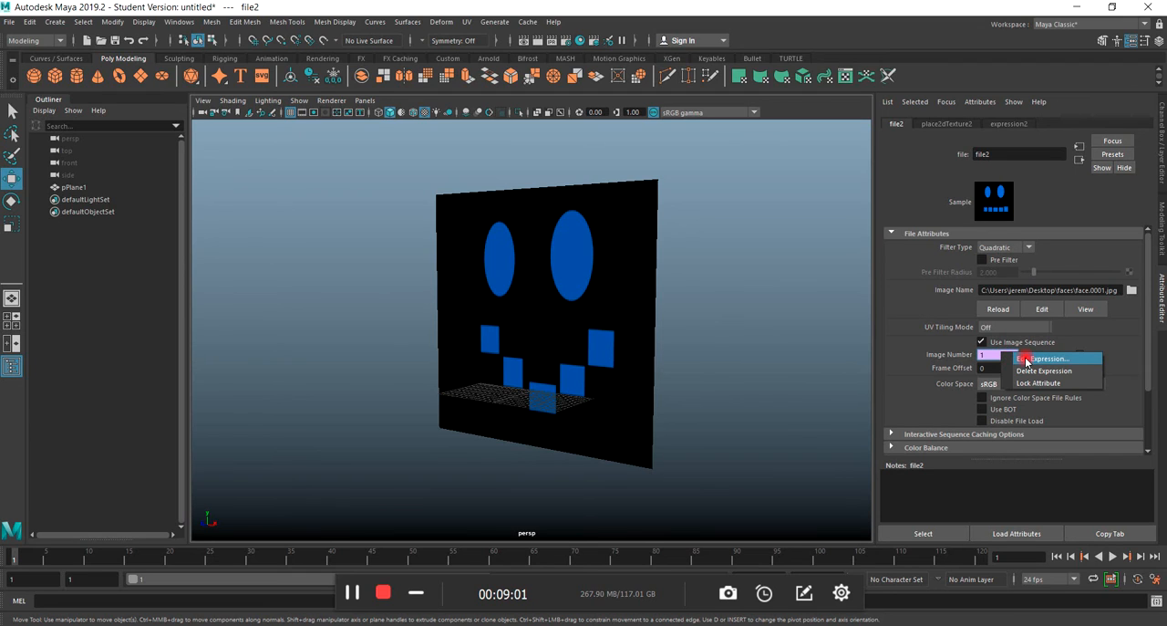
{"action": "left_click", "coordinate": [1026, 359]}
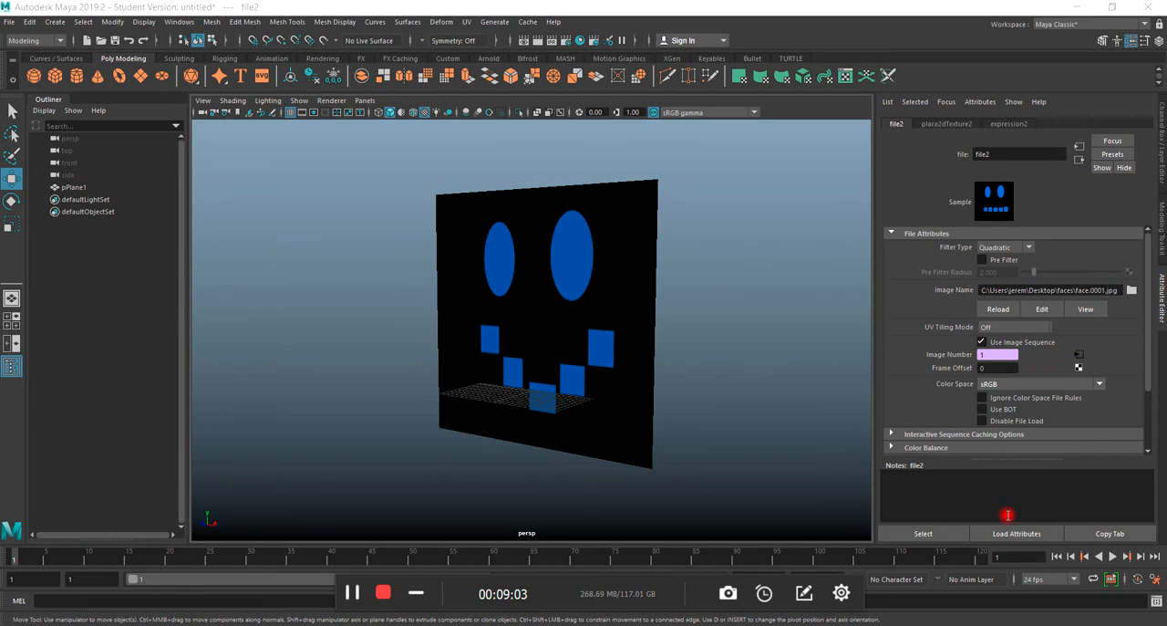
{"action": "left_click", "coordinate": [1142, 290]}
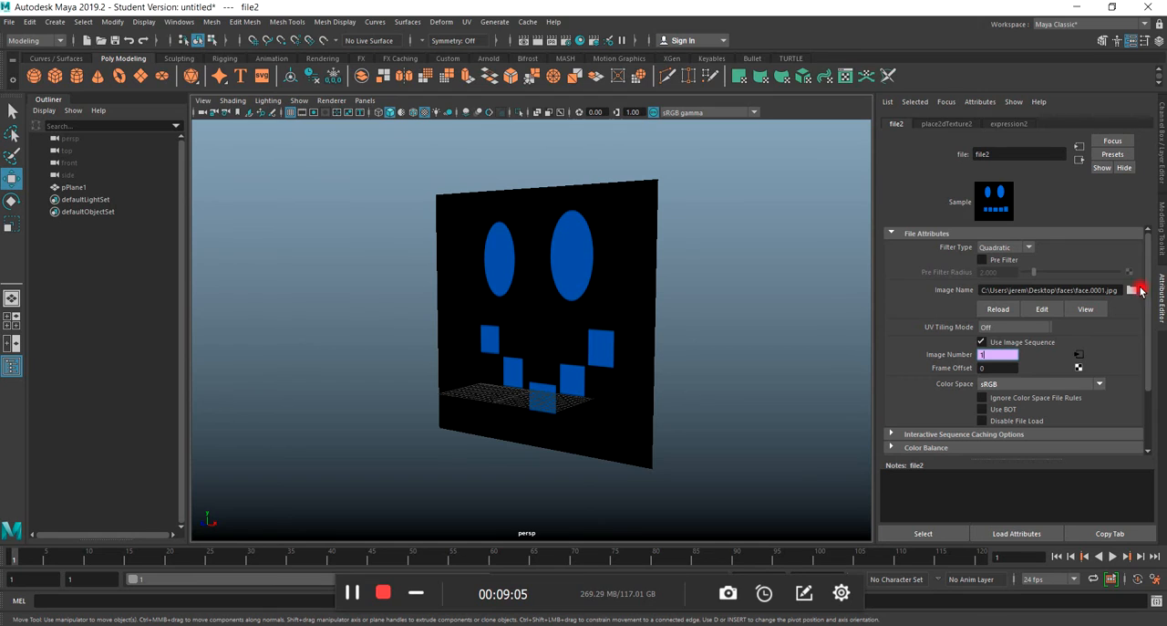
{"action": "left_click", "coordinate": [996, 354]}
{"action": "right_click", "coordinate": [986, 352]}
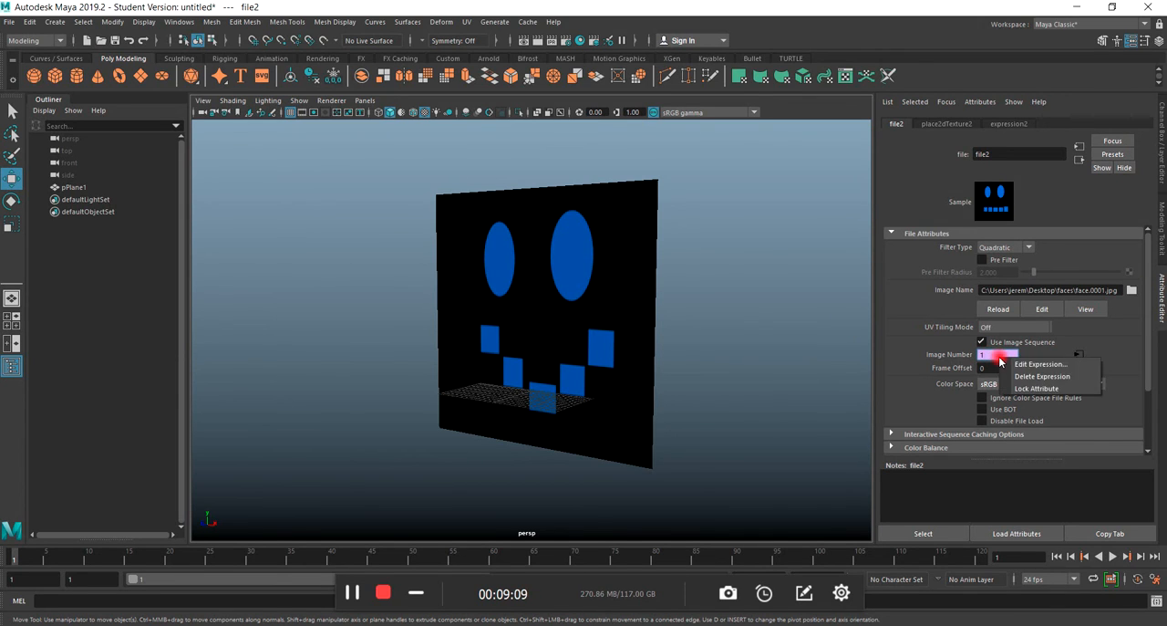
{"action": "left_click", "coordinate": [1019, 374]}
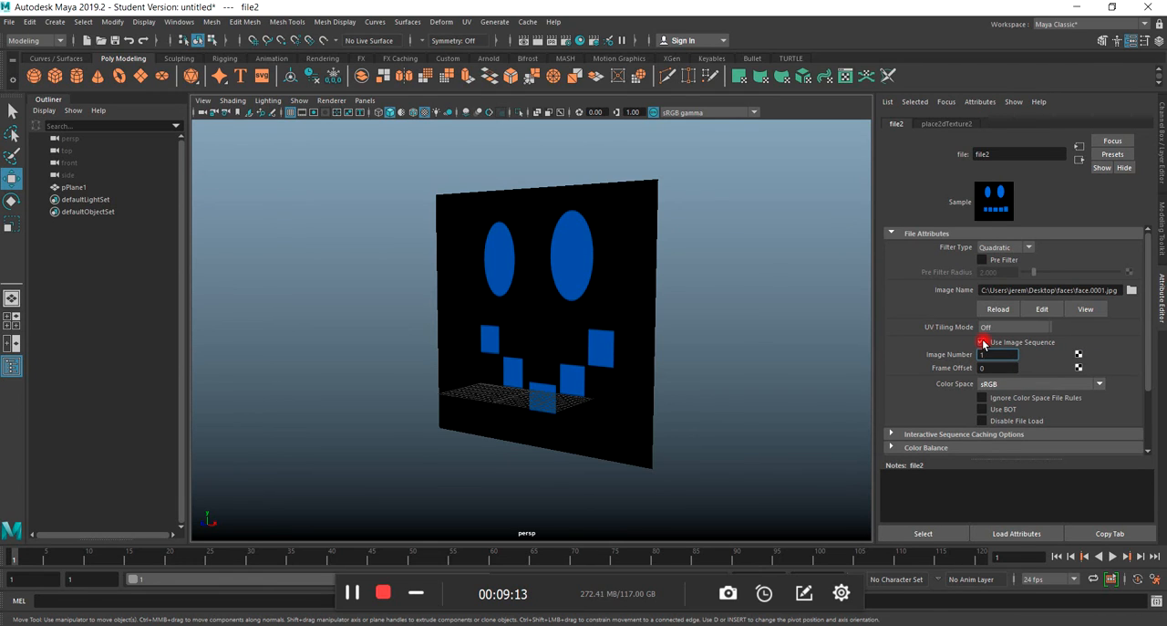
Start a new attribute on the plane with the long name face and the Enum data type.
{"action": "left_click", "coordinate": [622, 244]}
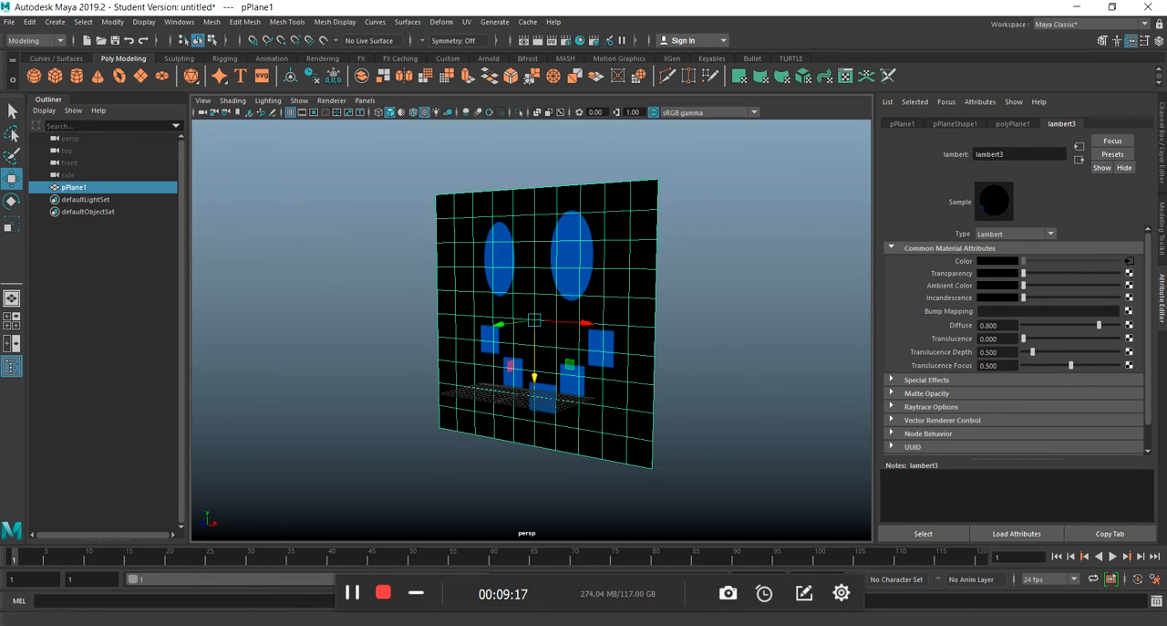
{"action": "left_click", "coordinate": [1158, 164]}
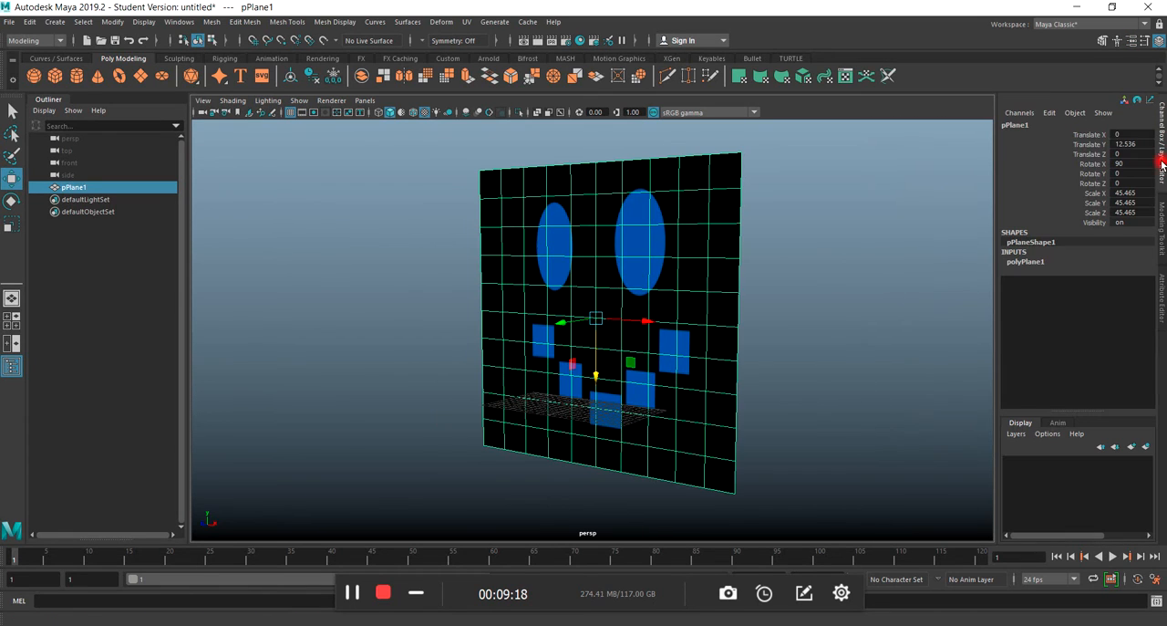
{"action": "left_click", "coordinate": [1049, 114]}
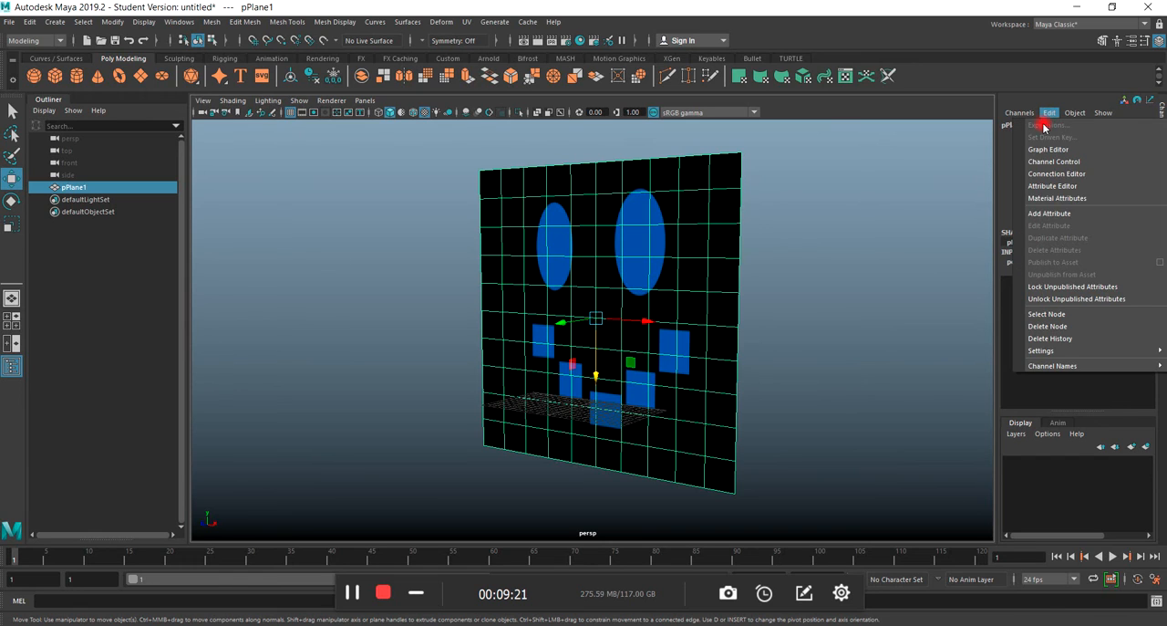
{"action": "left_click", "coordinate": [1047, 212]}
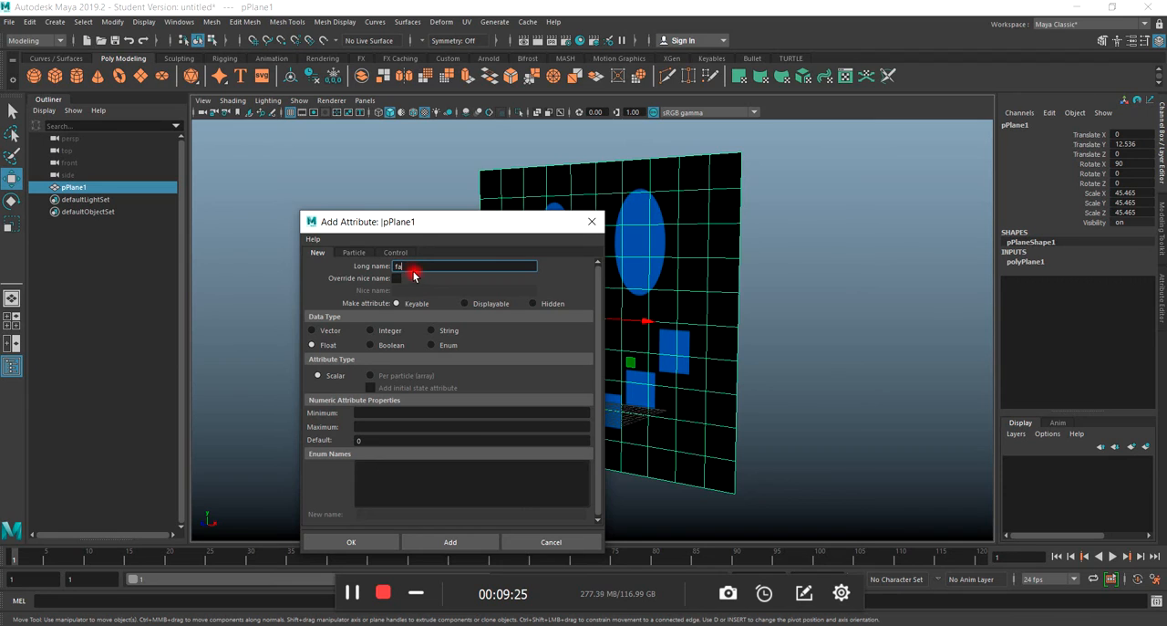
{"action": "left_click_drag", "start_coordinate": [451, 222], "coordinate": [498, 176]}
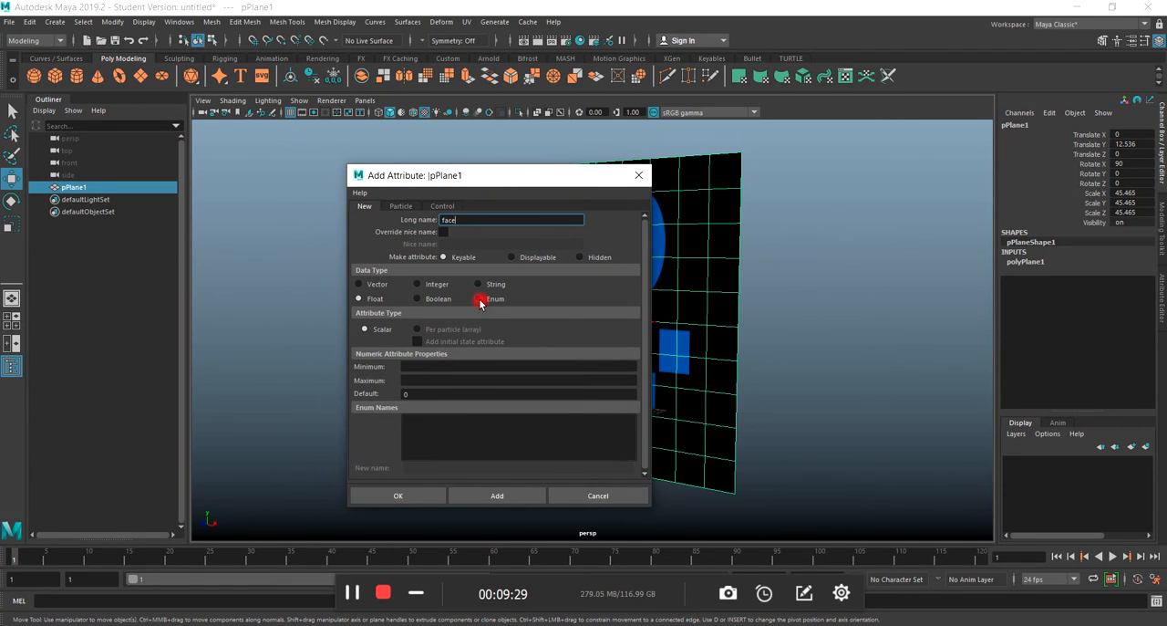
{"action": "left_click", "coordinate": [479, 299]}
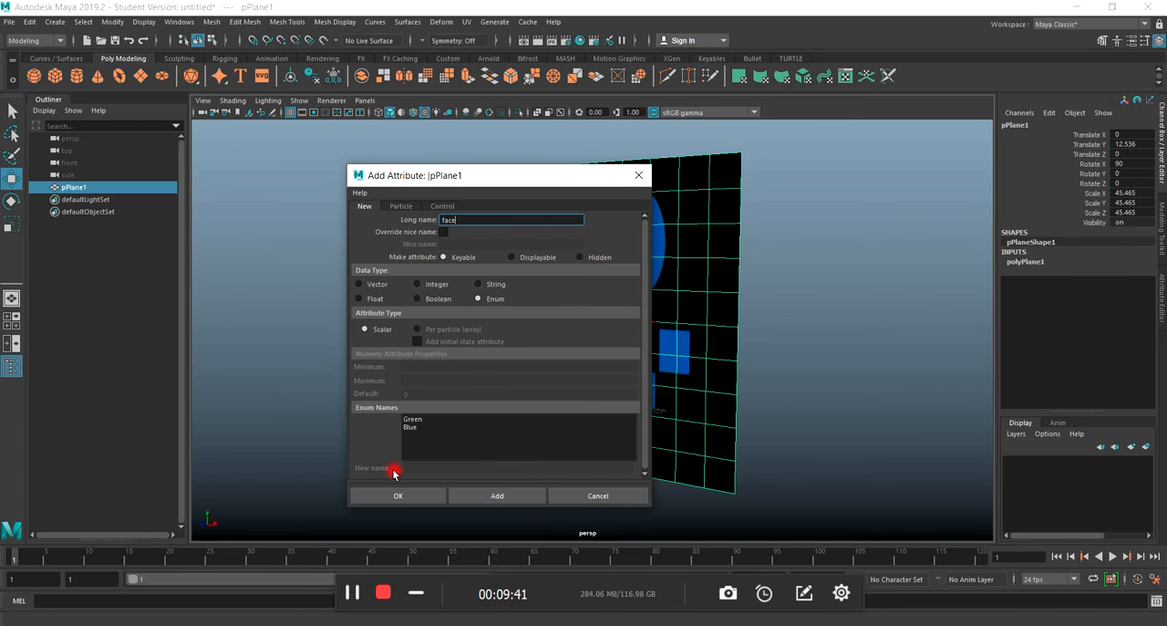
Rename the enum entries Green and Blue as happy and calm.
{"action": "left_click", "coordinate": [412, 419]}
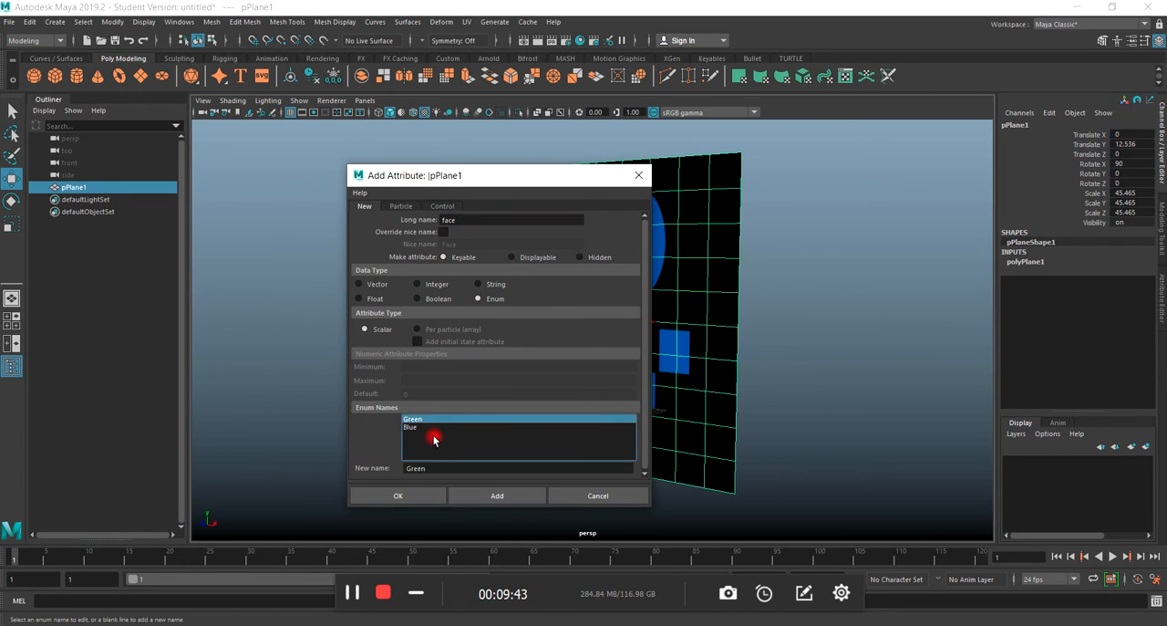
{"action": "double_click", "coordinate": [435, 468]}
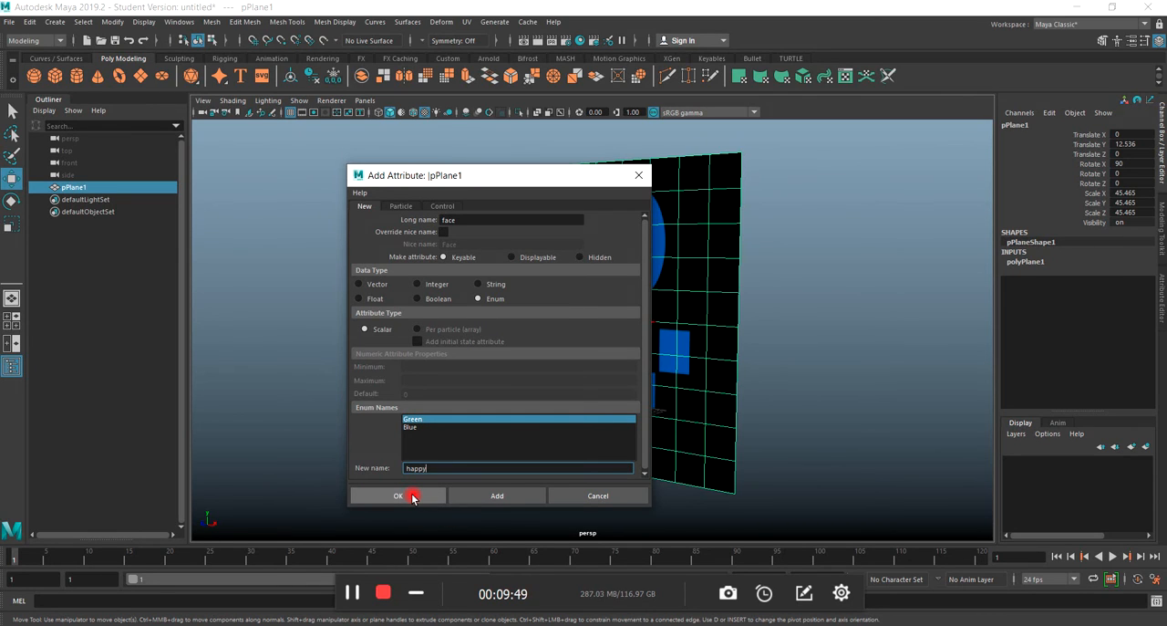
{"action": "left_click", "coordinate": [413, 497]}
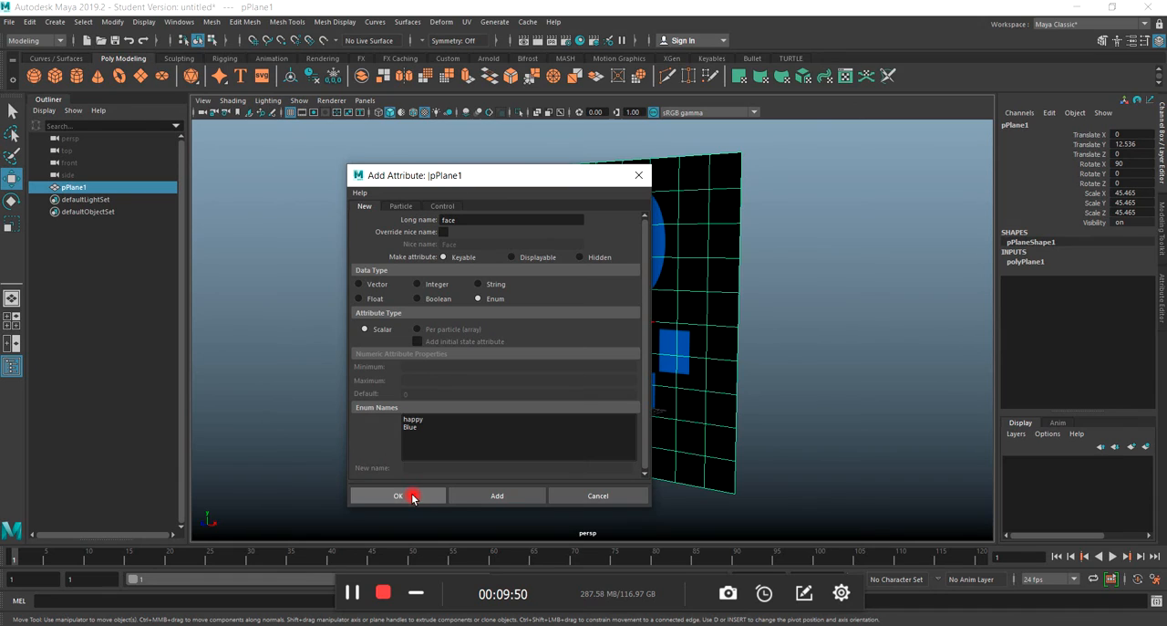
{"action": "left_click", "coordinate": [411, 427]}
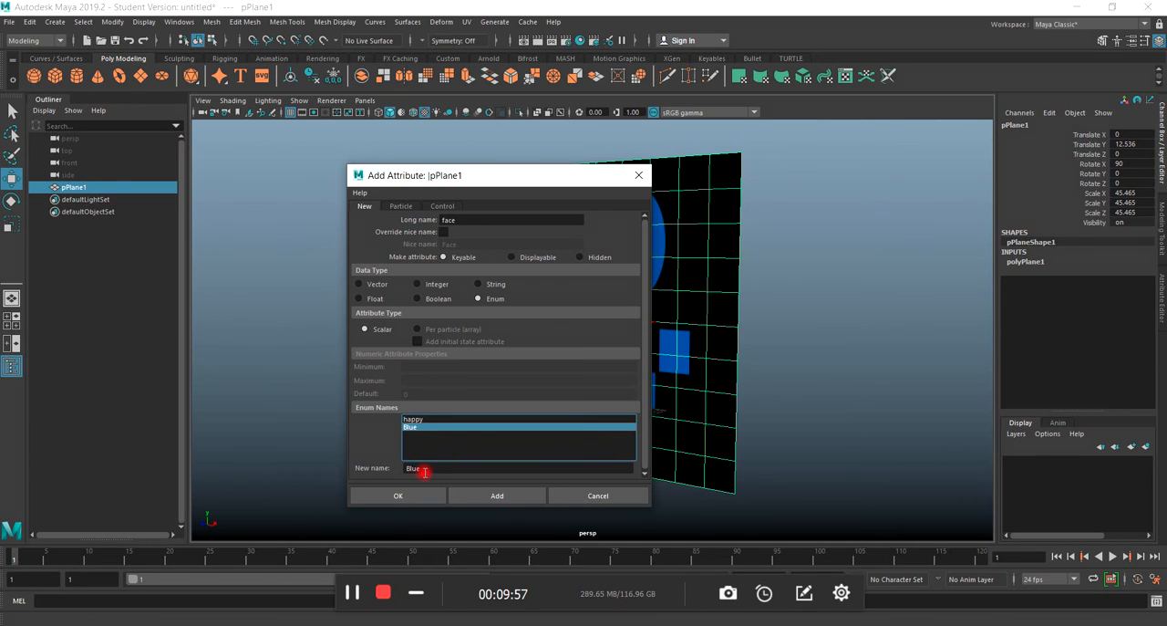
{"action": "left_click_drag", "start_coordinate": [425, 467], "coordinate": [390, 470]}
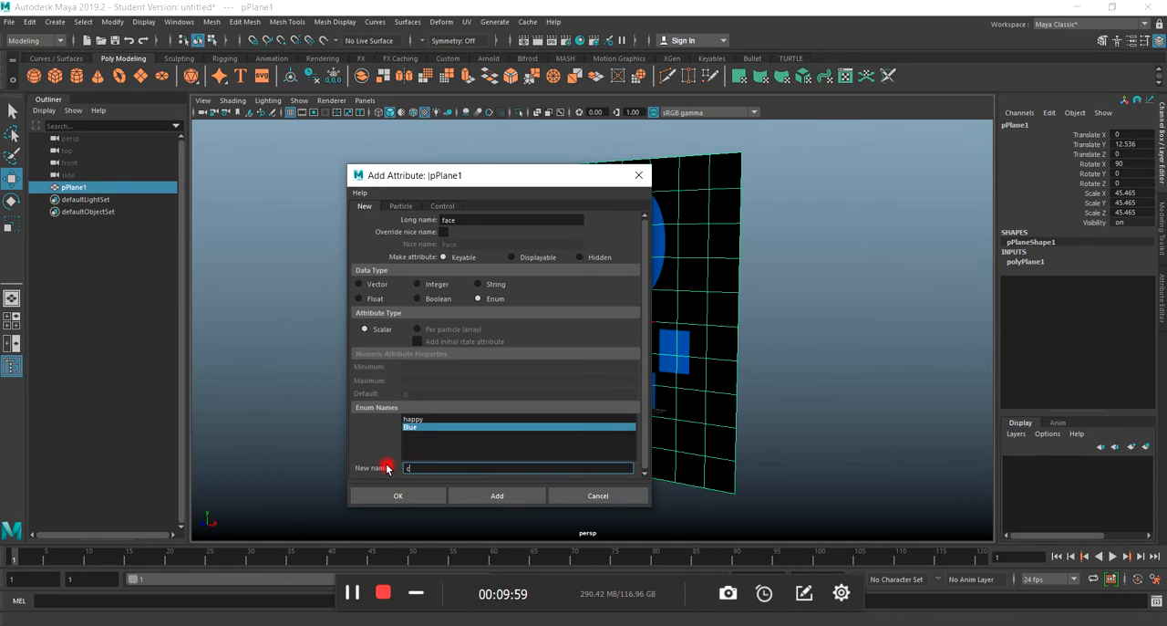
{"action": "key", "text": "Return"}
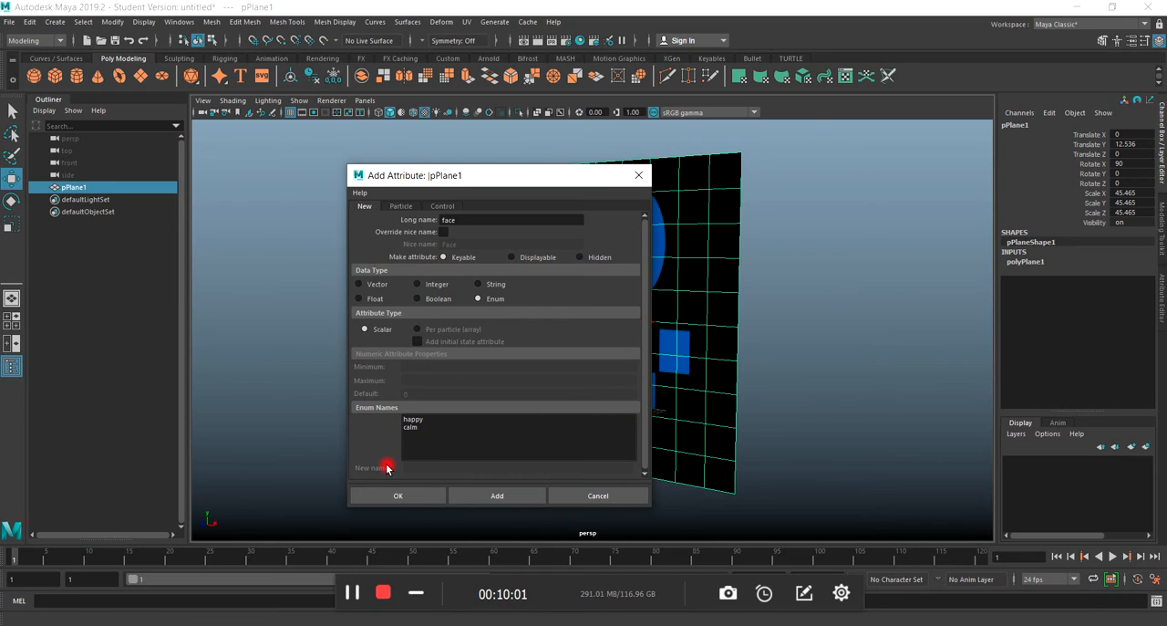
Append a third enum entry named sad and add the face attribute to the plane.
{"action": "left_click", "coordinate": [409, 432]}
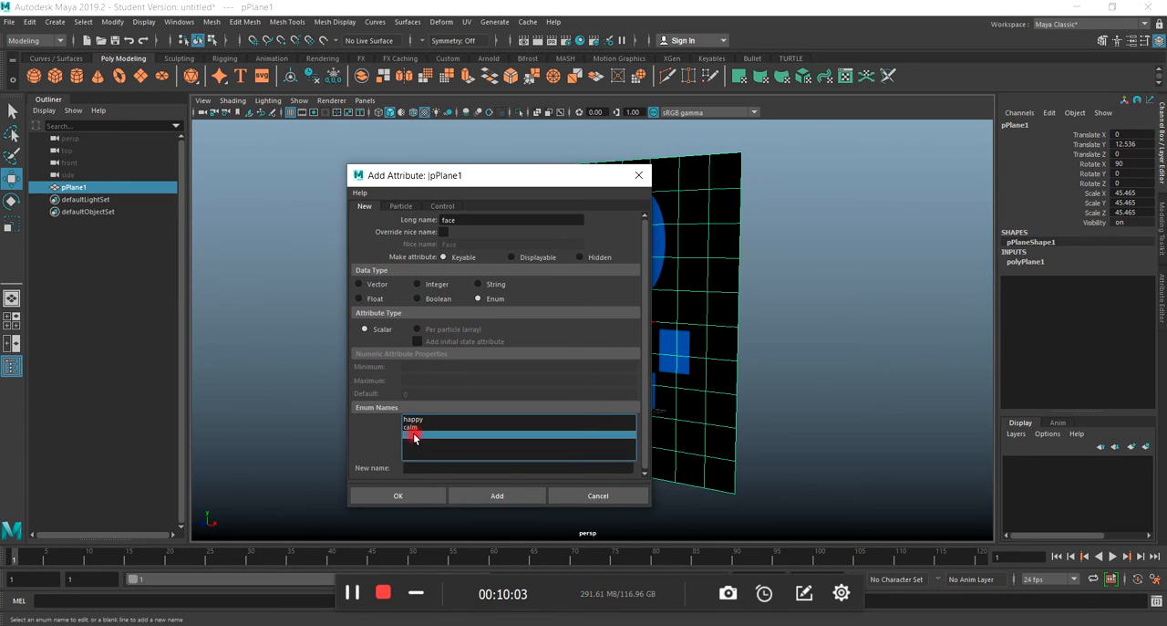
{"action": "left_click", "coordinate": [411, 469]}
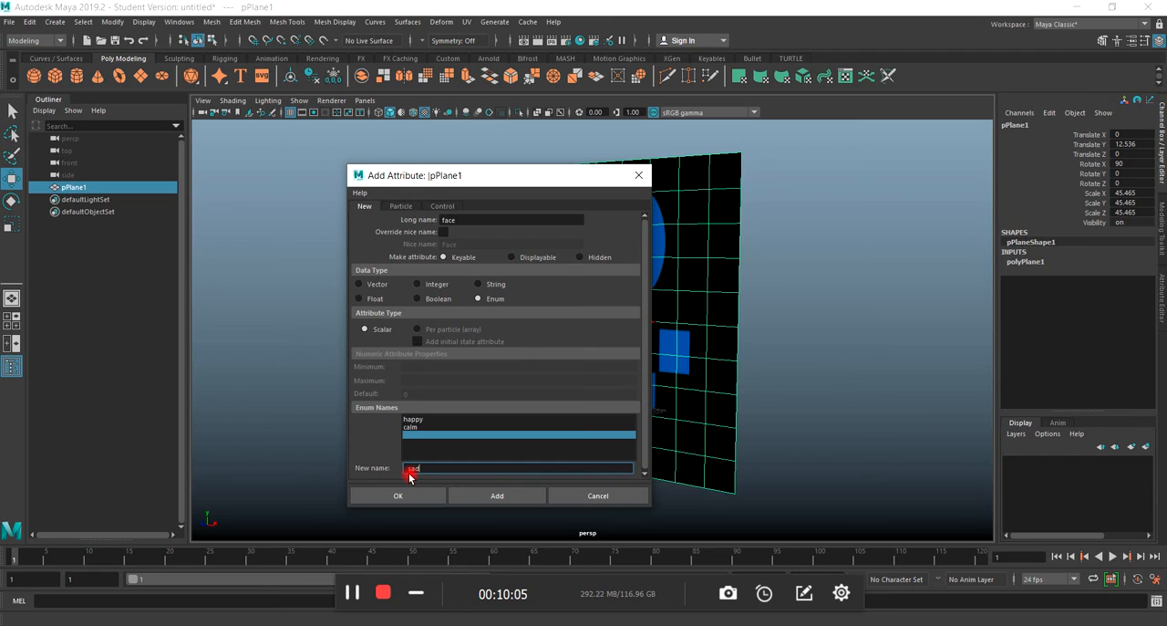
{"action": "type", "text": "sad"}
{"action": "key", "text": "Return"}
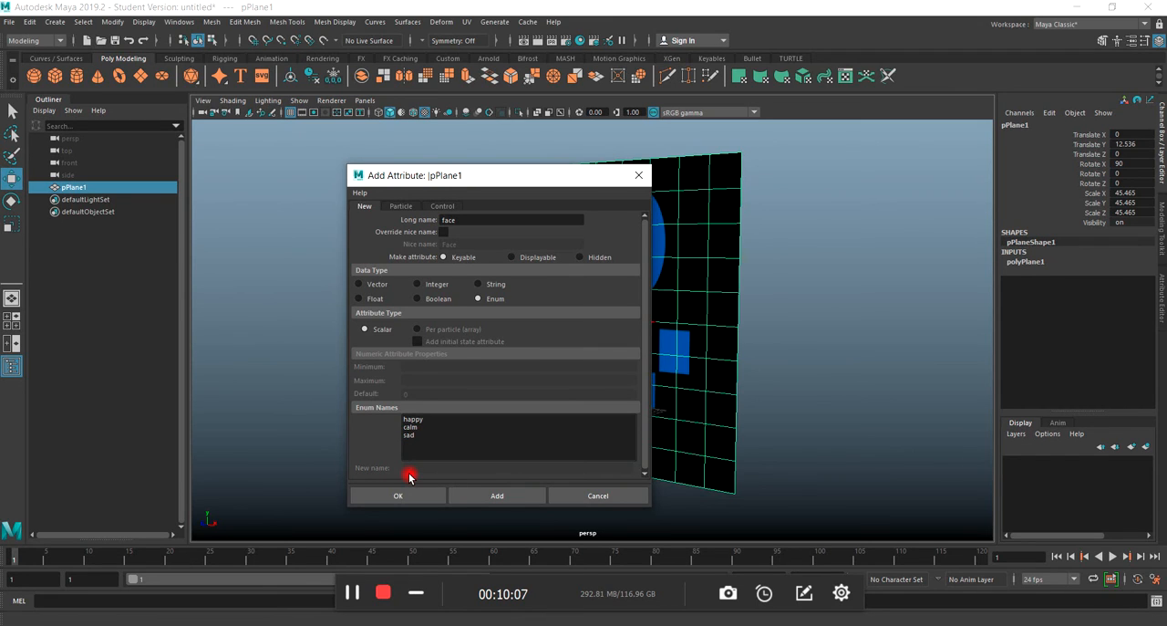
{"action": "left_click", "coordinate": [492, 498]}
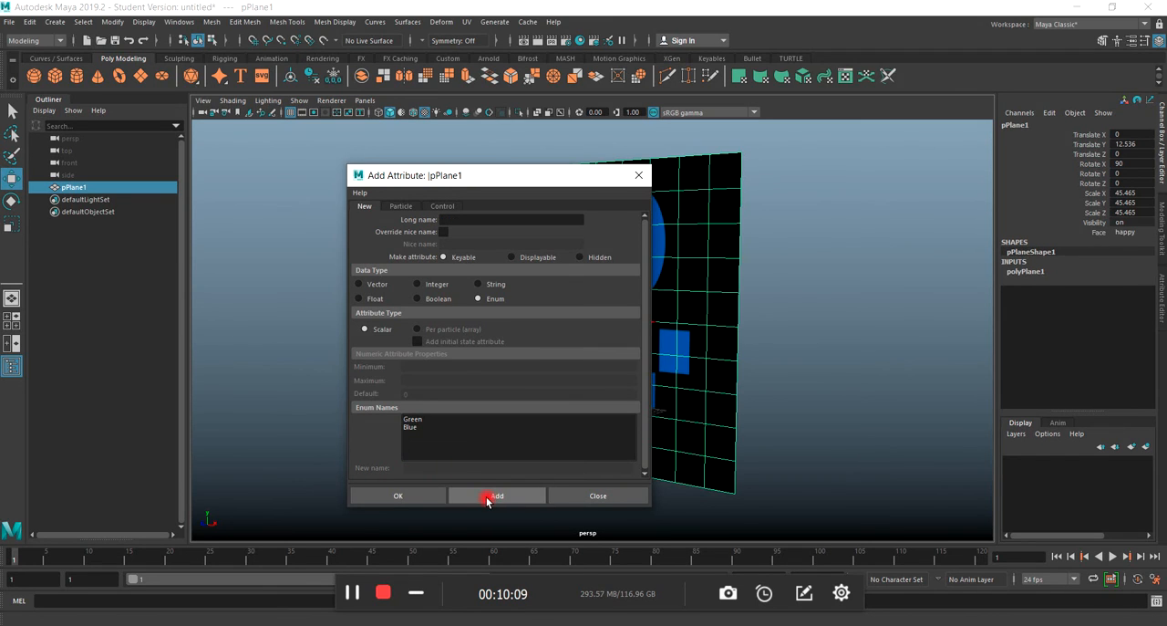
Close the Add Attribute window and test switching the values of the plane's Face attribute.
{"action": "left_click", "coordinate": [638, 176]}
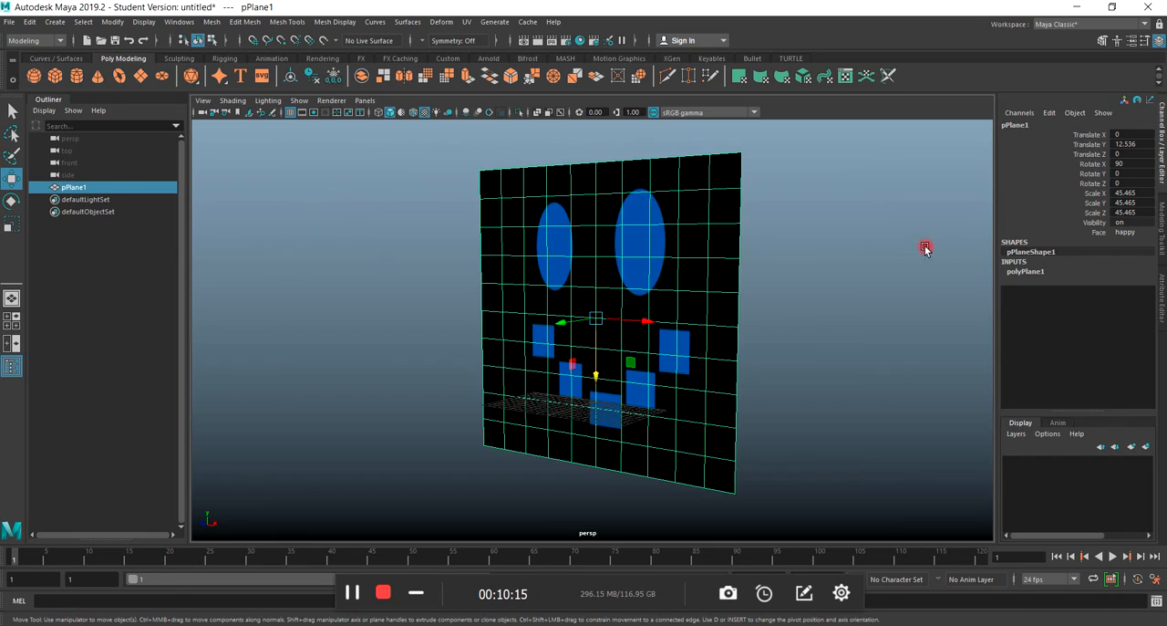
{"action": "left_click", "coordinate": [1100, 232]}
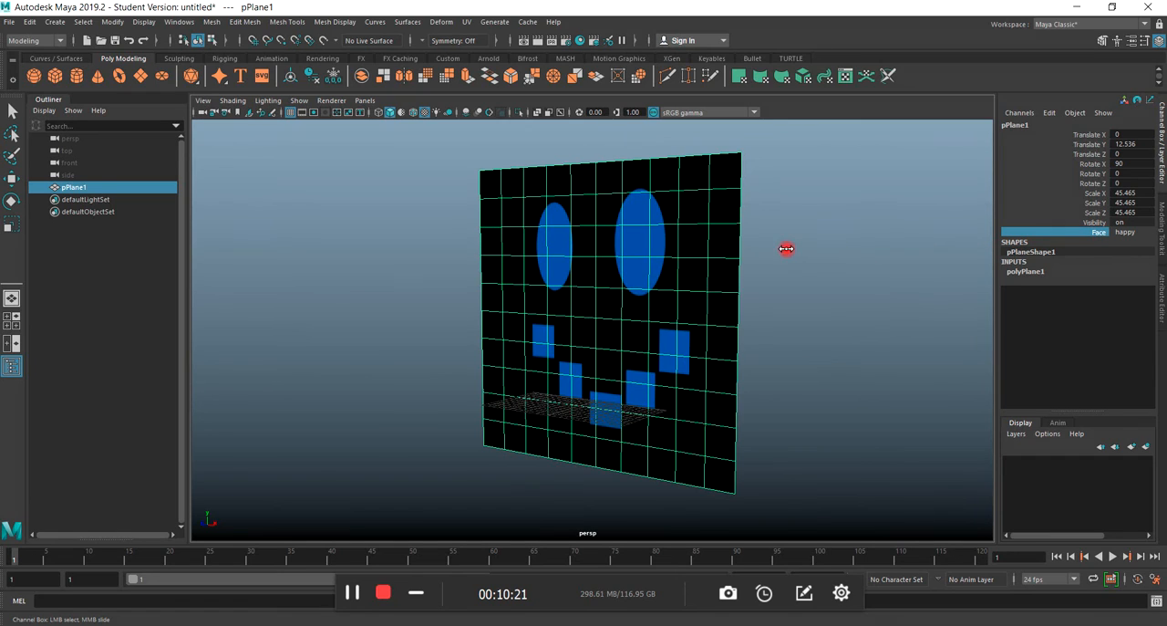
{"action": "middle_click_drag", "start_coordinate": [786, 248], "coordinate": [704, 280]}
Delete the expression driving the Image Number of the file texture connected to lambert3's color.
{"action": "left_click", "coordinate": [1162, 303]}
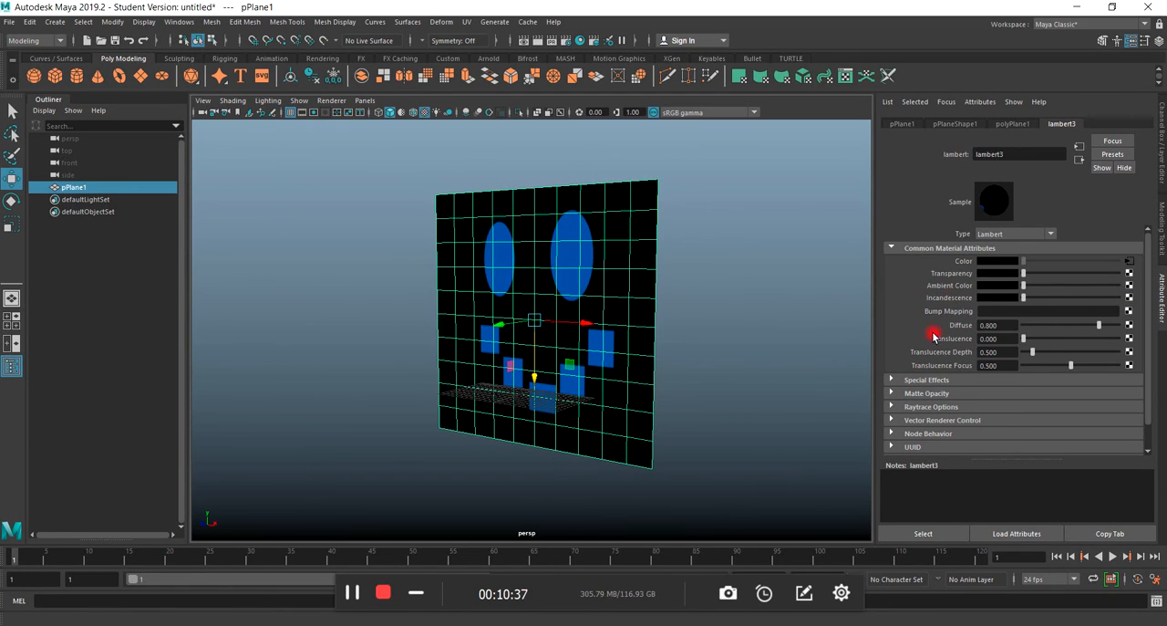
{"action": "left_click", "coordinate": [1129, 262]}
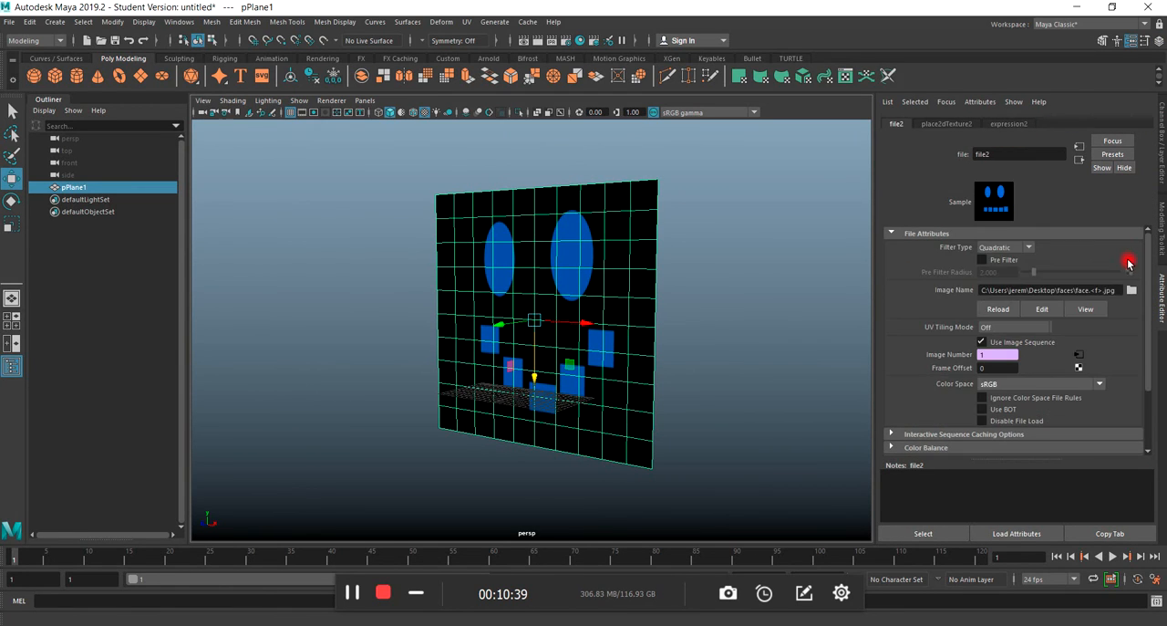
{"action": "right_click", "coordinate": [1002, 356]}
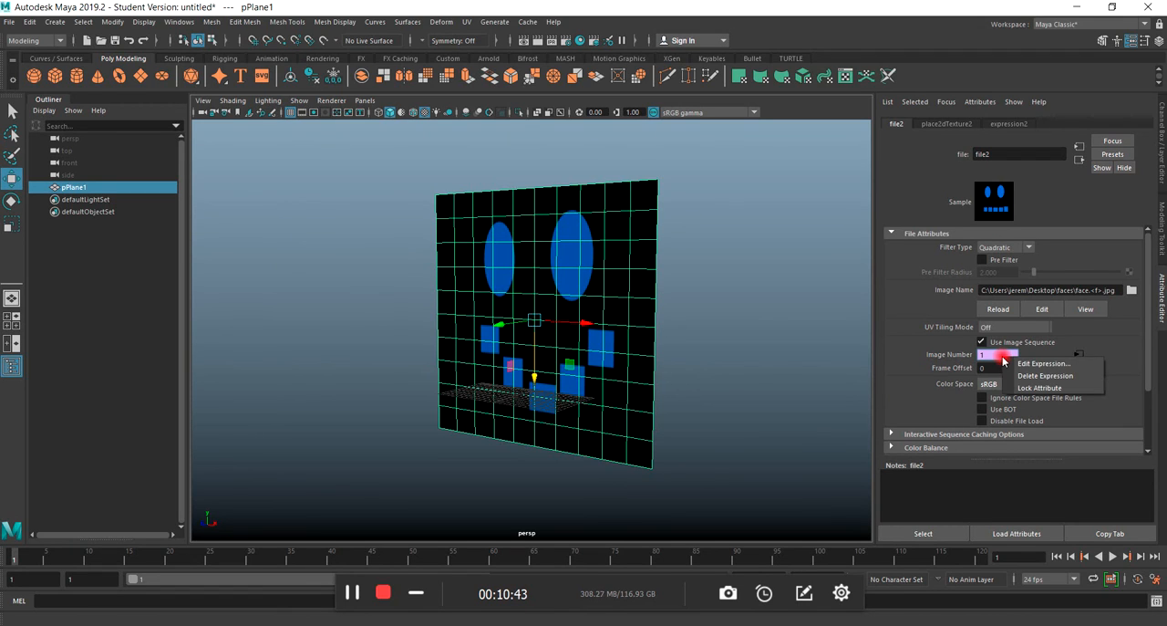
{"action": "left_click", "coordinate": [1021, 375]}
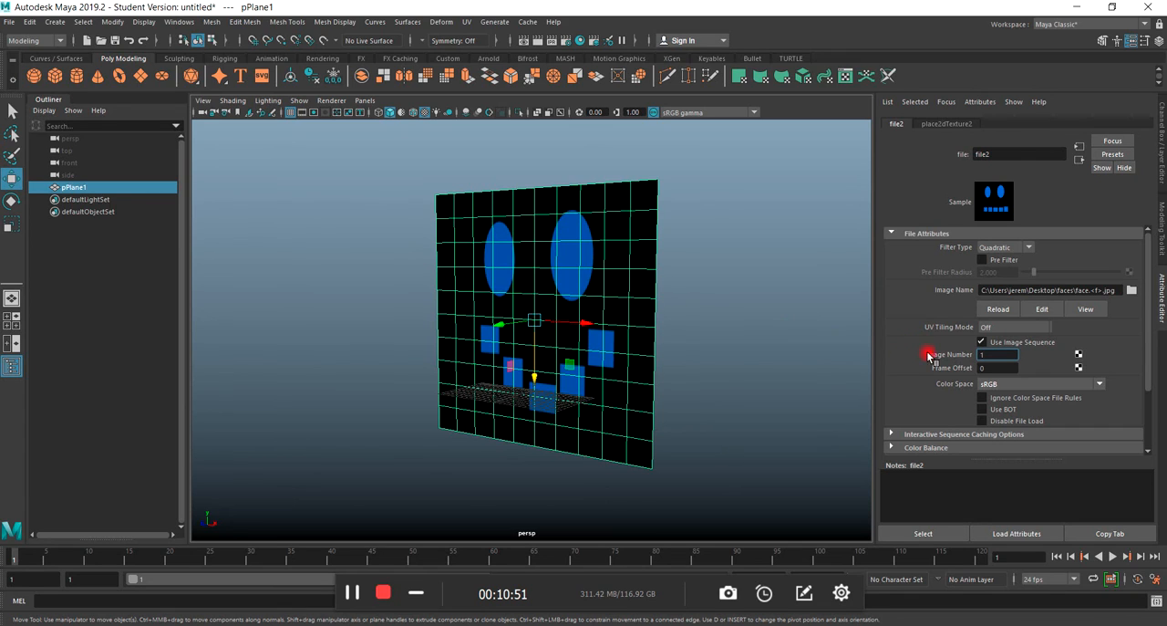
Set up a driven key for the texture's Image Number, loading pPlane1 as driver with its Face attribute.
{"action": "right_click", "coordinate": [995, 349]}
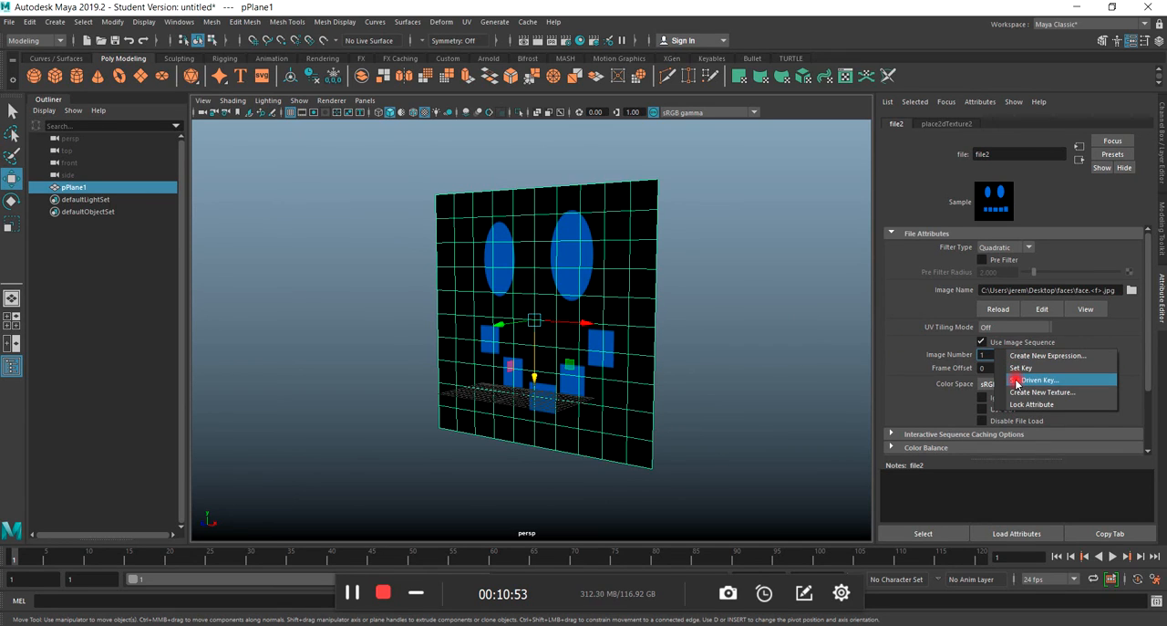
{"action": "left_click", "coordinate": [1018, 381]}
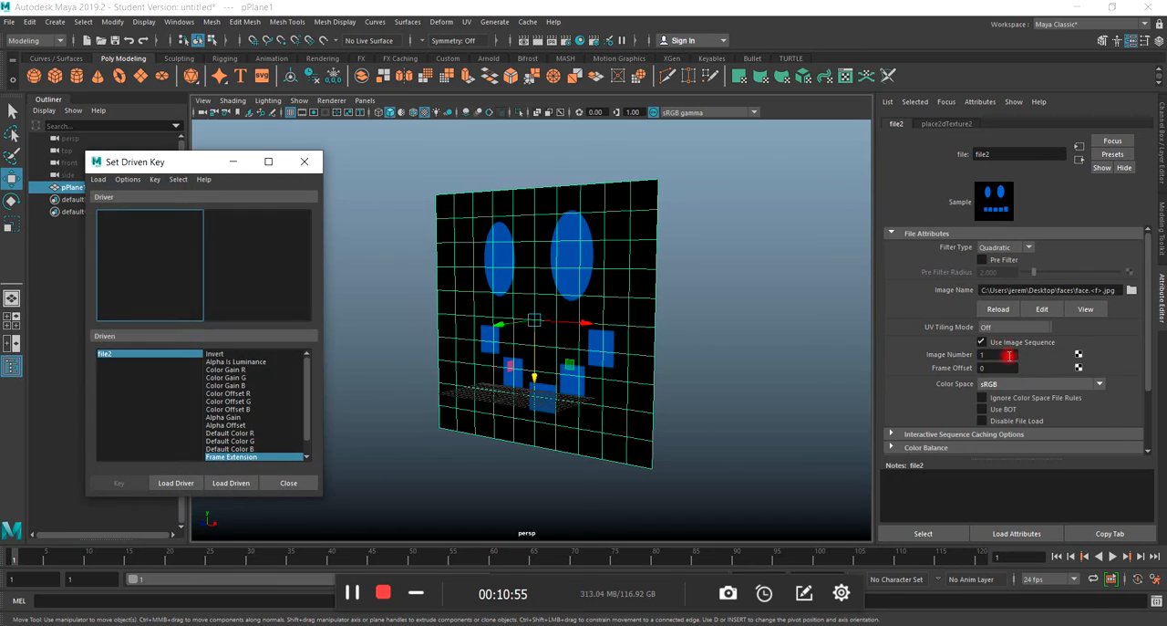
{"action": "left_click_drag", "start_coordinate": [183, 165], "coordinate": [344, 161]}
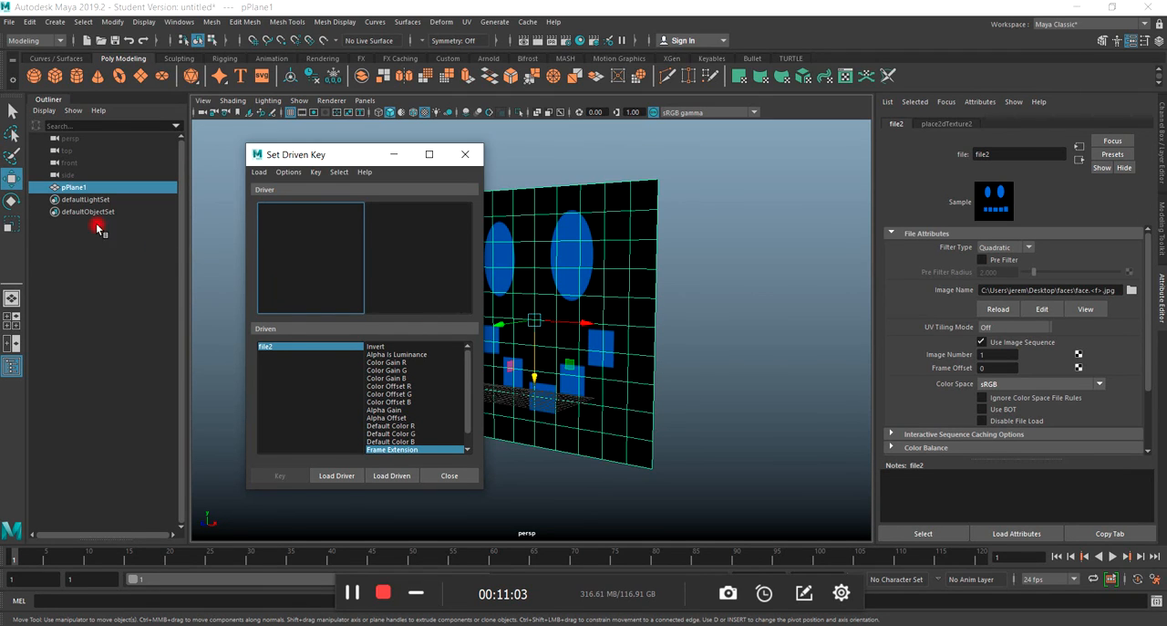
{"action": "left_click", "coordinate": [52, 188]}
{"action": "left_click", "coordinate": [329, 478]}
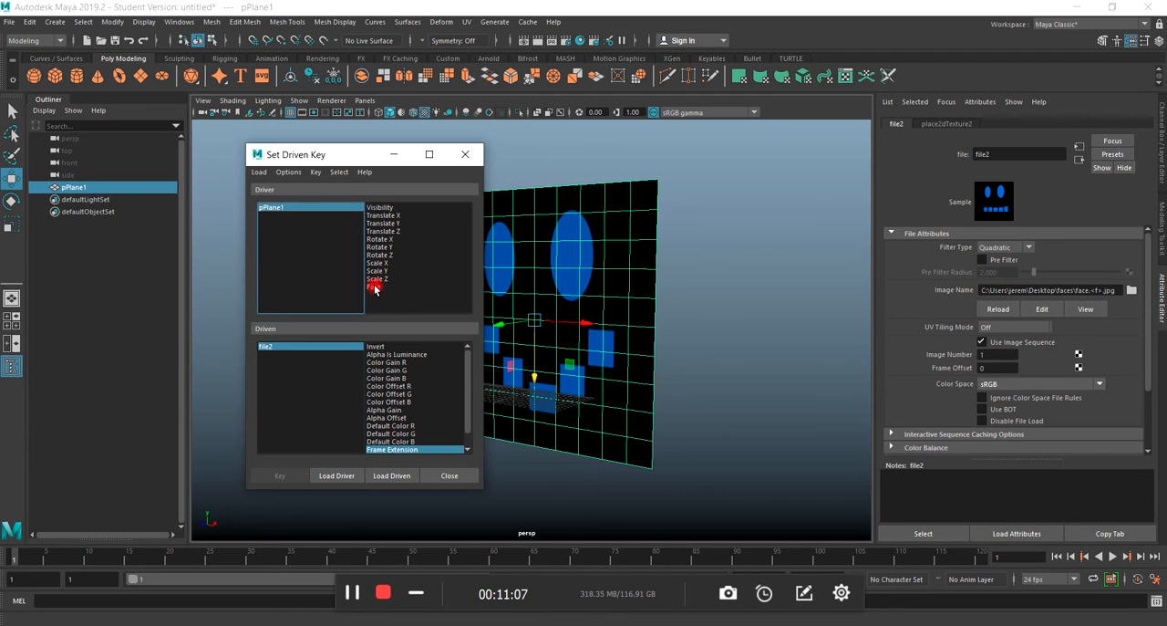
{"action": "left_click", "coordinate": [374, 288]}
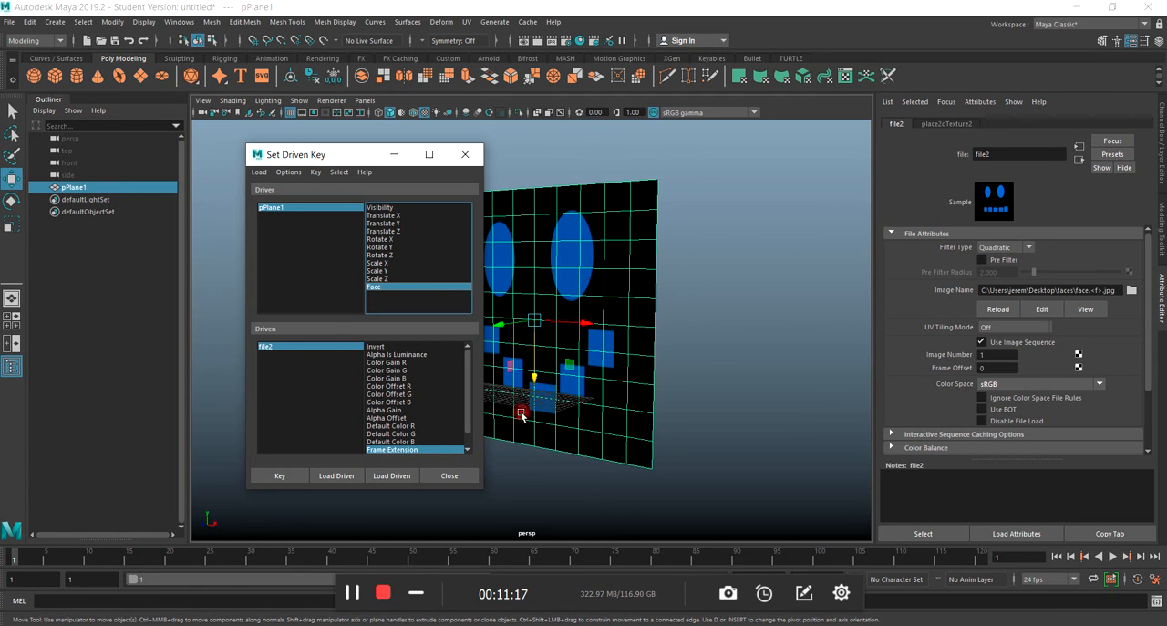
Set a driven key linking the happy face to file2's Frame Extension of 1.
{"action": "left_click", "coordinate": [1162, 160]}
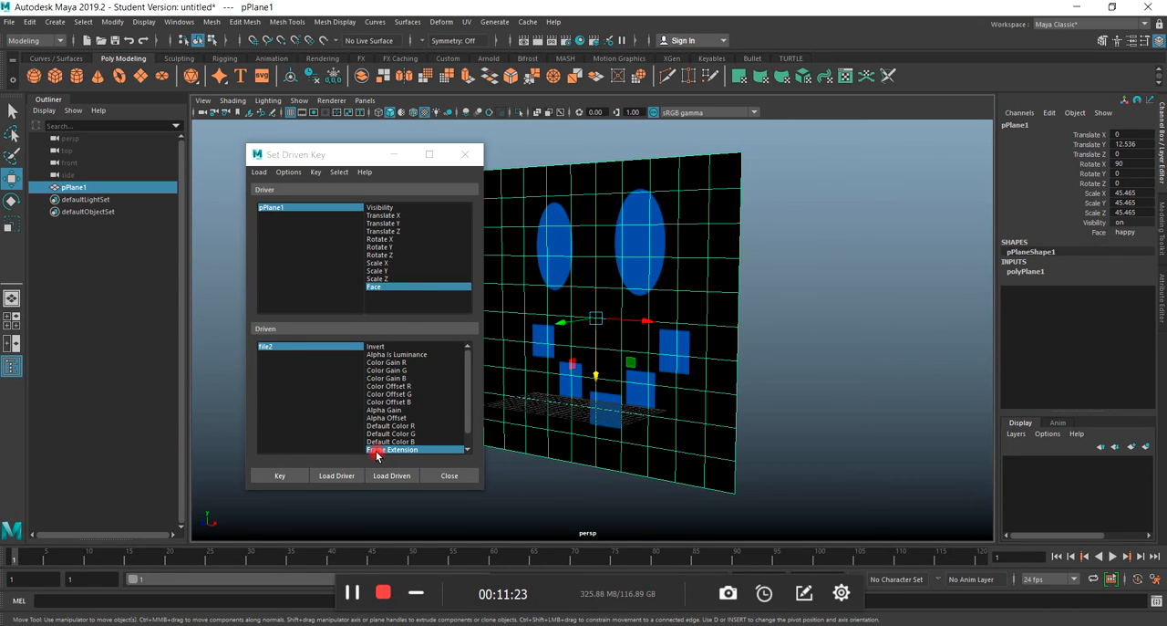
{"action": "left_click", "coordinate": [261, 345]}
{"action": "left_click", "coordinate": [263, 347]}
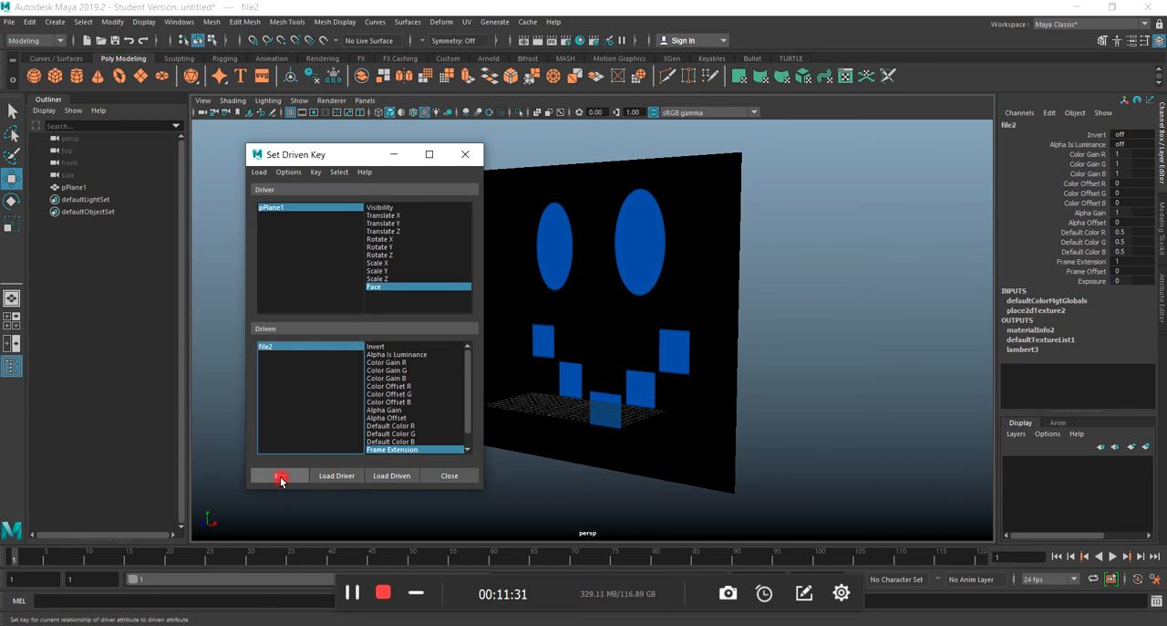
{"action": "left_click", "coordinate": [280, 479]}
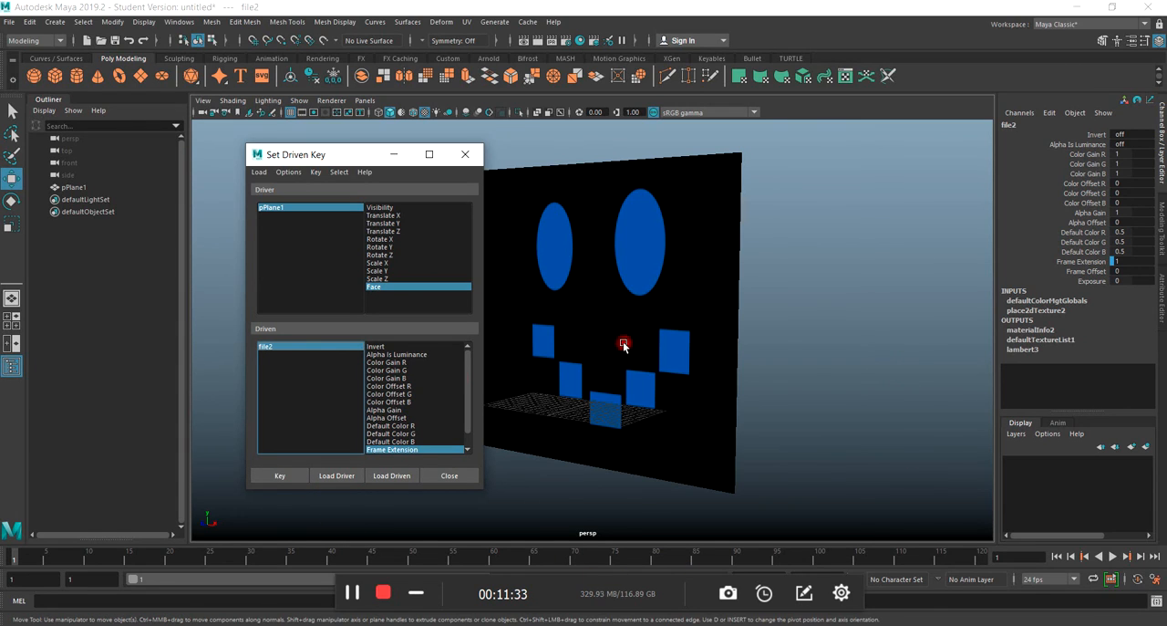
Reselect the driver plane and set its Face attribute to calm.
{"action": "left_click", "coordinate": [77, 565]}
{"action": "left_click", "coordinate": [273, 209]}
{"action": "left_click", "coordinate": [548, 340]}
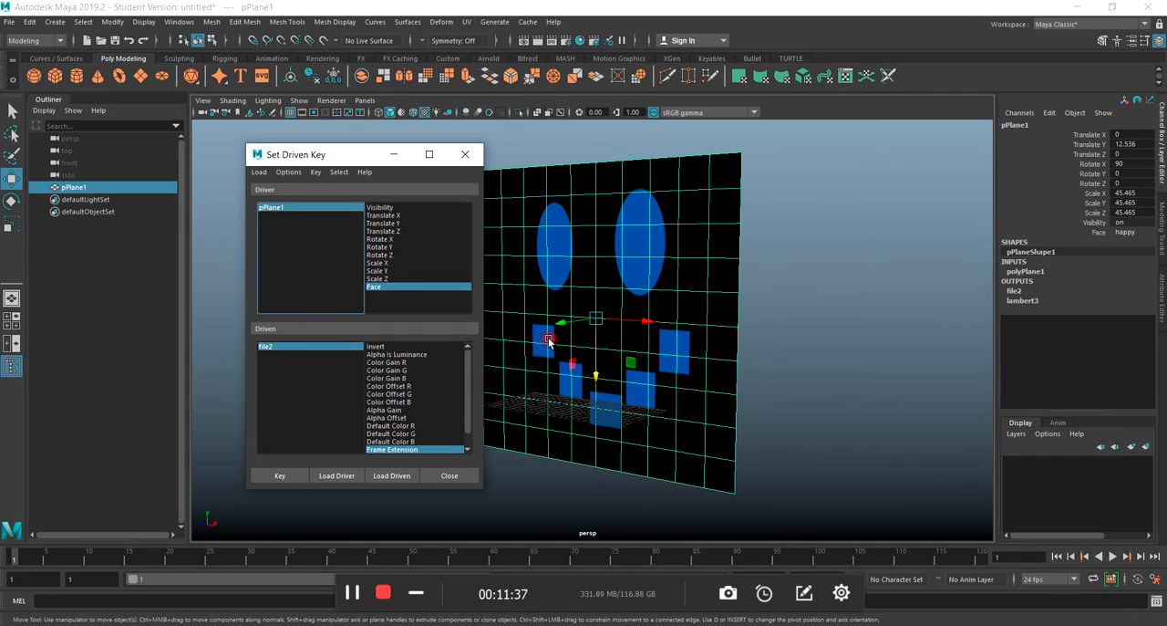
{"action": "left_click", "coordinate": [1105, 234]}
{"action": "middle_click_drag", "start_coordinate": [812, 323], "coordinate": [824, 351]}
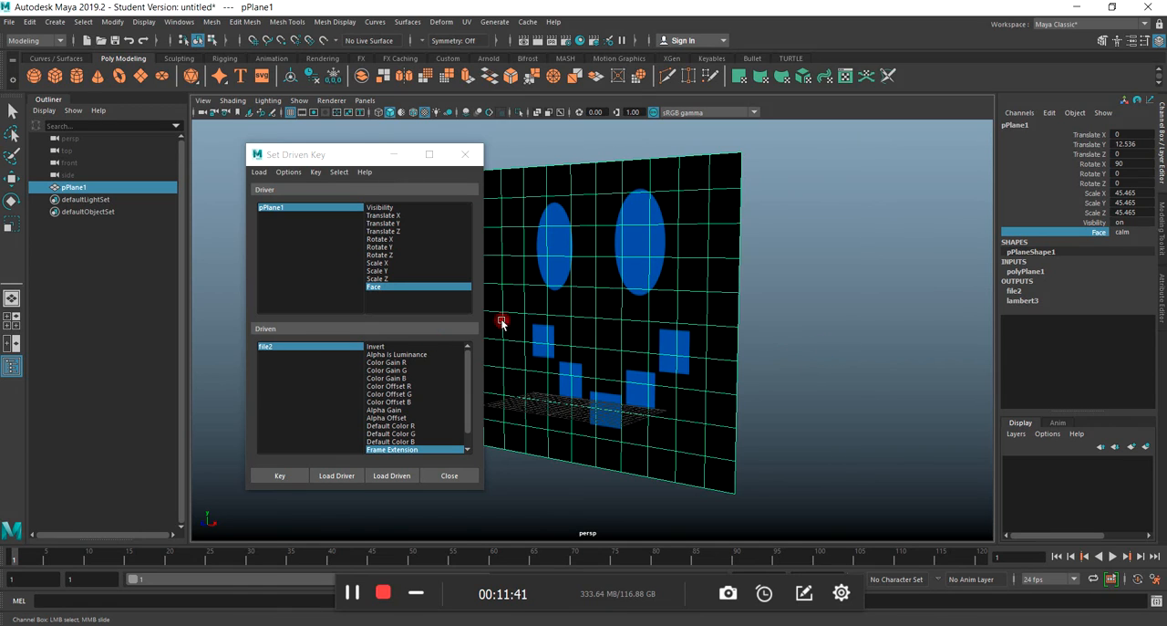
Set file2's Frame Extension to 2 and key it as the driven value for the calm face.
{"action": "left_click", "coordinate": [269, 351]}
{"action": "left_click", "coordinate": [265, 349]}
{"action": "left_click", "coordinate": [1126, 262]}
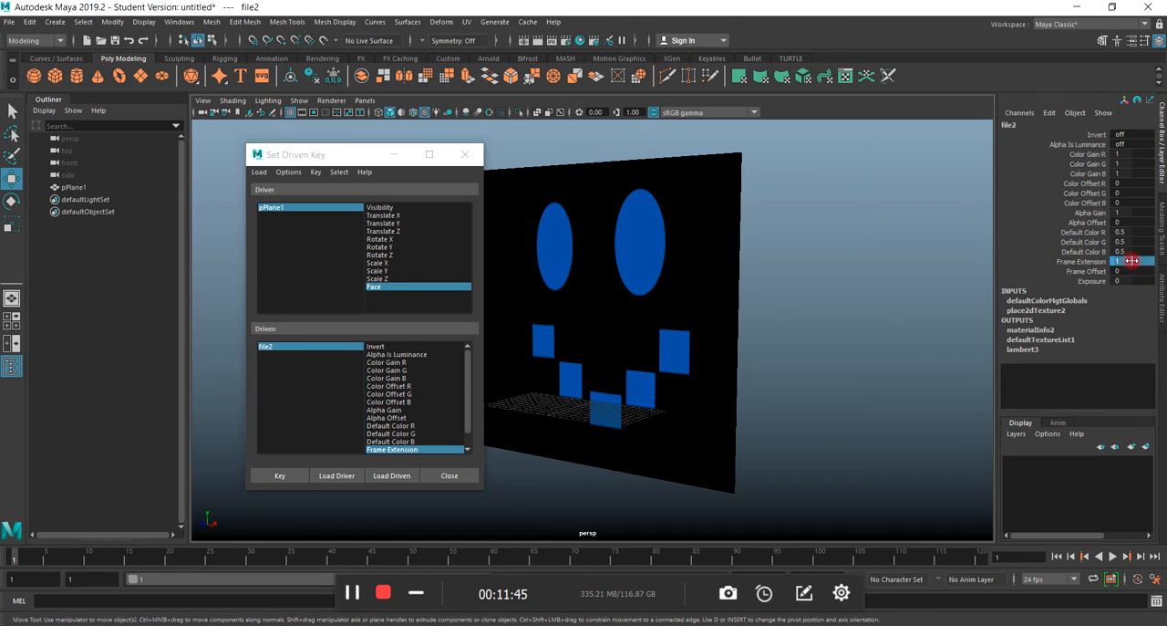
{"action": "type", "text": "2"}
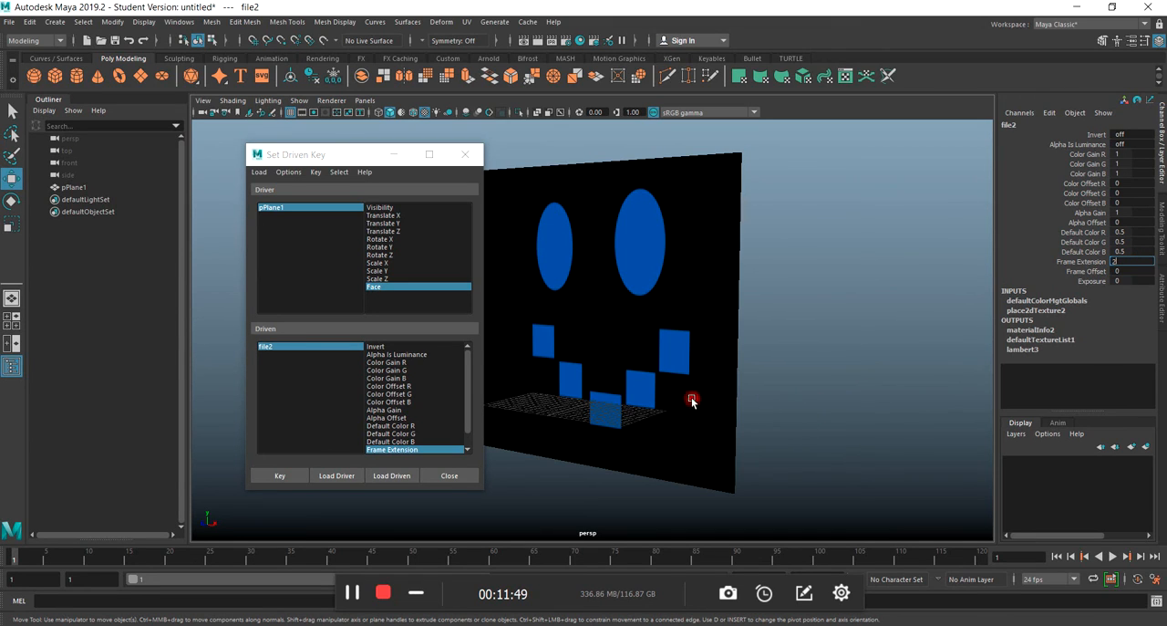
{"action": "left_click", "coordinate": [873, 389]}
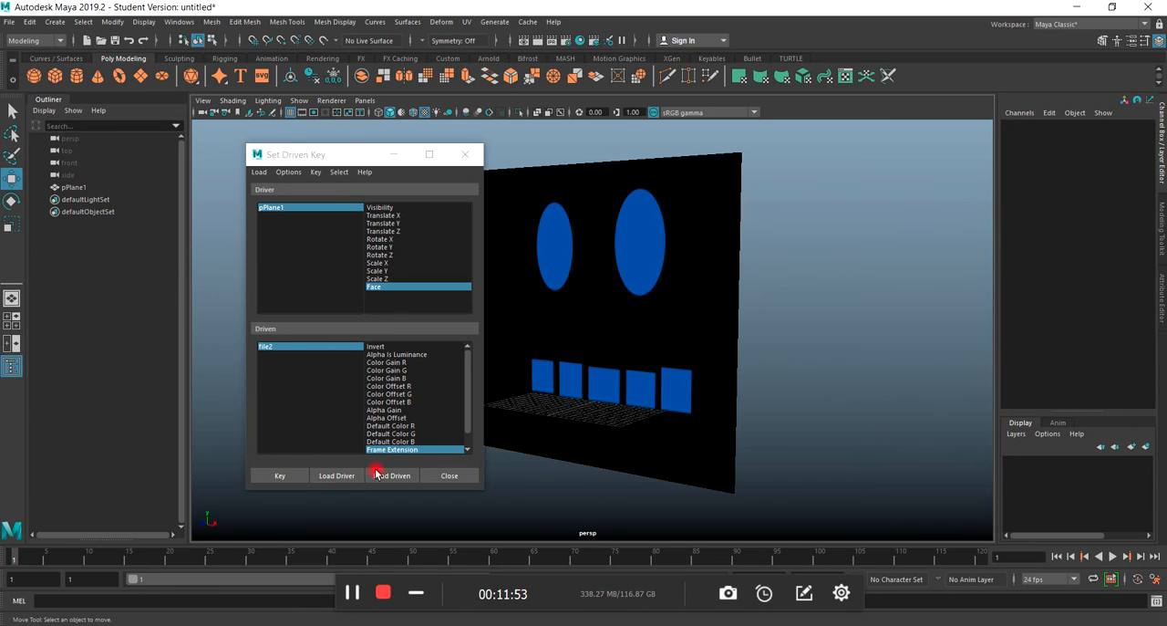
{"action": "left_click", "coordinate": [273, 478]}
{"action": "left_click", "coordinate": [698, 306]}
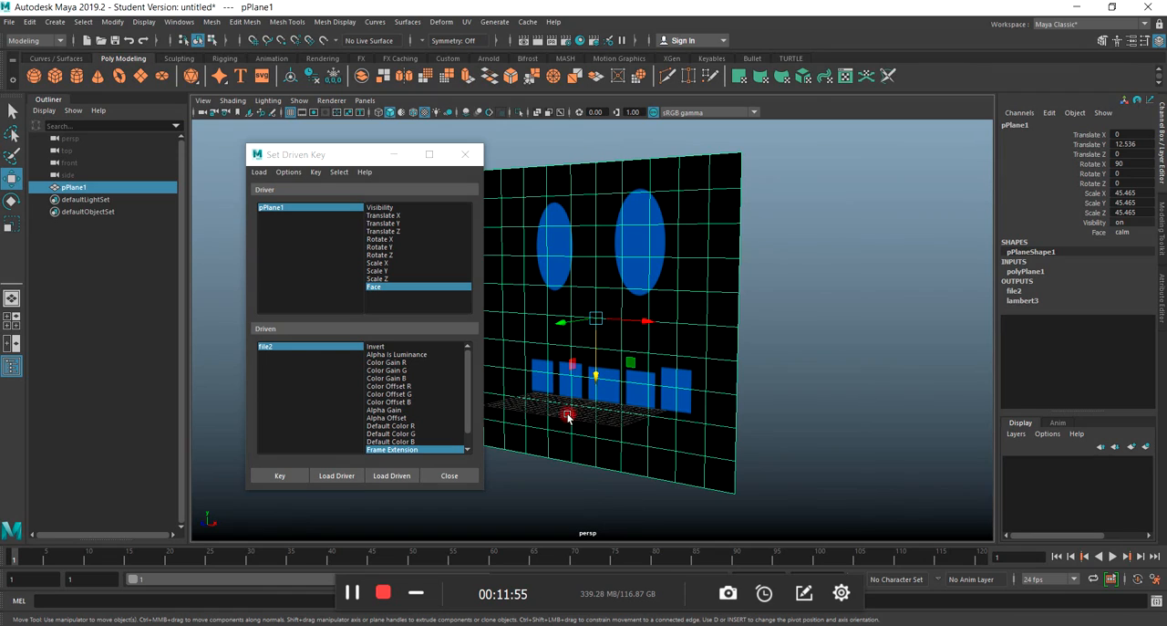
{"action": "left_click", "coordinate": [288, 477]}
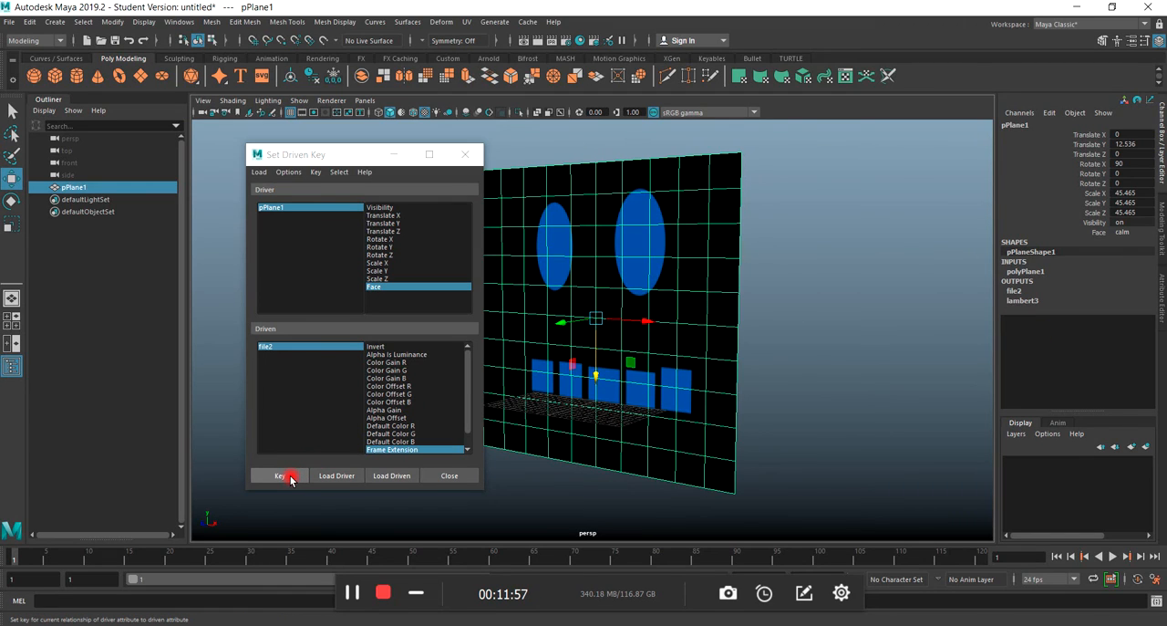
{"action": "left_click", "coordinate": [290, 477]}
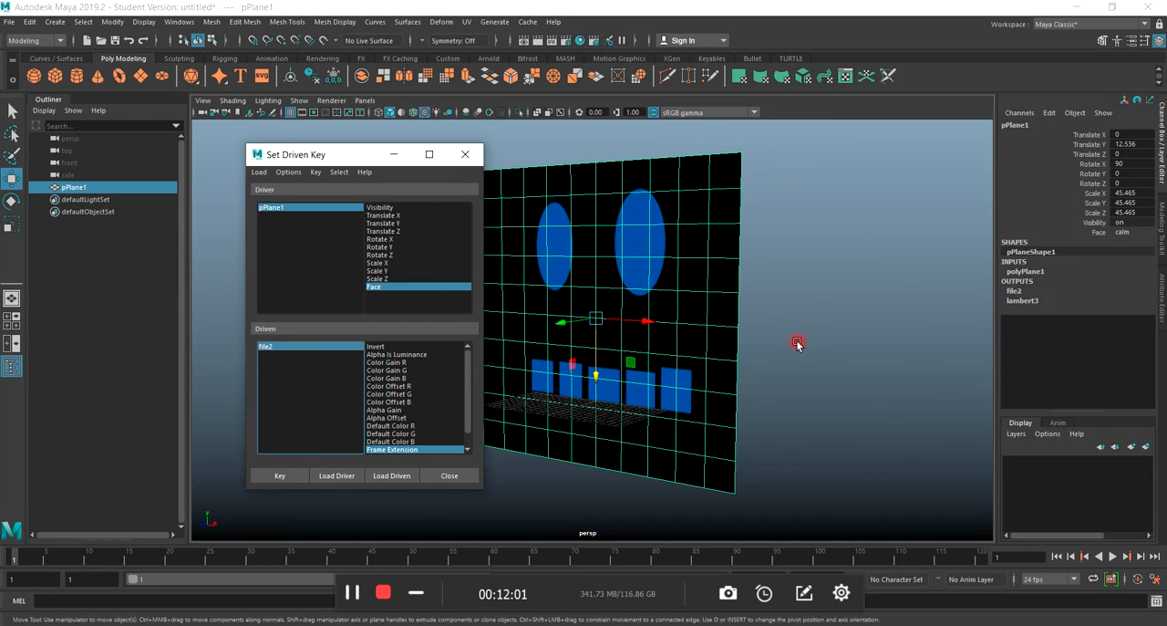
Change the plane's Face attribute to sad.
{"action": "middle_click_drag", "start_coordinate": [795, 341], "coordinate": [826, 332]}
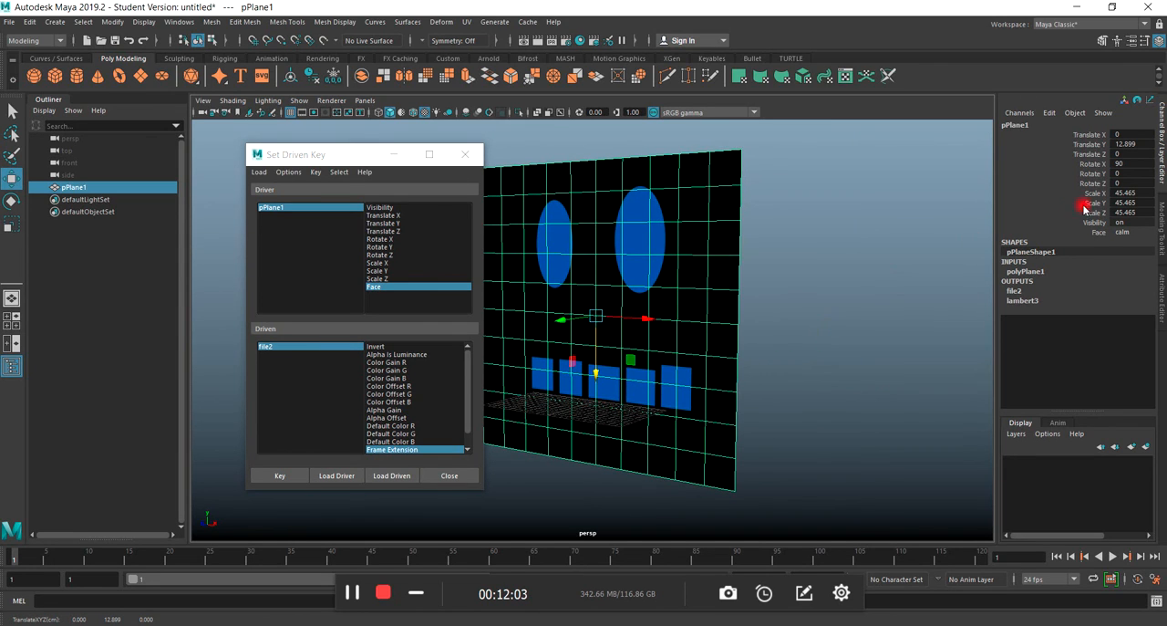
{"action": "left_click", "coordinate": [1104, 233]}
{"action": "middle_click_drag", "start_coordinate": [982, 250], "coordinate": [876, 258]}
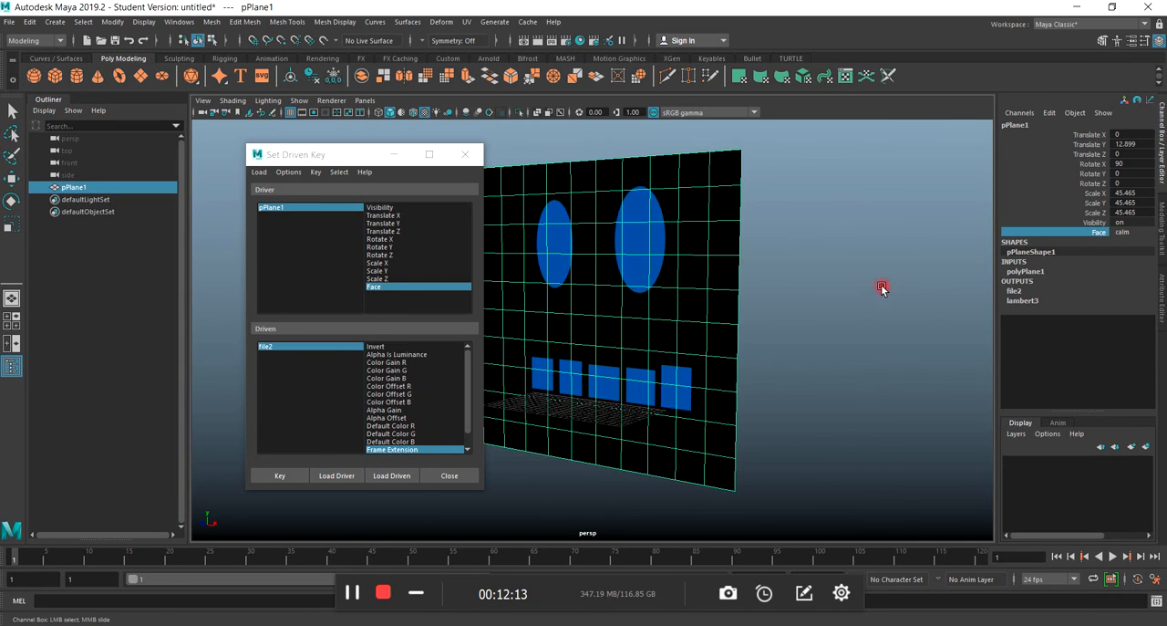
{"action": "middle_click_drag", "start_coordinate": [864, 279], "coordinate": [1067, 275]}
Set file2's Frame Extension to 3 and key it as the driven value for the sad face.
{"action": "left_click", "coordinate": [379, 289]}
{"action": "left_click", "coordinate": [266, 347]}
{"action": "left_click", "coordinate": [1101, 270]}
{"action": "double_click", "coordinate": [1130, 259]}
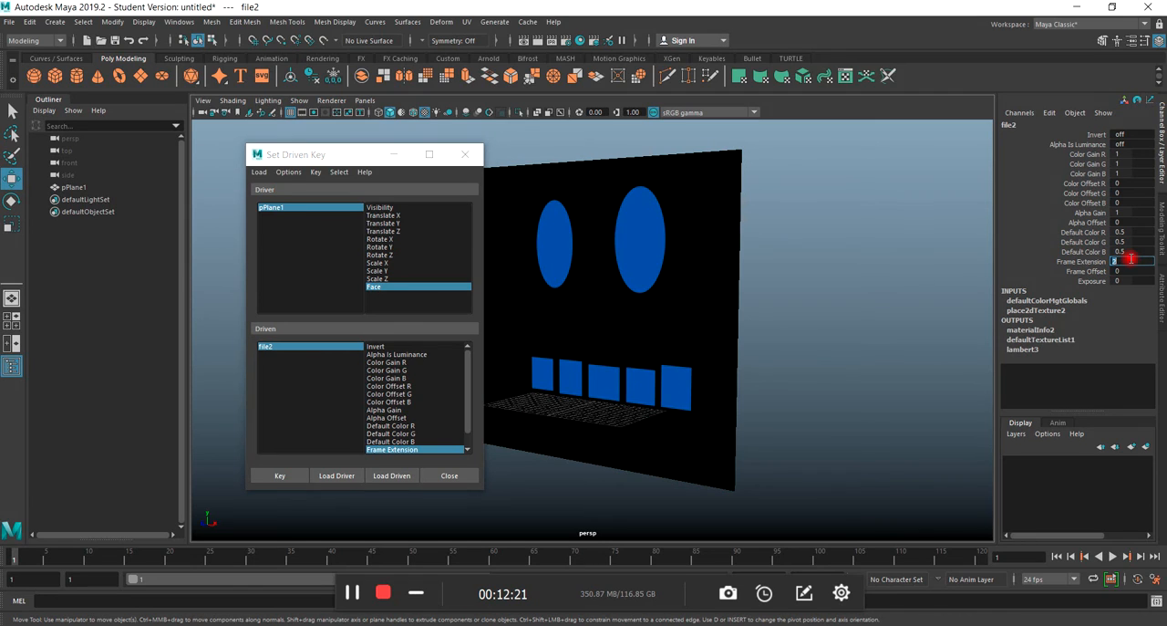
{"action": "type", "text": "3"}
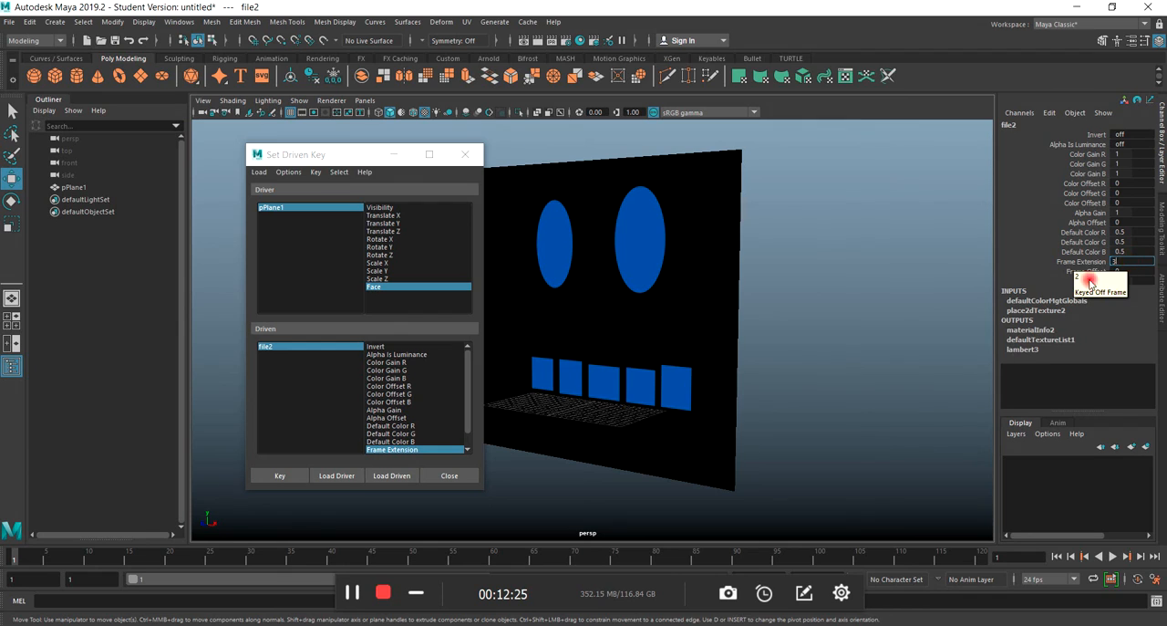
{"action": "left_click", "coordinate": [918, 367]}
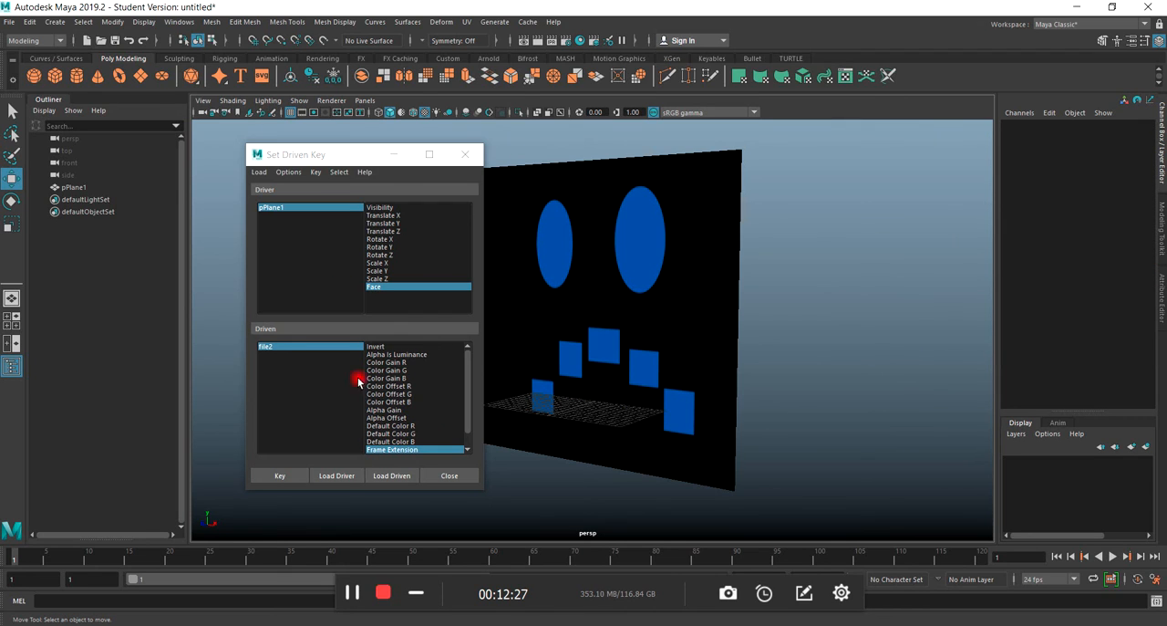
{"action": "left_click", "coordinate": [643, 265]}
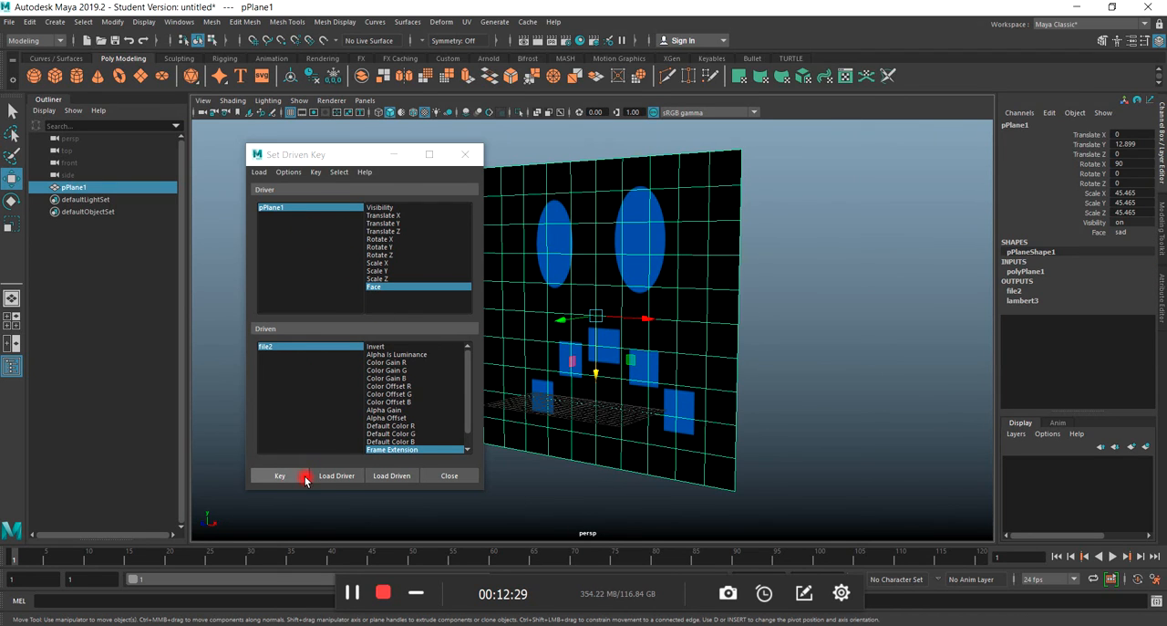
{"action": "left_click", "coordinate": [282, 476]}
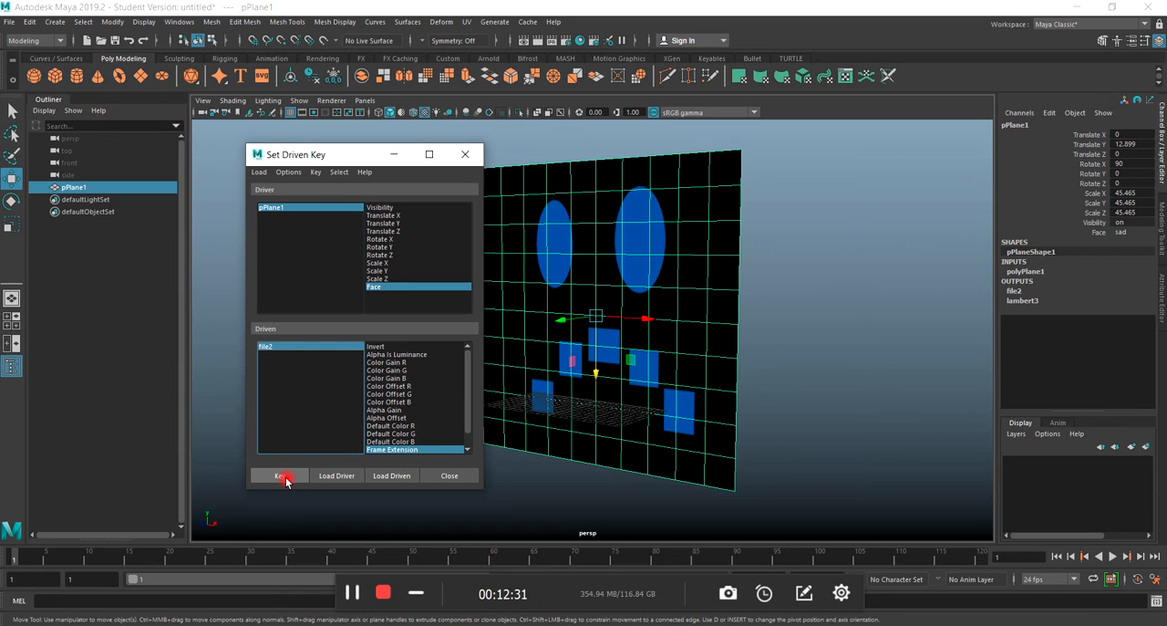
Close the Set Driven Key window, reselect the plane and switch its Face attribute back to happy.
{"action": "left_click", "coordinate": [465, 154]}
{"action": "left_click", "coordinate": [854, 410]}
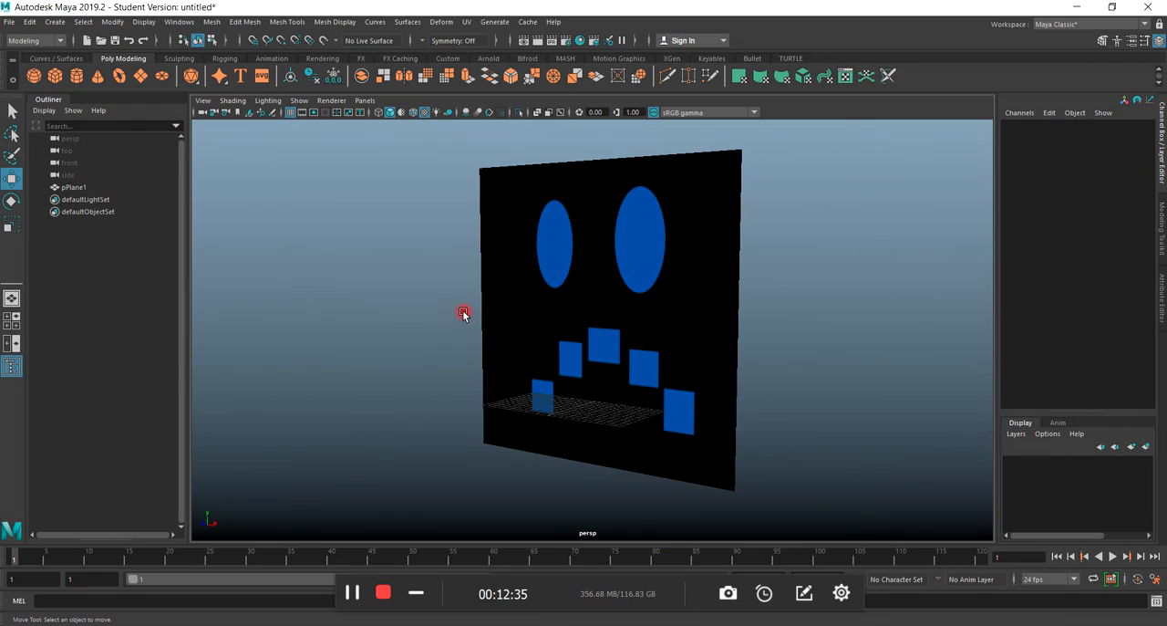
{"action": "left_click", "coordinate": [492, 316]}
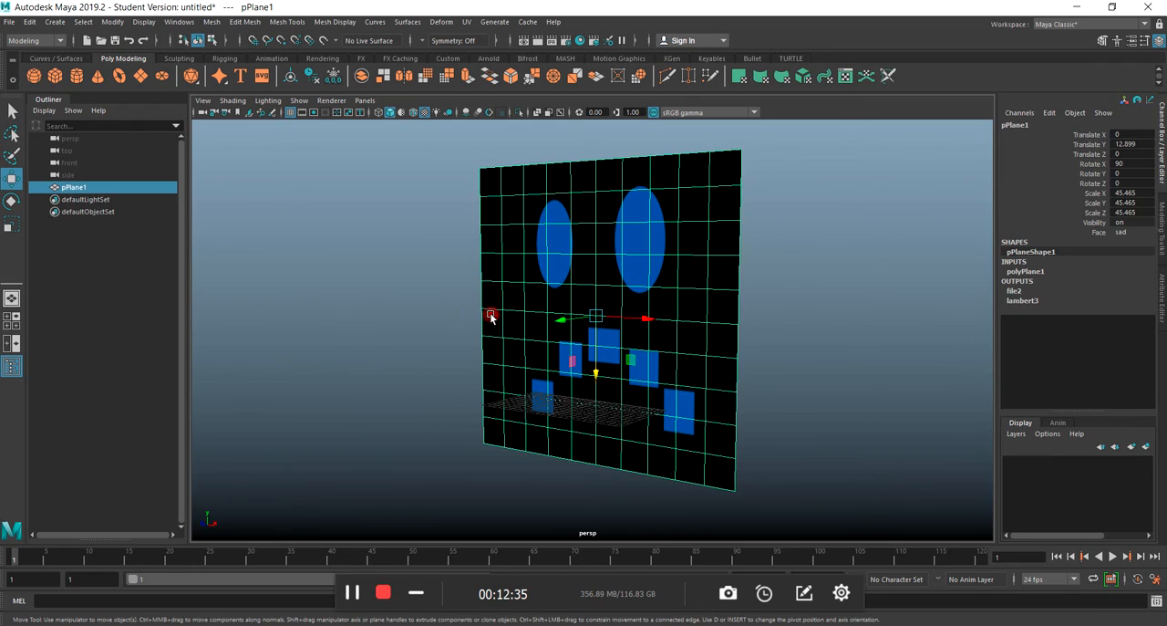
{"action": "left_click", "coordinate": [1102, 233]}
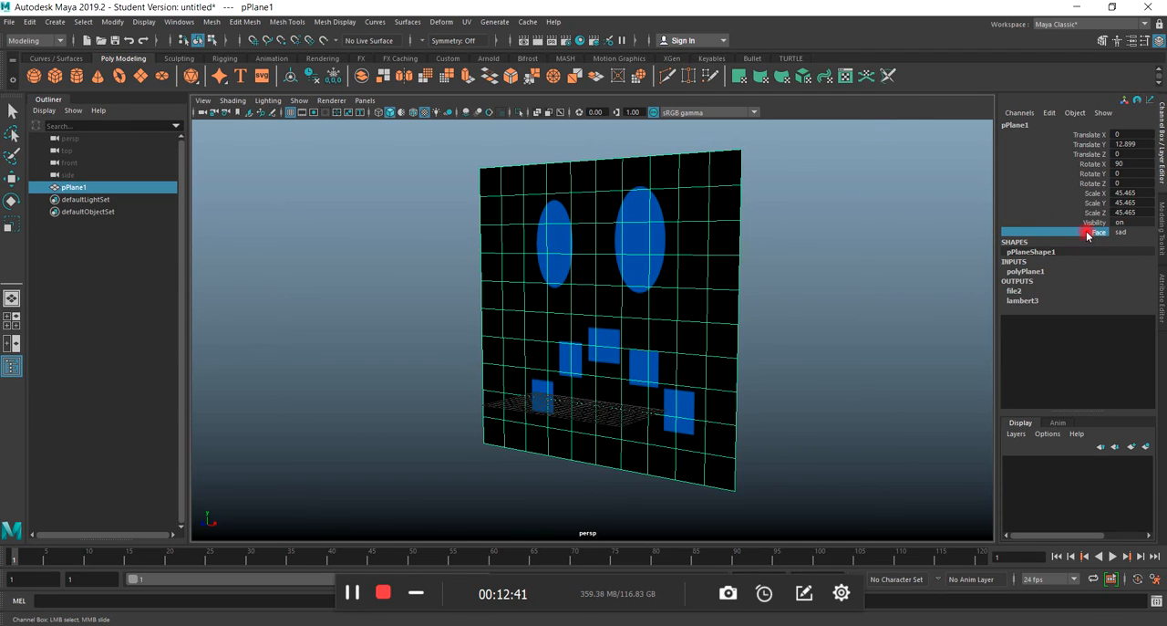
{"action": "middle_click_drag", "start_coordinate": [786, 264], "coordinate": [386, 338]}
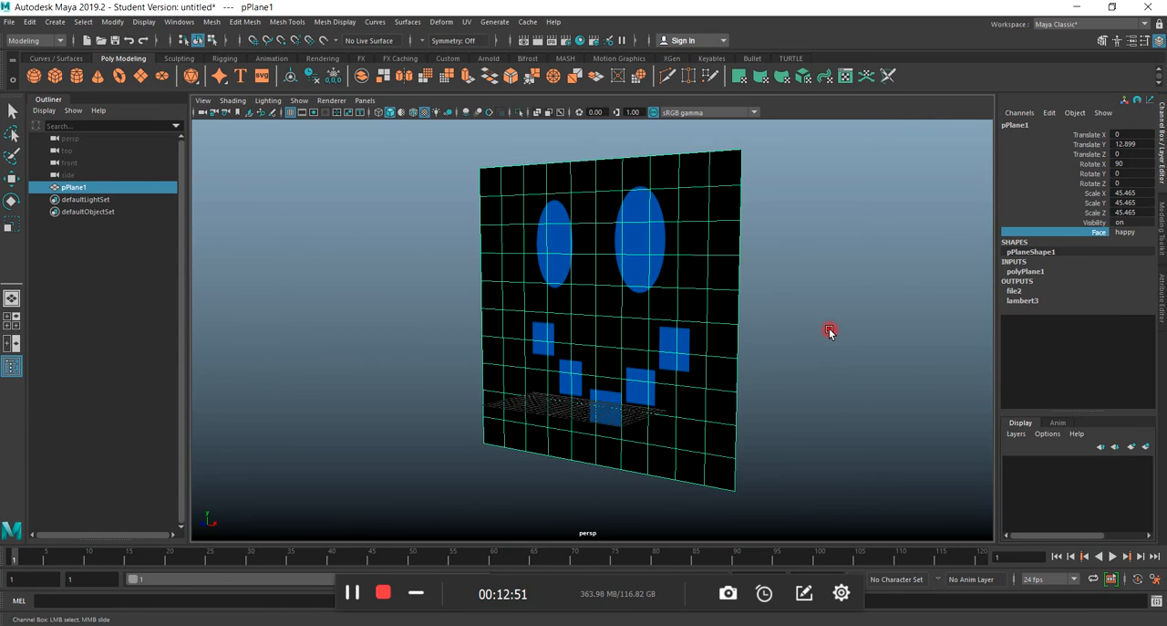
Key the plane's attributes with the happy face at frame 1 and move the current time to frame 15.
{"action": "key", "text": "s"}
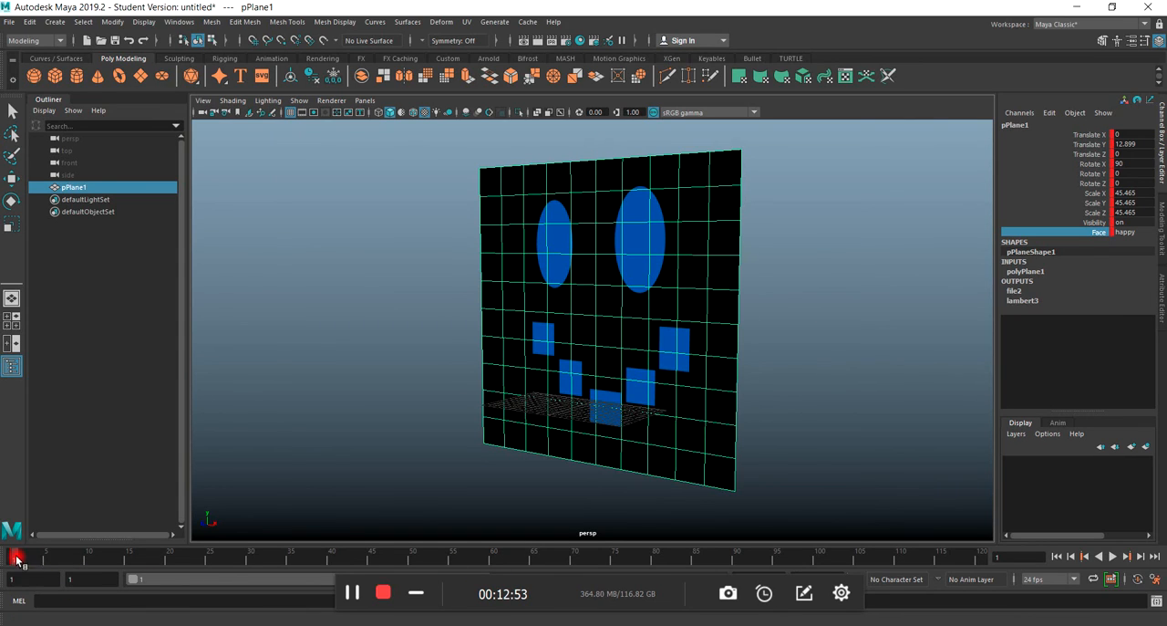
{"action": "left_click_drag", "start_coordinate": [18, 558], "coordinate": [128, 558]}
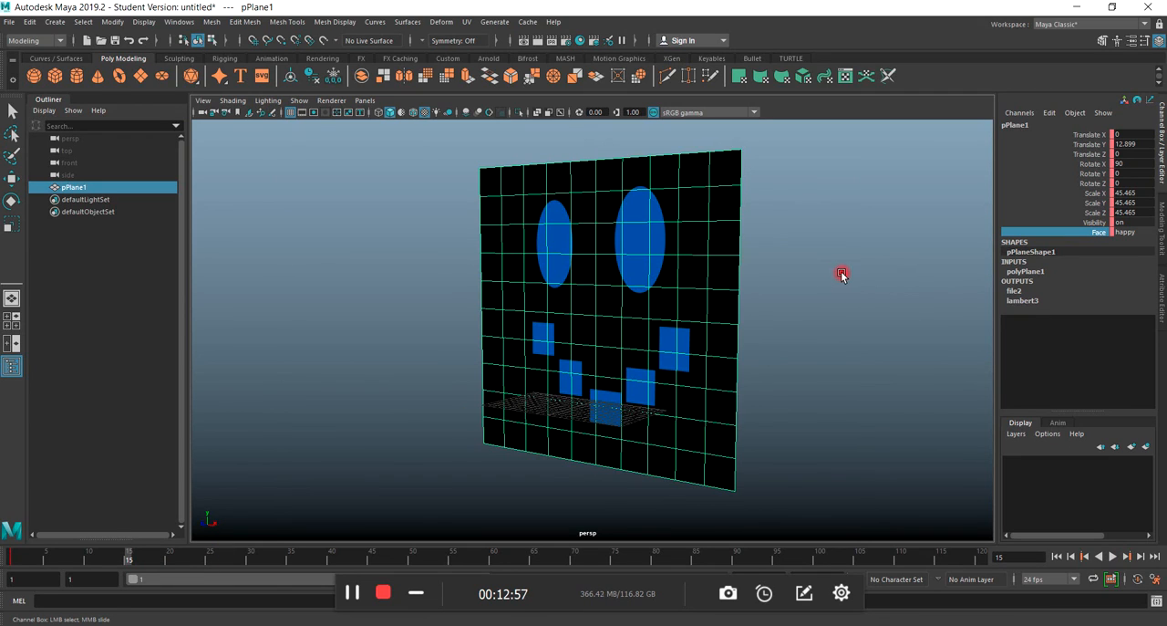
Change the plane's Face attribute from happy through calm to sad and key it at frame 15.
{"action": "middle_click_drag", "start_coordinate": [843, 272], "coordinate": [913, 274]}
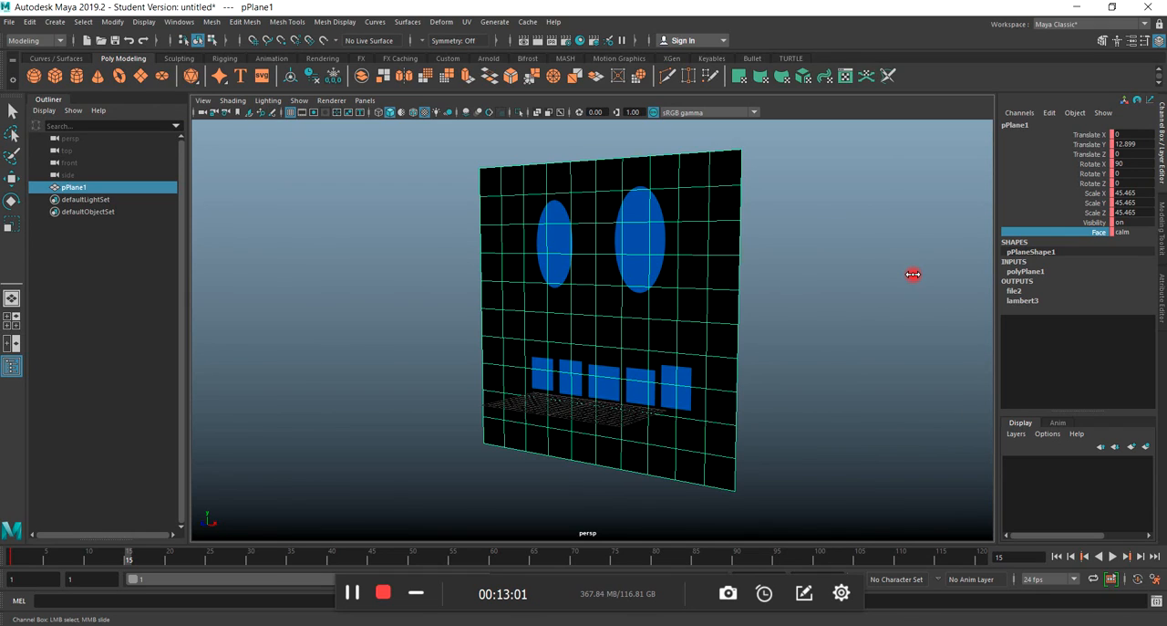
{"action": "middle_click_drag", "start_coordinate": [913, 274], "coordinate": [948, 272]}
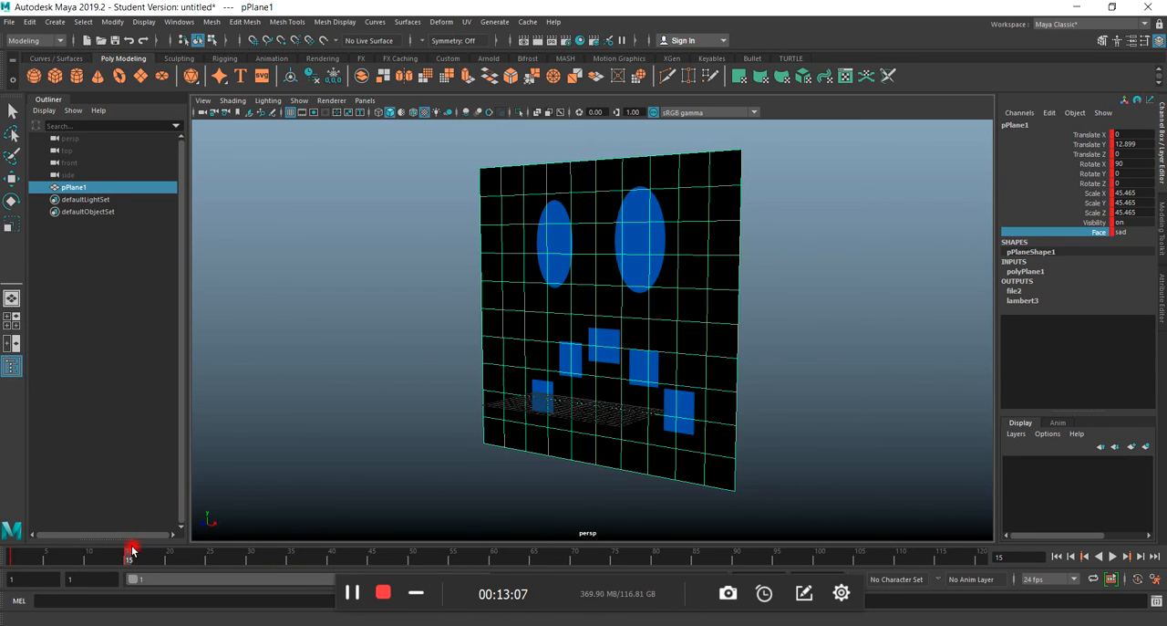
Key the plane's Face attribute as calm at frame 8 and scrub on to frame 15.
{"action": "left_click", "coordinate": [13, 558]}
{"action": "left_click_drag", "start_coordinate": [11, 554], "coordinate": [73, 561]}
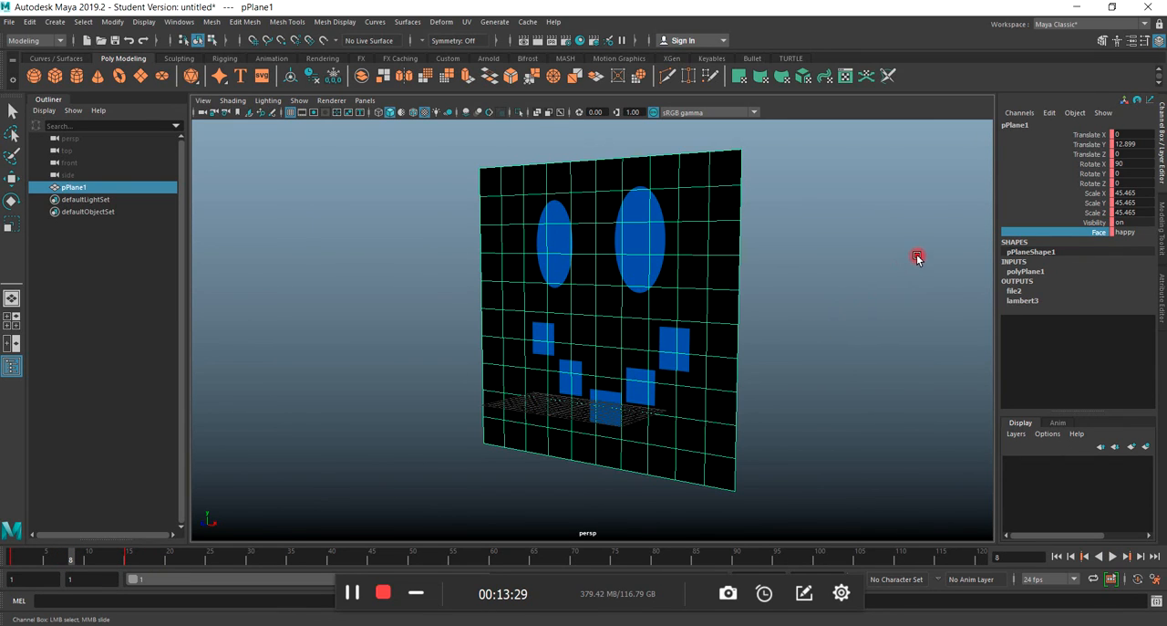
{"action": "middle_click_drag", "start_coordinate": [917, 255], "coordinate": [1008, 249]}
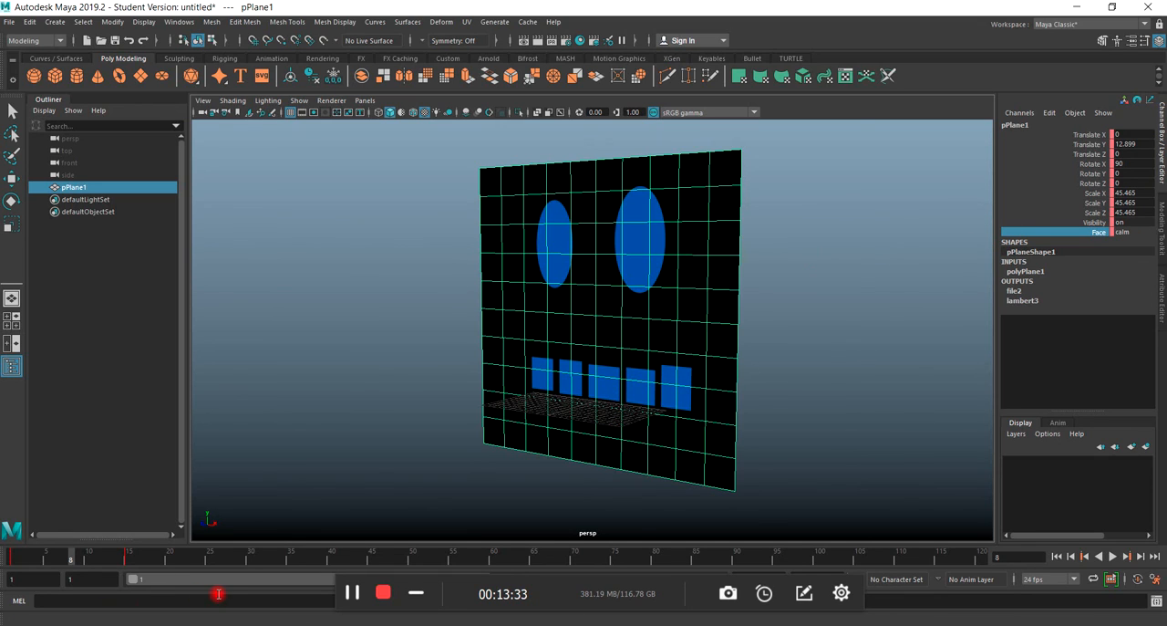
{"action": "left_click_drag", "start_coordinate": [66, 562], "coordinate": [129, 556]}
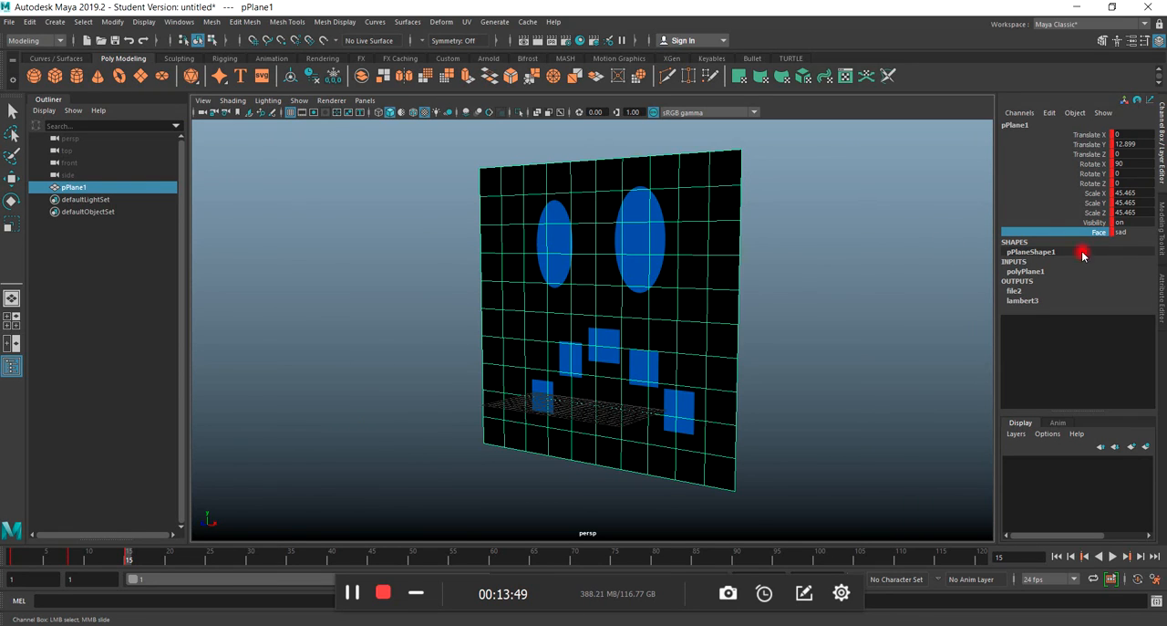
{"action": "left_click", "coordinate": [915, 373]}
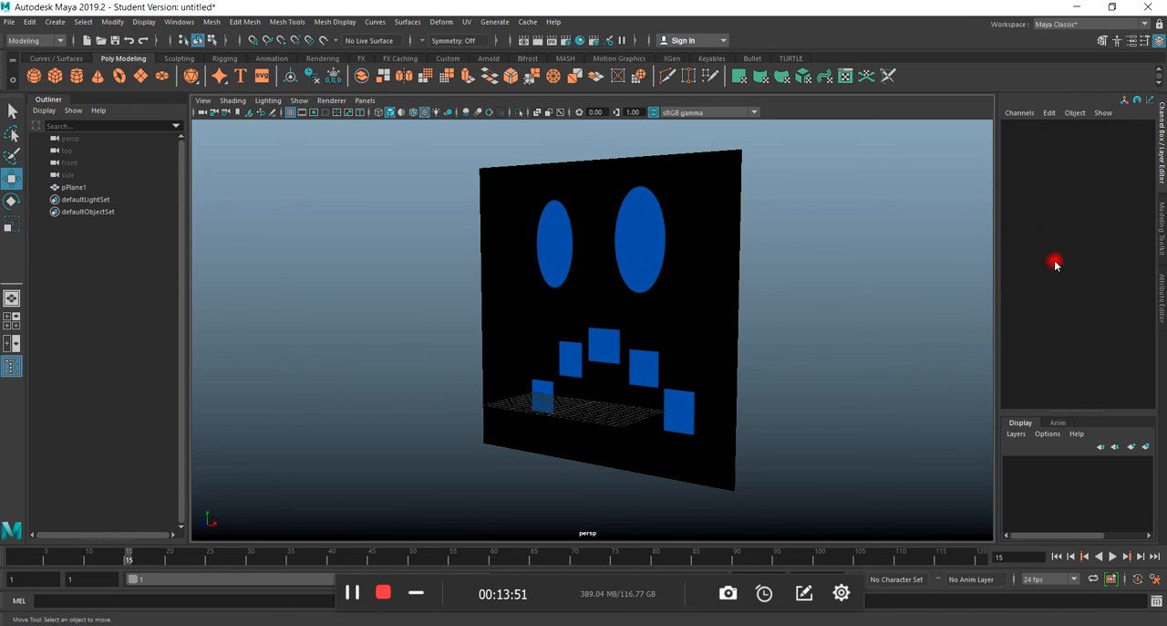
{"action": "left_click", "coordinate": [663, 339]}
{"action": "left_click", "coordinate": [1101, 232]}
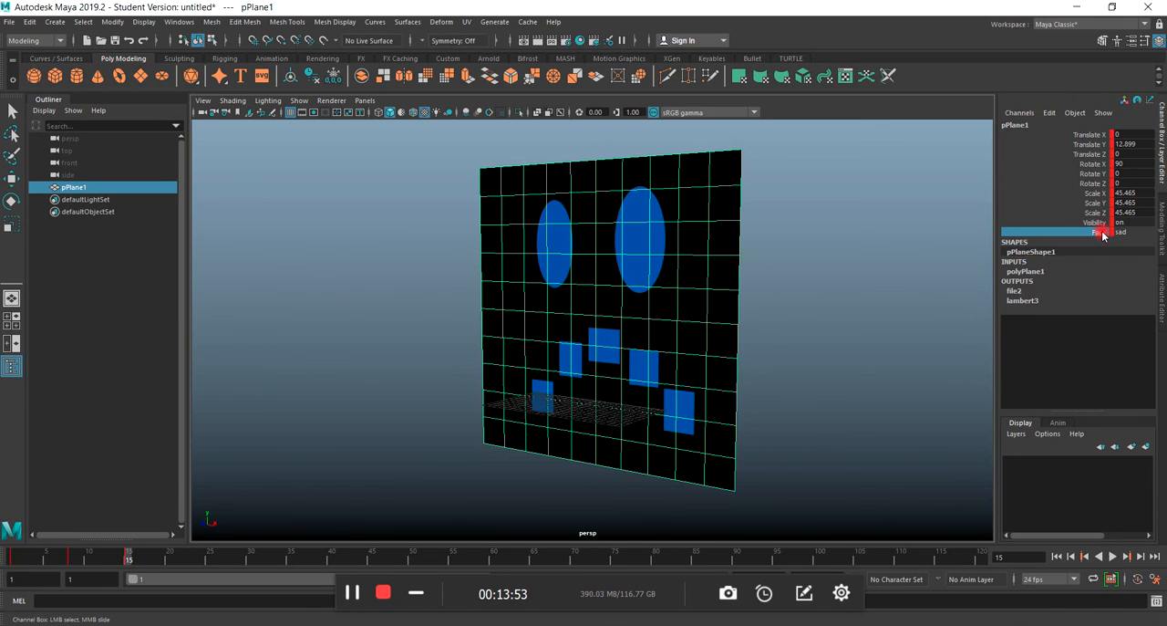
{"action": "scroll", "coordinate": [381, 469], "scroll_direction": "down", "scroll_amount": 2}
{"action": "scroll", "coordinate": [396, 462], "scroll_direction": "up", "scroll_amount": 3}
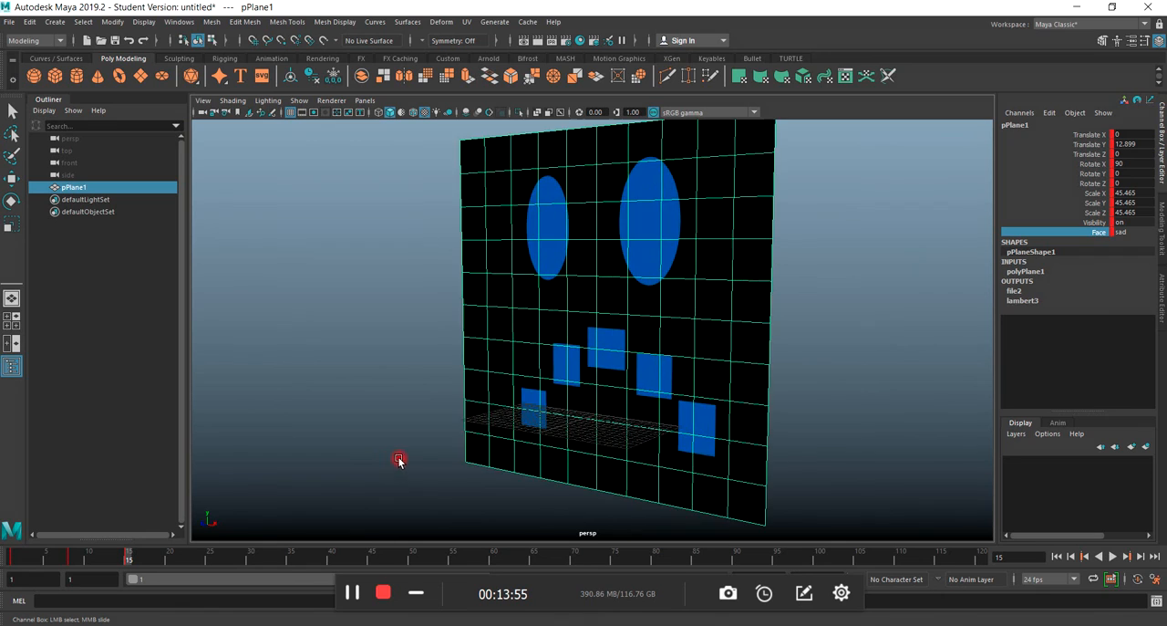
Create a polygon cube, scale it uniformly to about 68.667 and move it behind the face plane to about -89.179 in Z.
{"action": "scroll", "coordinate": [464, 435], "scroll_direction": "down", "scroll_amount": 4}
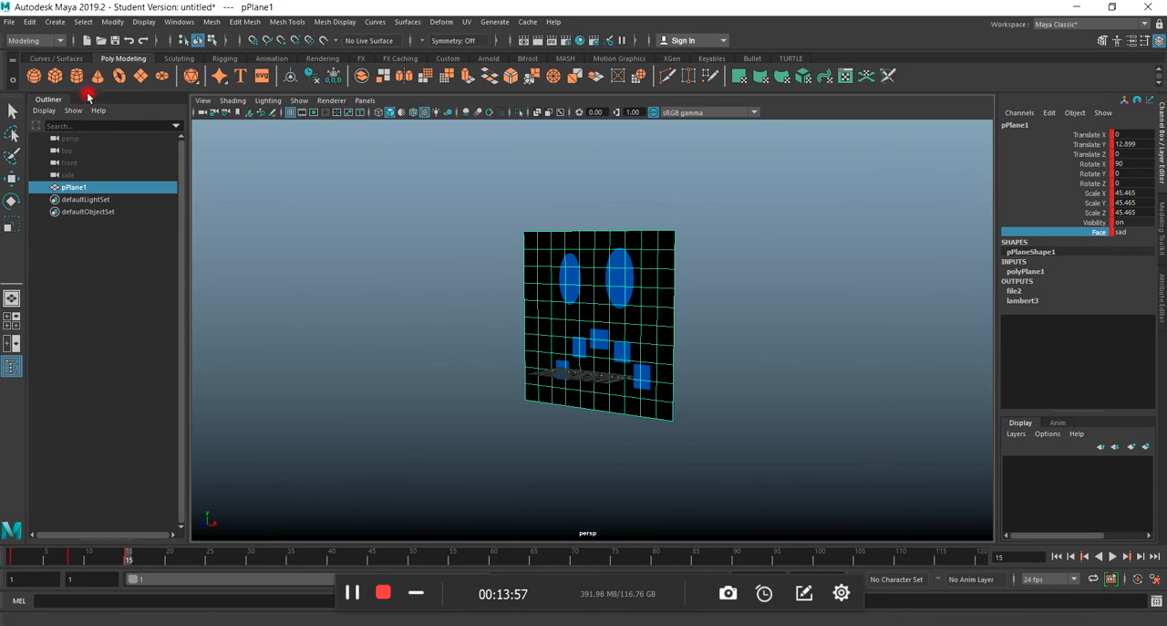
{"action": "left_click", "coordinate": [55, 76]}
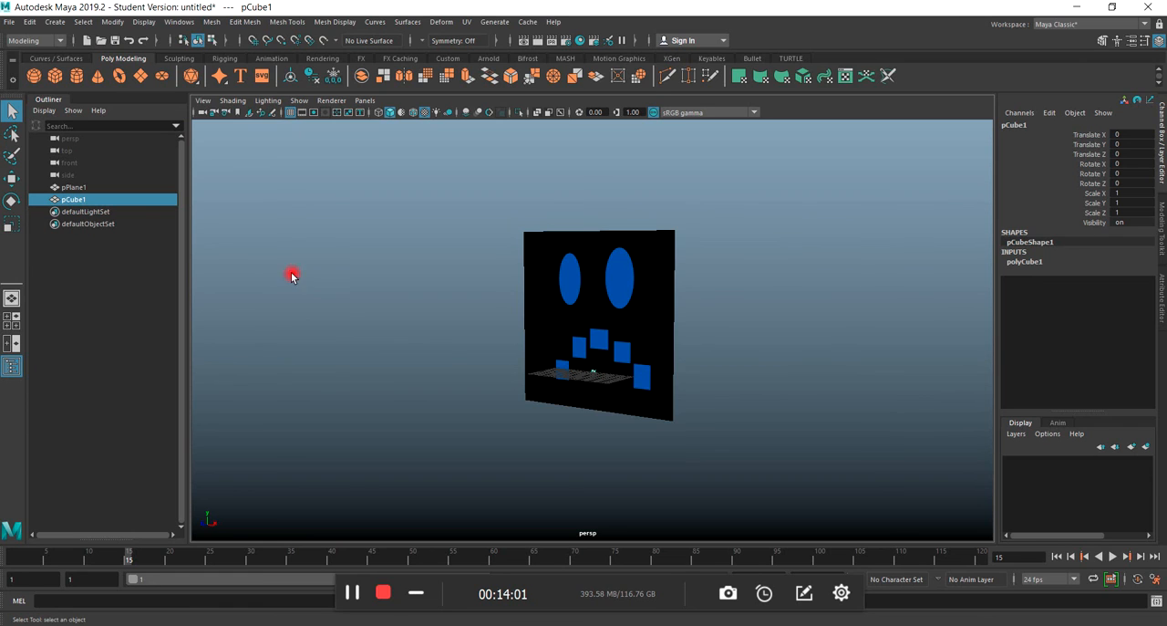
{"action": "key", "text": "r"}
{"action": "left_click_drag", "start_coordinate": [605, 376], "coordinate": [829, 338]}
{"action": "left_click", "coordinate": [11, 181]}
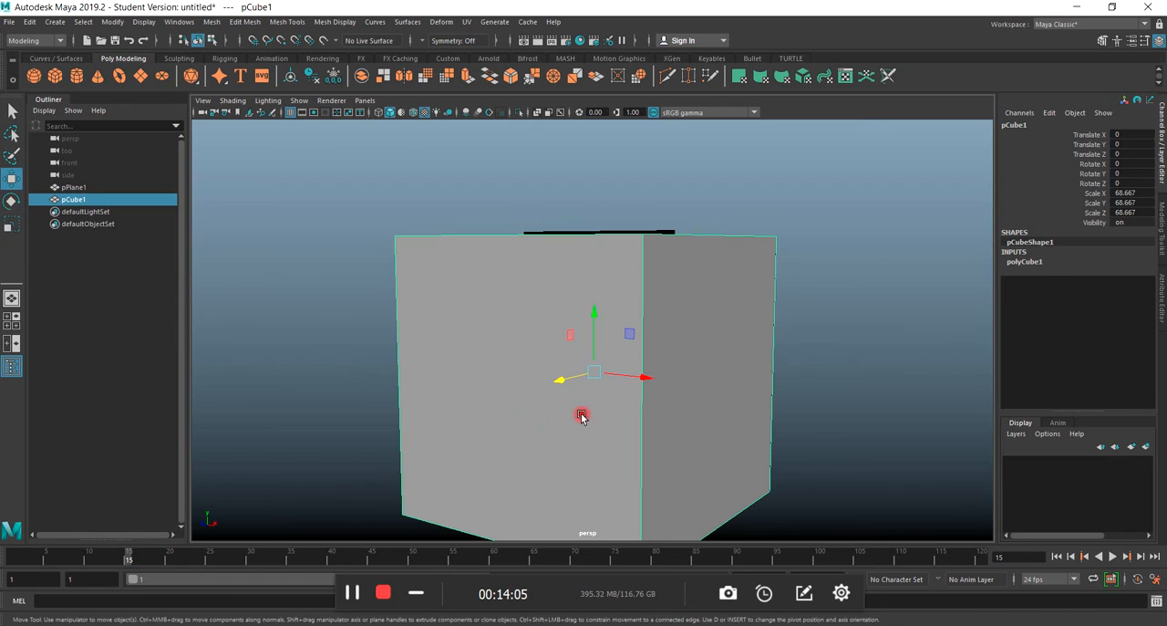
{"action": "left_click_drag", "start_coordinate": [565, 380], "coordinate": [721, 331]}
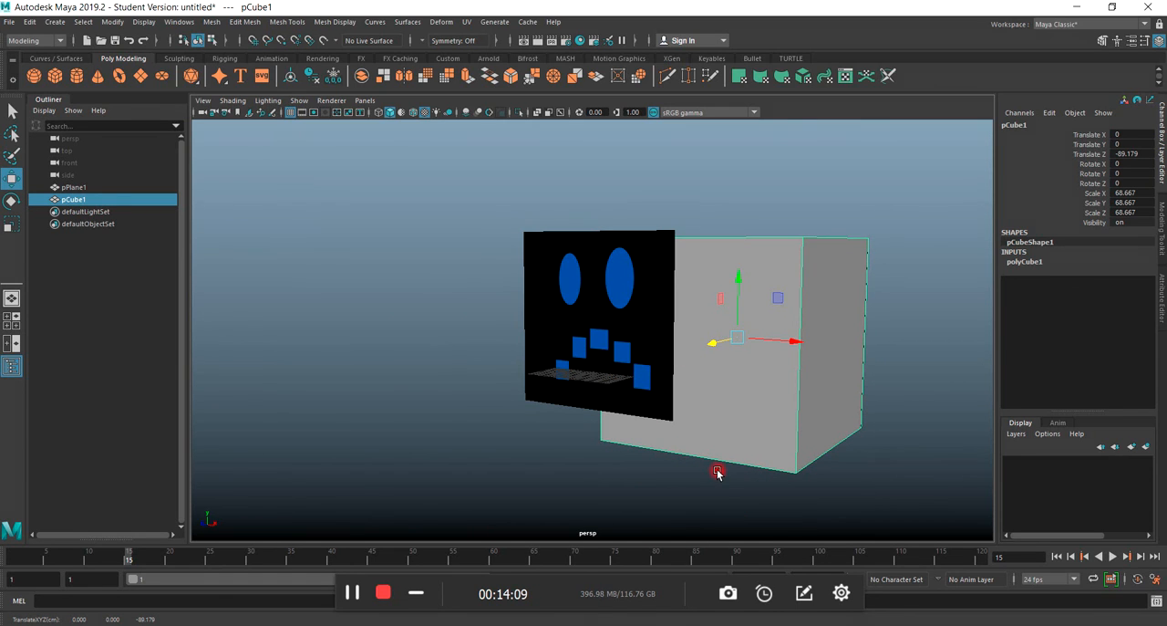
Open the UV Editor for the cube to examine how its faces are laid out.
{"action": "left_click_drag", "start_coordinate": [717, 472], "coordinate": [621, 394], "text": "alt"}
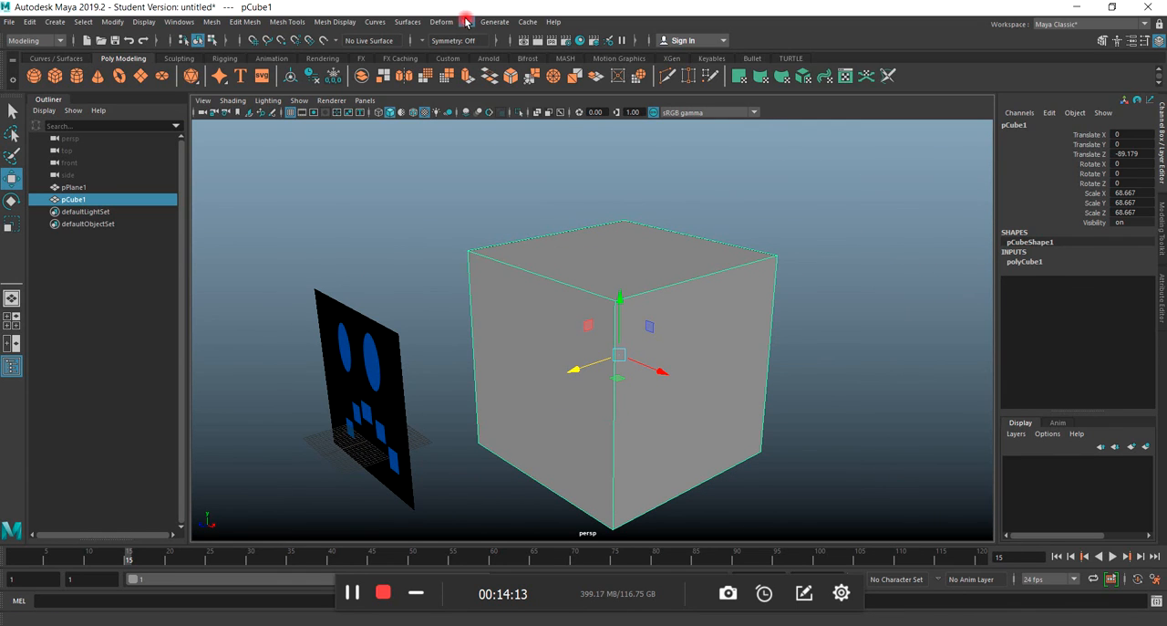
{"action": "left_click", "coordinate": [465, 22]}
{"action": "left_click", "coordinate": [494, 45]}
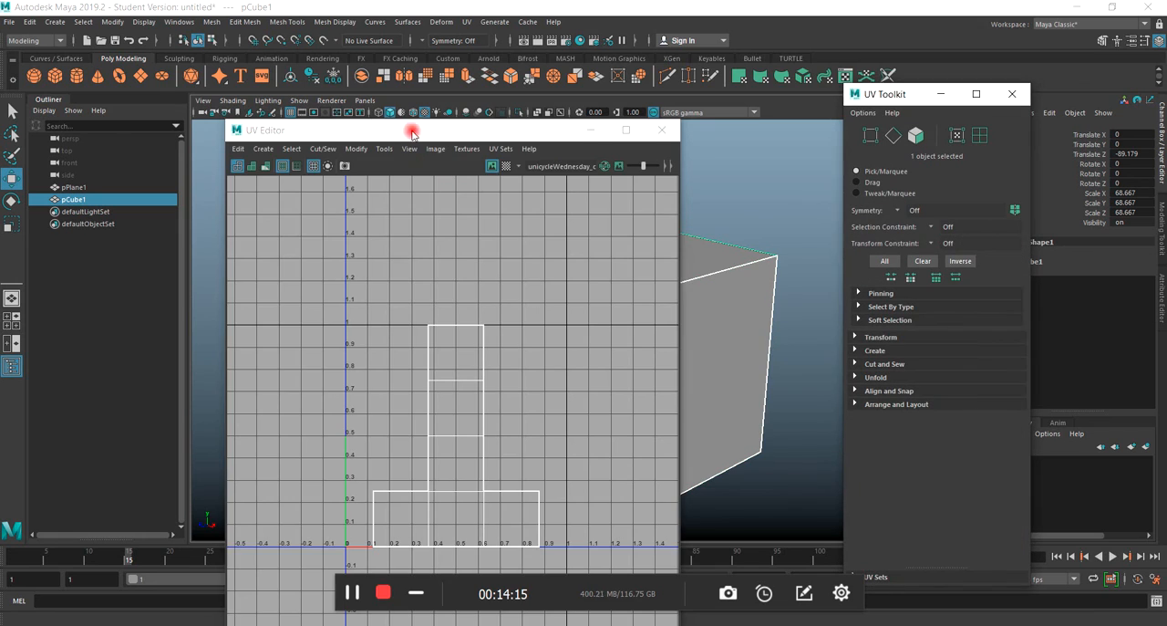
{"action": "left_click_drag", "start_coordinate": [412, 133], "coordinate": [498, 96]}
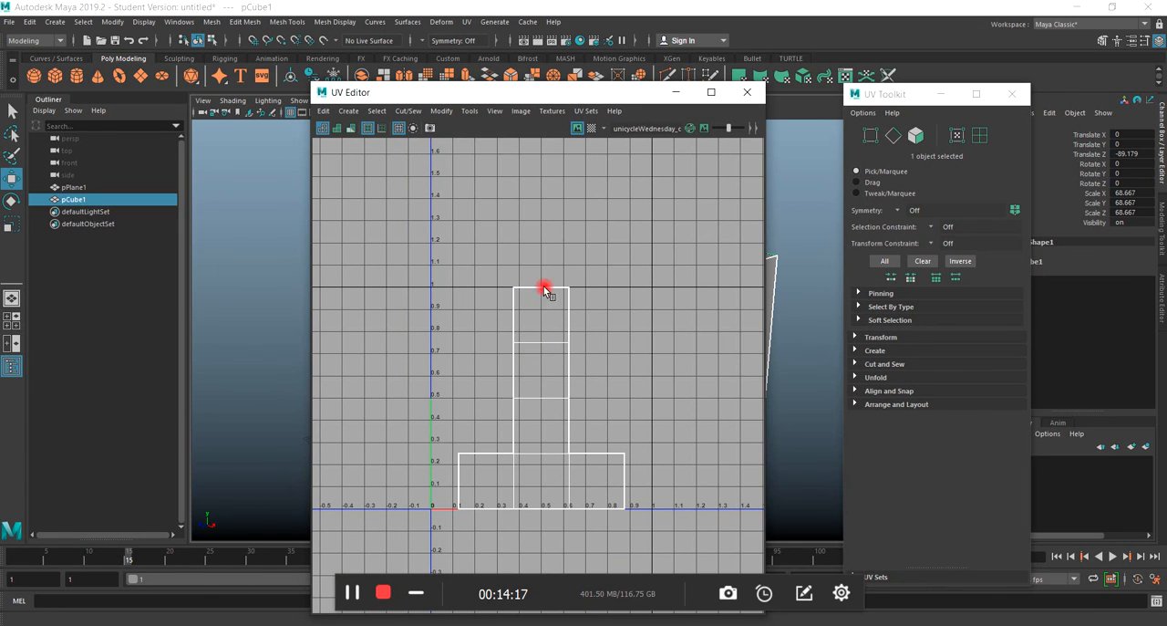
Switch to Photoshop to compare the face drawing with the cube's UV layout, then return to Maya and close the UV Editor.
{"action": "key", "text": "alt+Tab"}
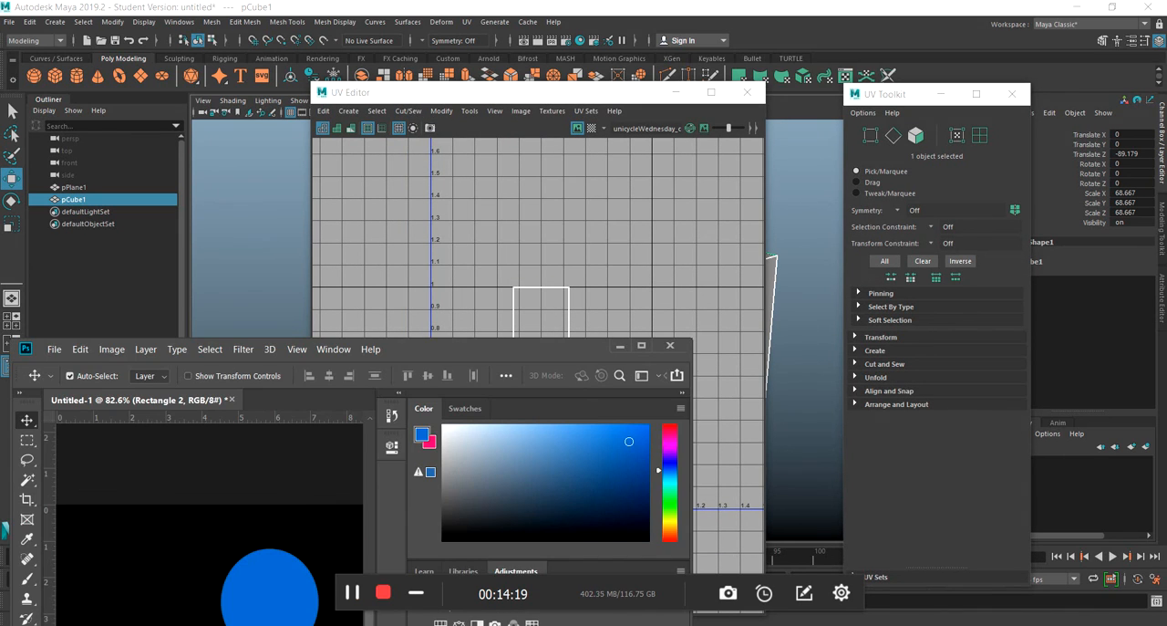
{"action": "left_click_drag", "start_coordinate": [405, 352], "coordinate": [701, 77]}
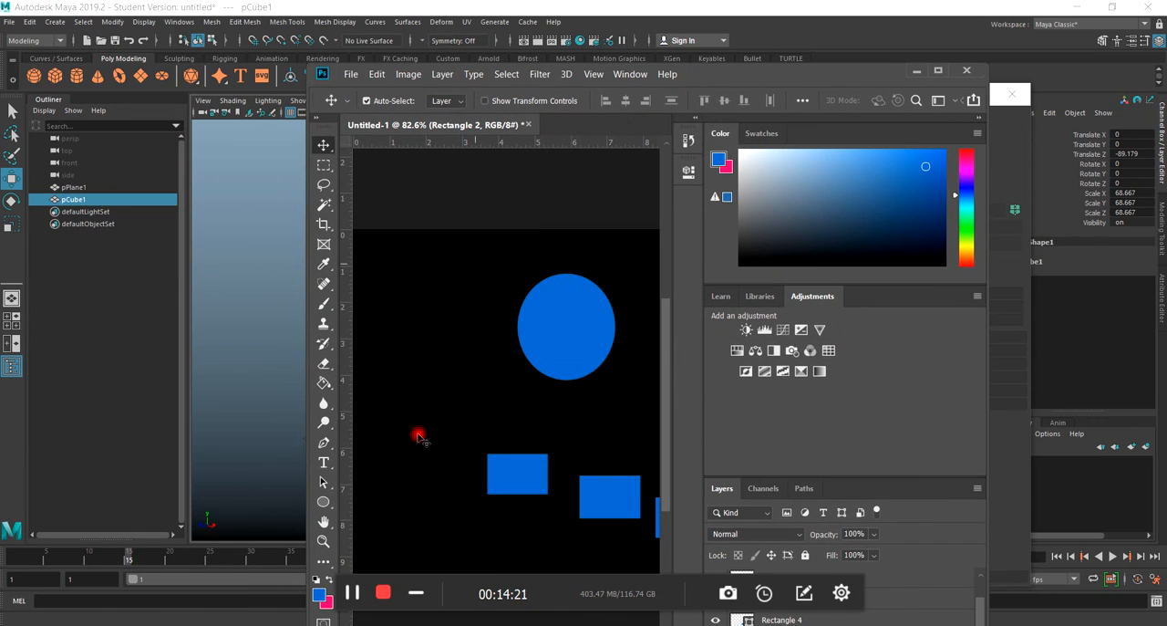
{"action": "left_click", "coordinate": [938, 72]}
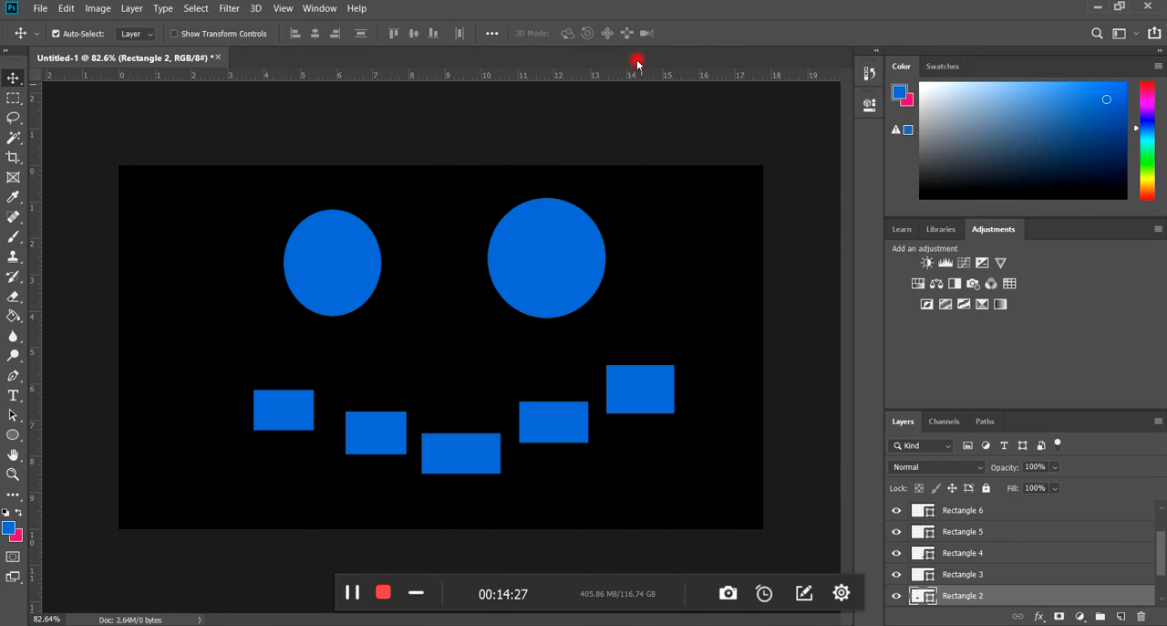
{"action": "double_click", "coordinate": [621, 10]}
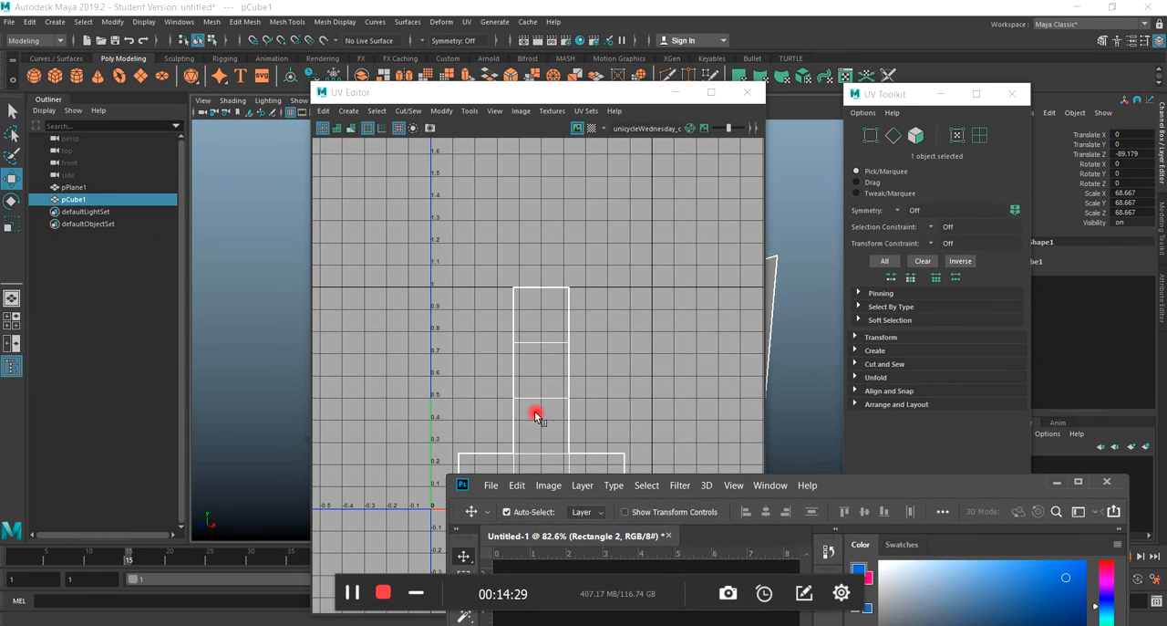
{"action": "left_click_drag", "start_coordinate": [847, 477], "coordinate": [477, 135]}
{"action": "left_click", "coordinate": [684, 133]}
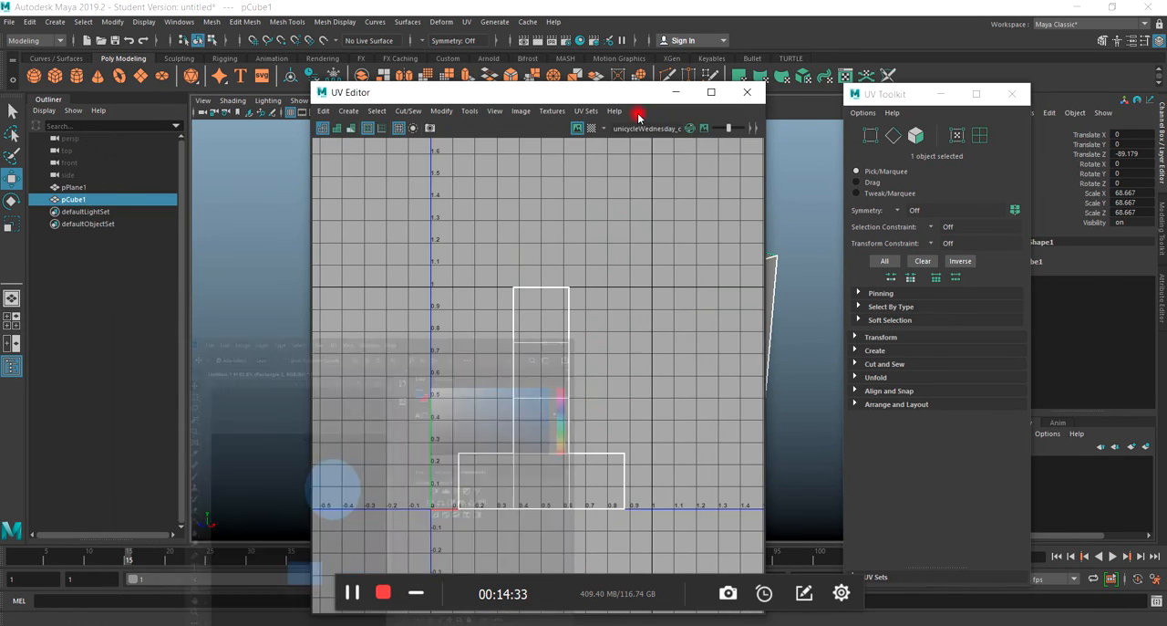
{"action": "left_click_drag", "start_coordinate": [644, 93], "coordinate": [601, 152]}
{"action": "left_click", "coordinate": [703, 153]}
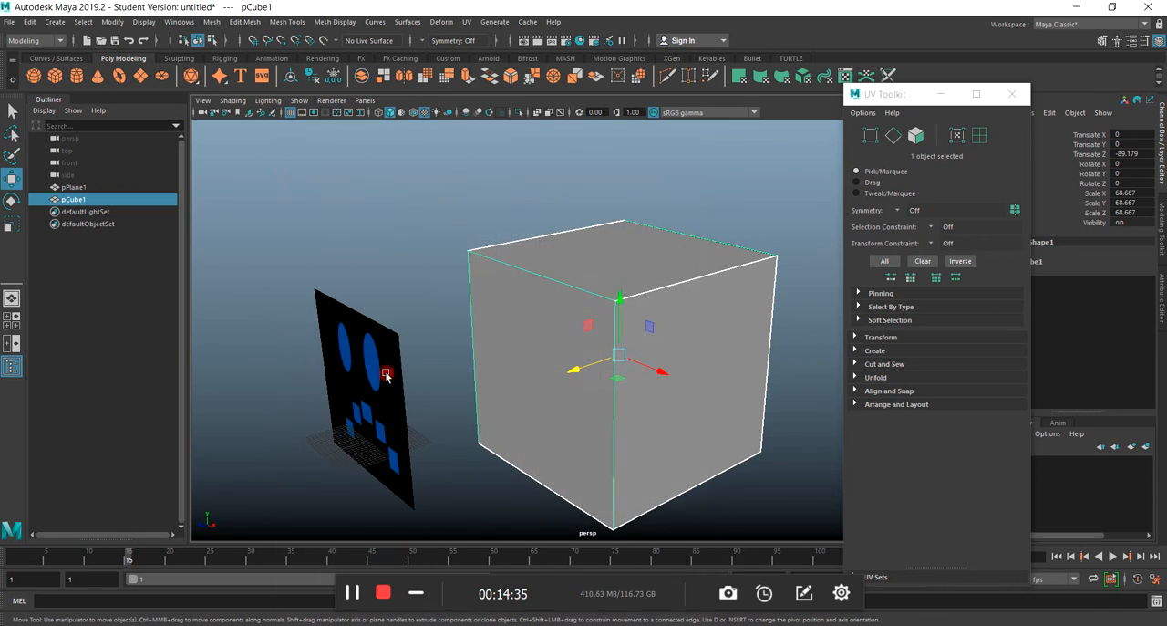
Move the face plane onto the cube's front face, at about -0.529 in Y and -54.107 in Z.
{"action": "scroll", "coordinate": [325, 417], "scroll_direction": "down", "scroll_amount": 2}
{"action": "left_click_drag", "start_coordinate": [432, 447], "coordinate": [555, 423], "text": "alt"}
{"action": "left_click", "coordinate": [439, 384]}
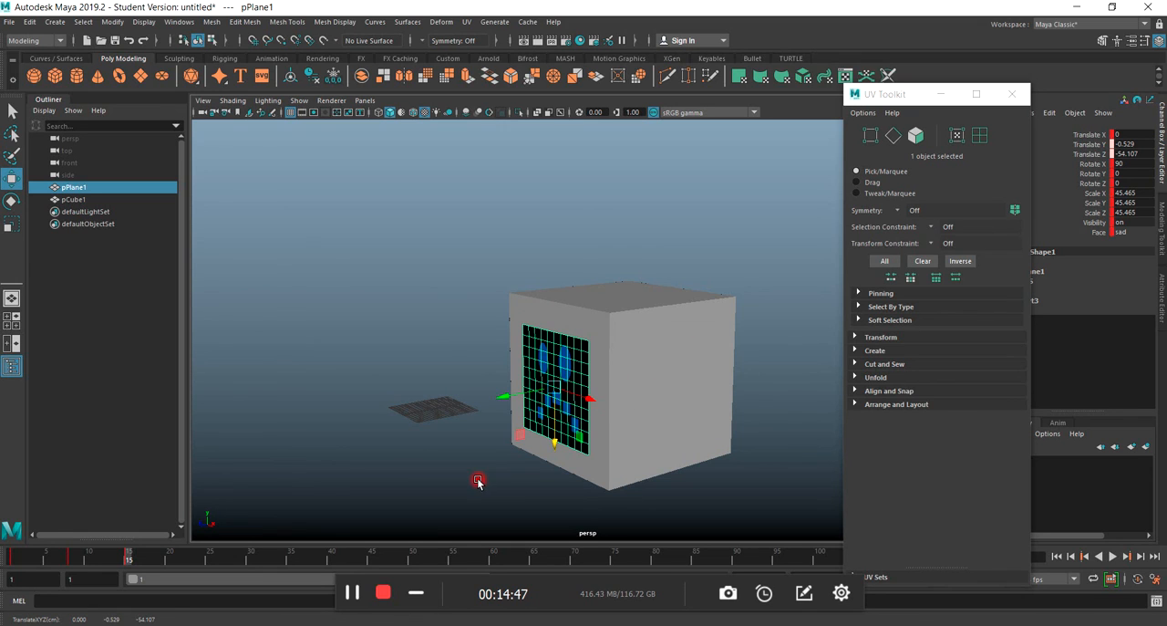
{"action": "left_click", "coordinate": [518, 470]}
{"action": "scroll", "coordinate": [535, 435], "scroll_direction": "up", "scroll_amount": 3}
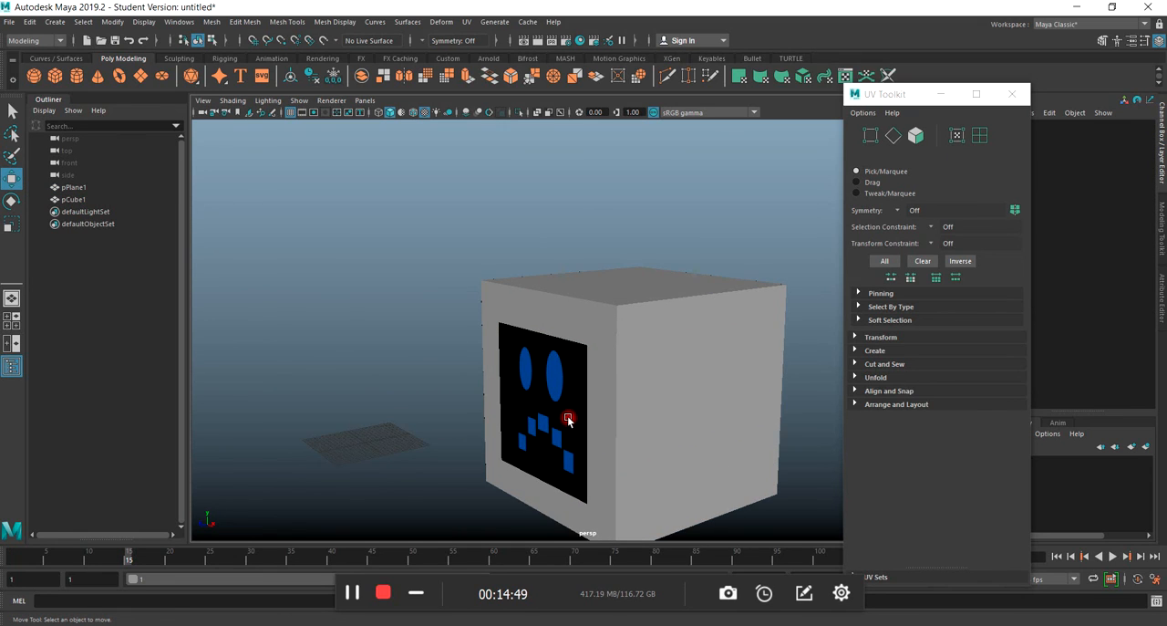
{"action": "left_click", "coordinate": [565, 417]}
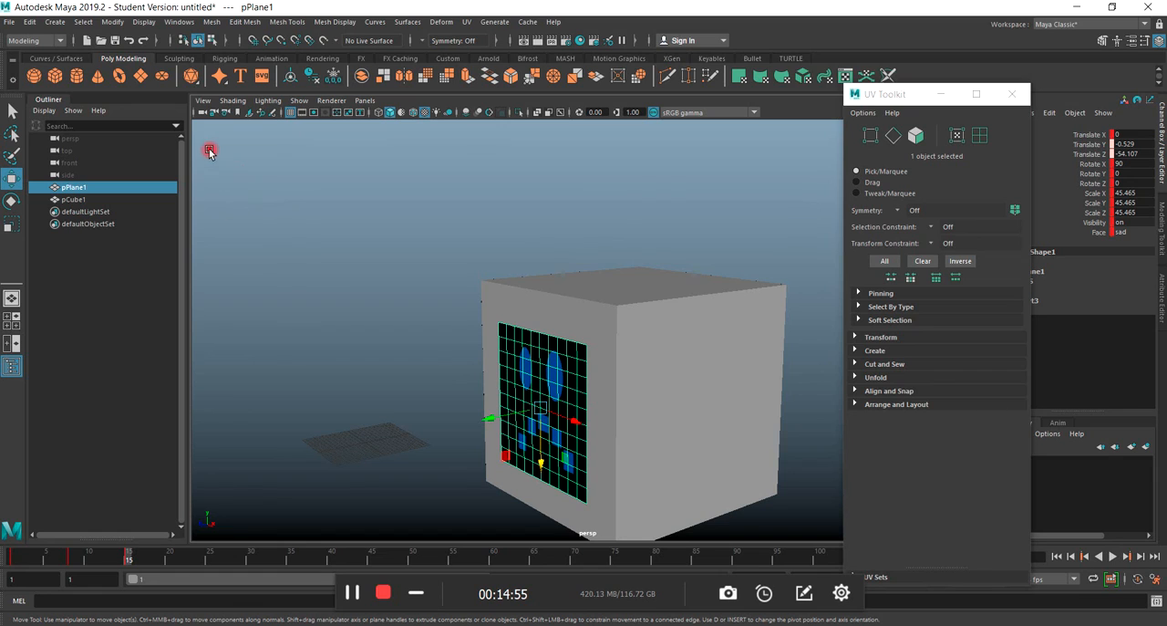
{"action": "right_click_drag", "start_coordinate": [321, 378], "coordinate": [265, 167], "text": "alt"}
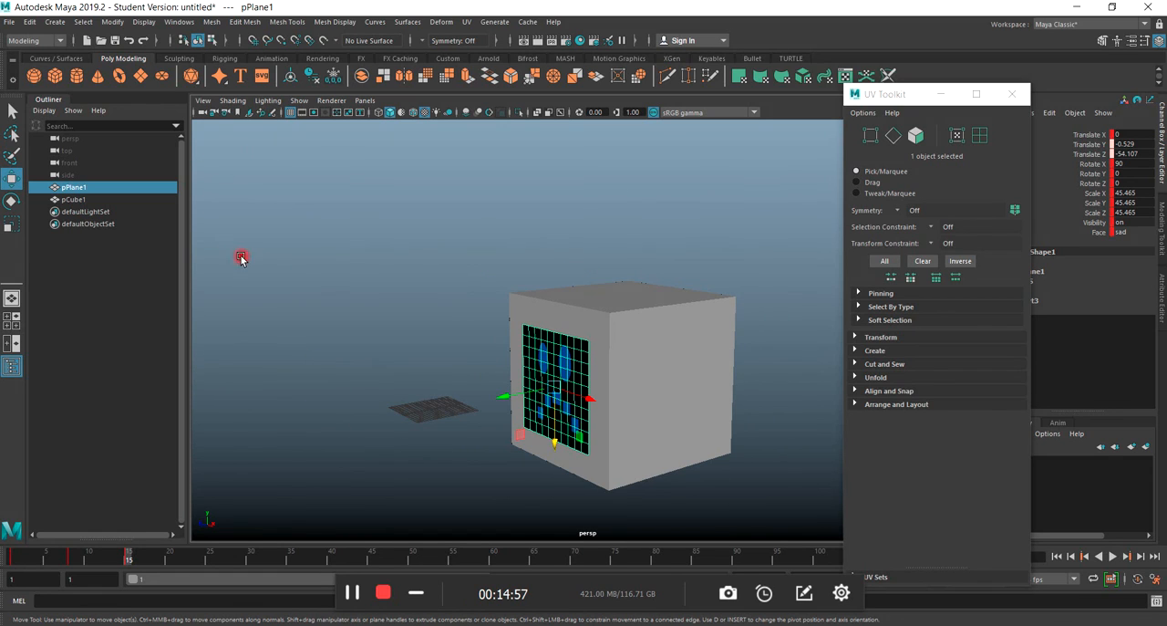